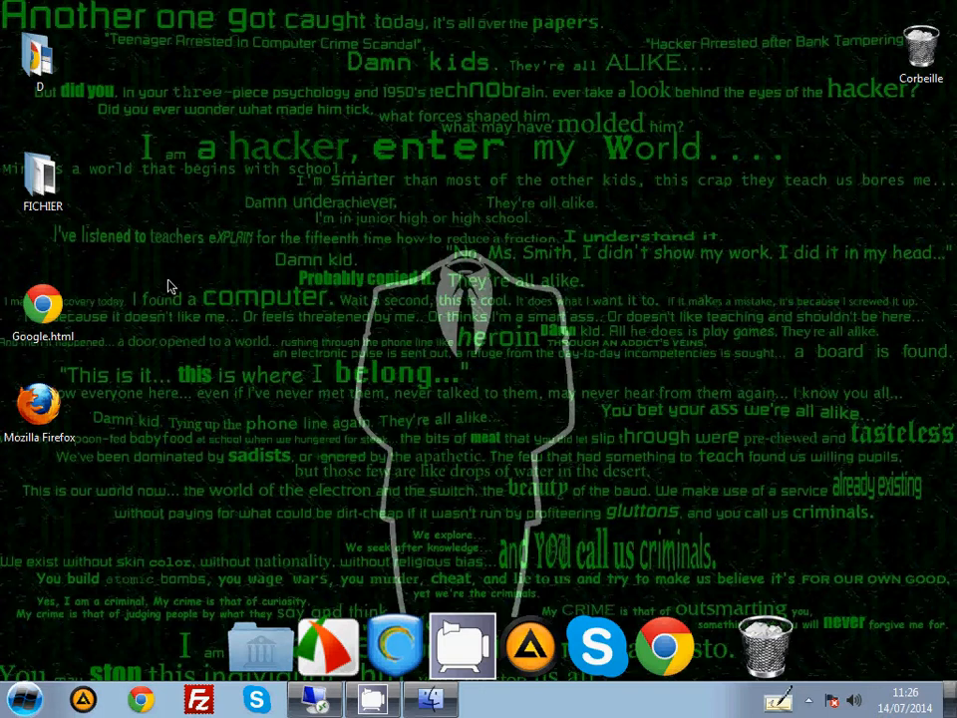
Open the Documents library and maximize its window to view the stored files
click(24, 700)
click(295, 130)
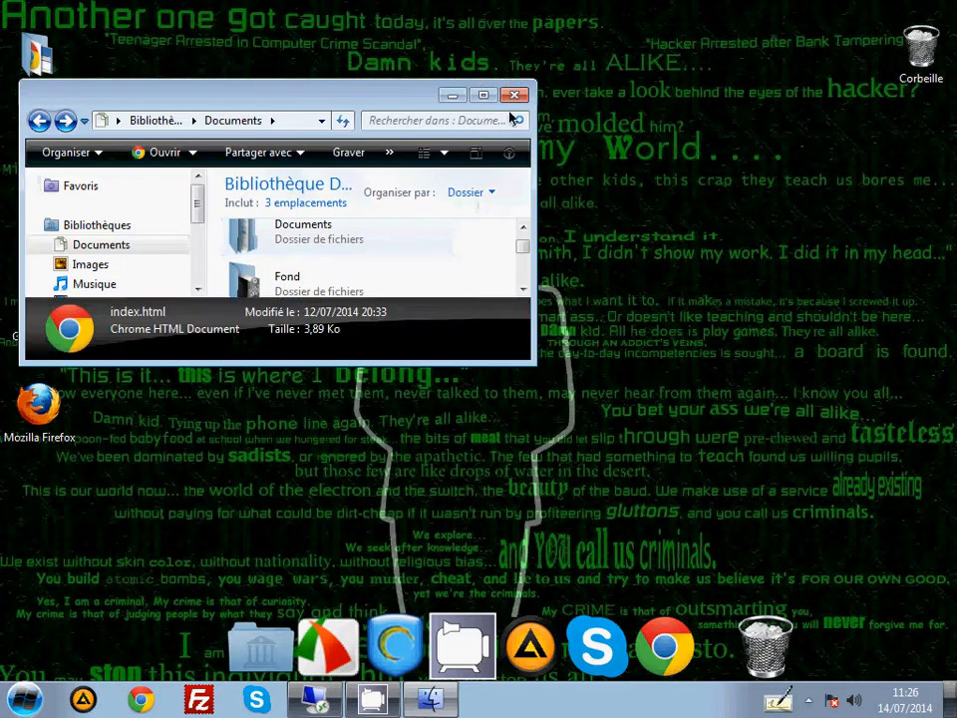
click(484, 94)
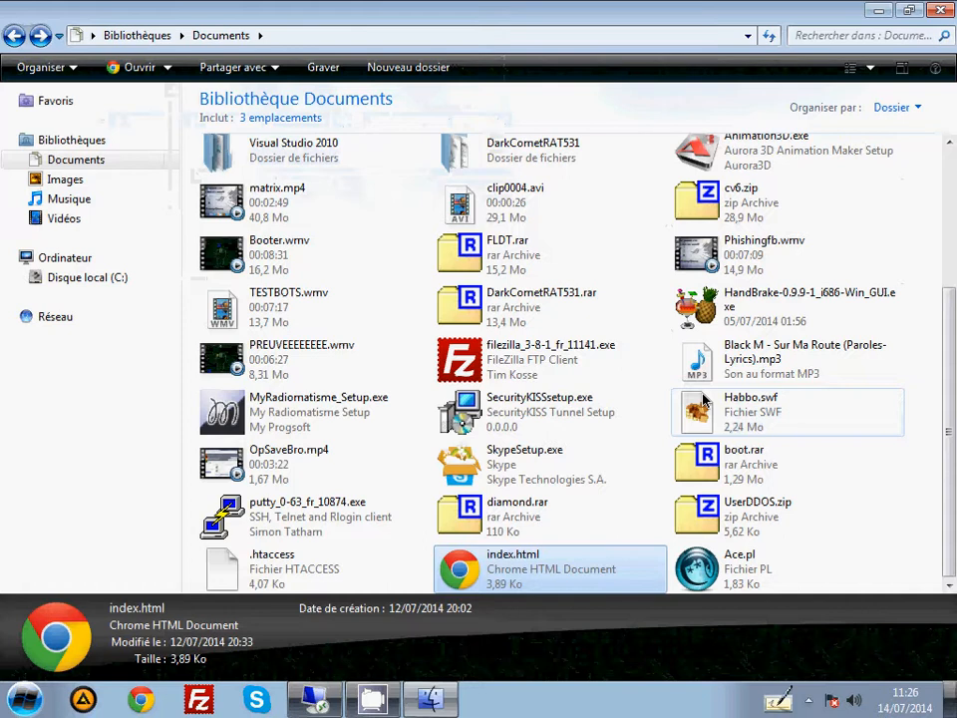
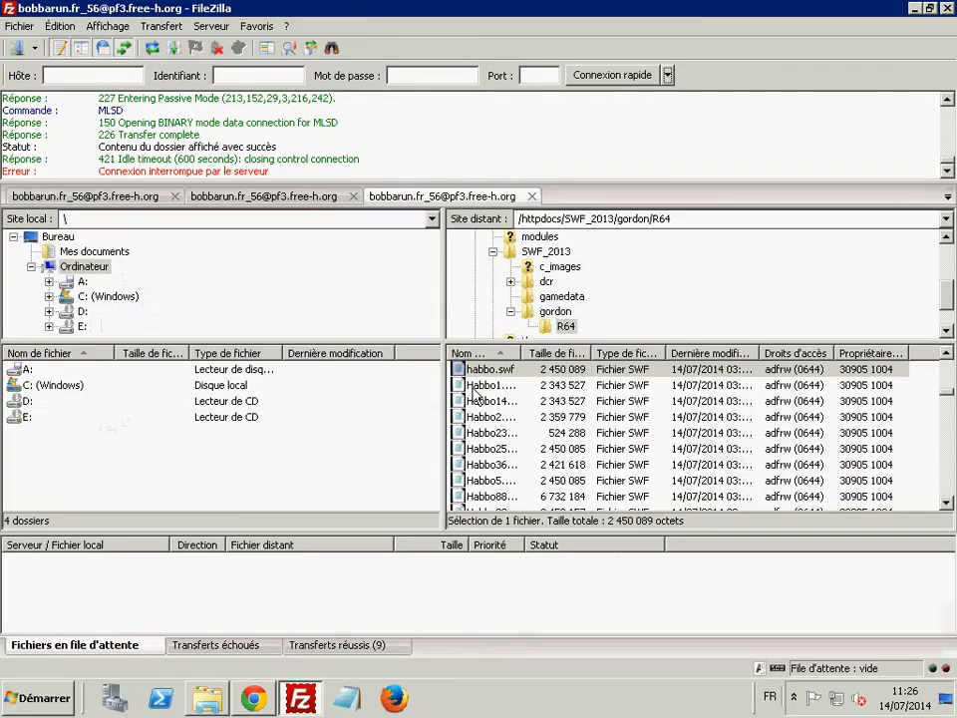
Download habbo.swf from the remote folder /httpdocs/SWF_2013/gordon/R64 to the local Desktop, replacing the existing file
click(493, 369)
right_click(503, 367)
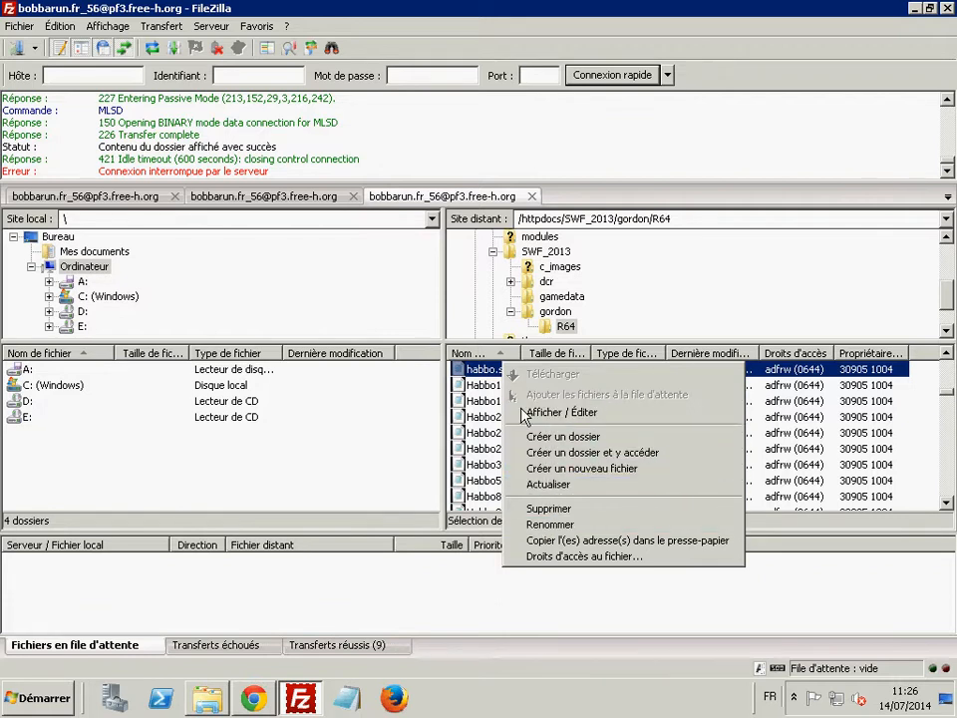
right_click(476, 367)
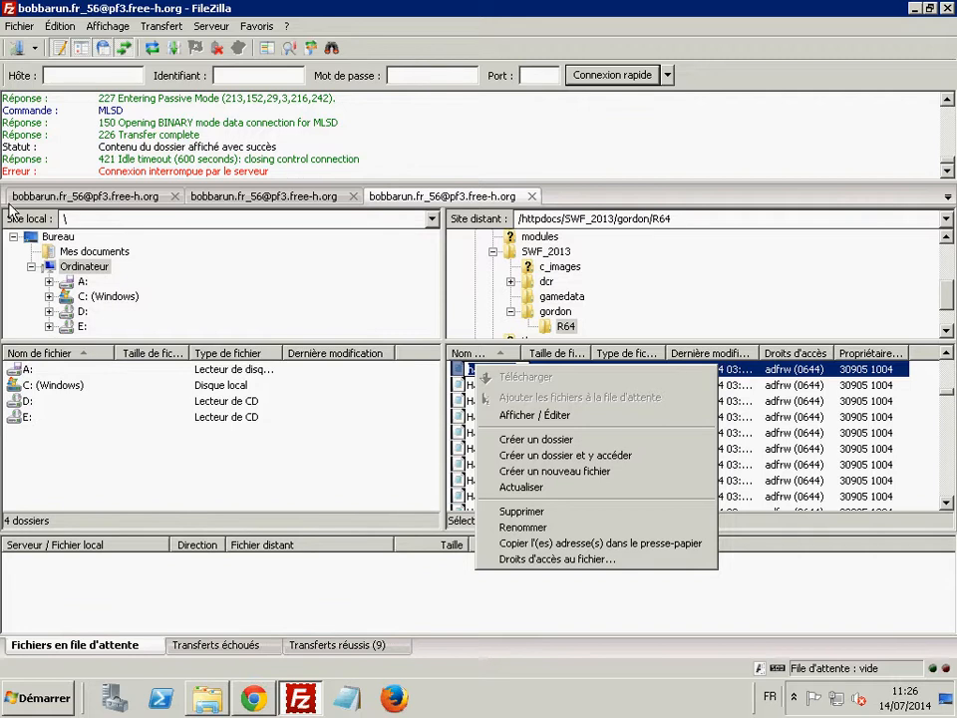
click(40, 237)
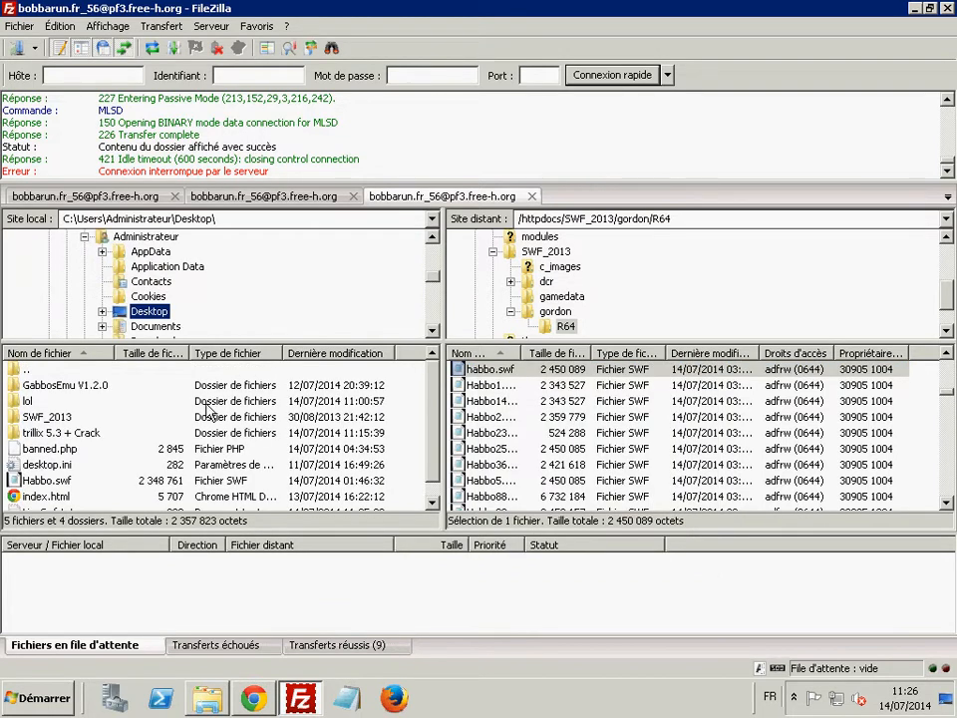
right_click(474, 380)
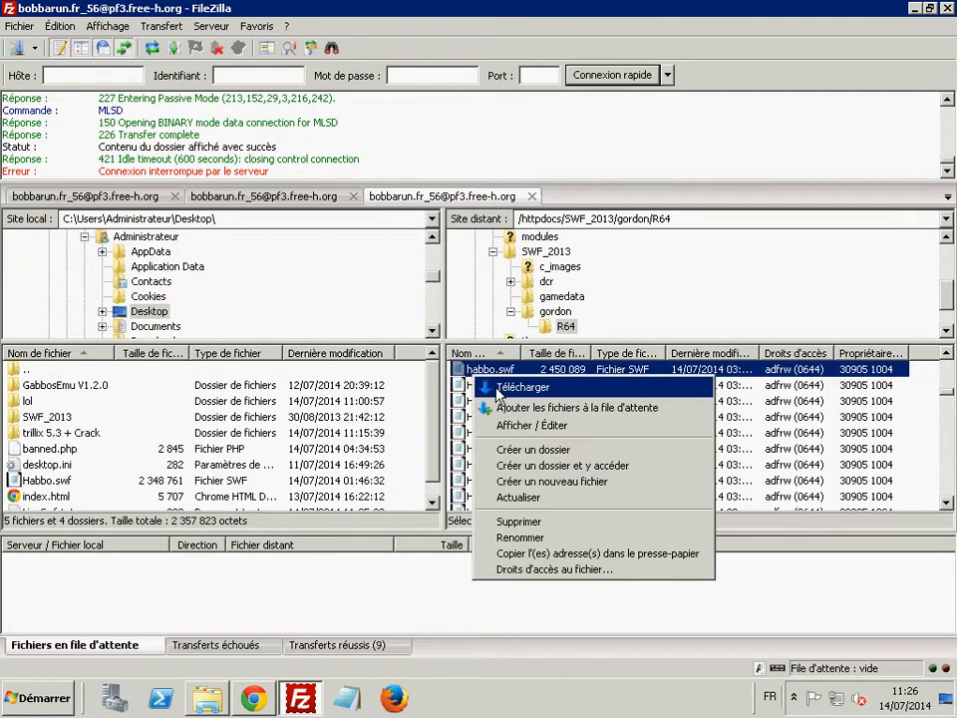
click(523, 389)
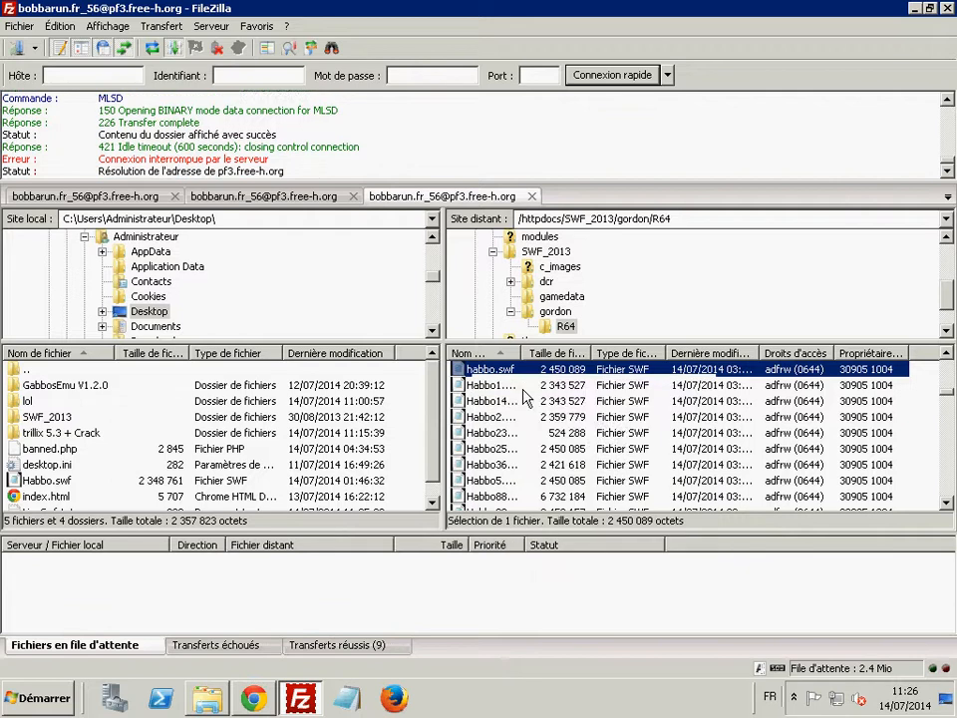
click(438, 452)
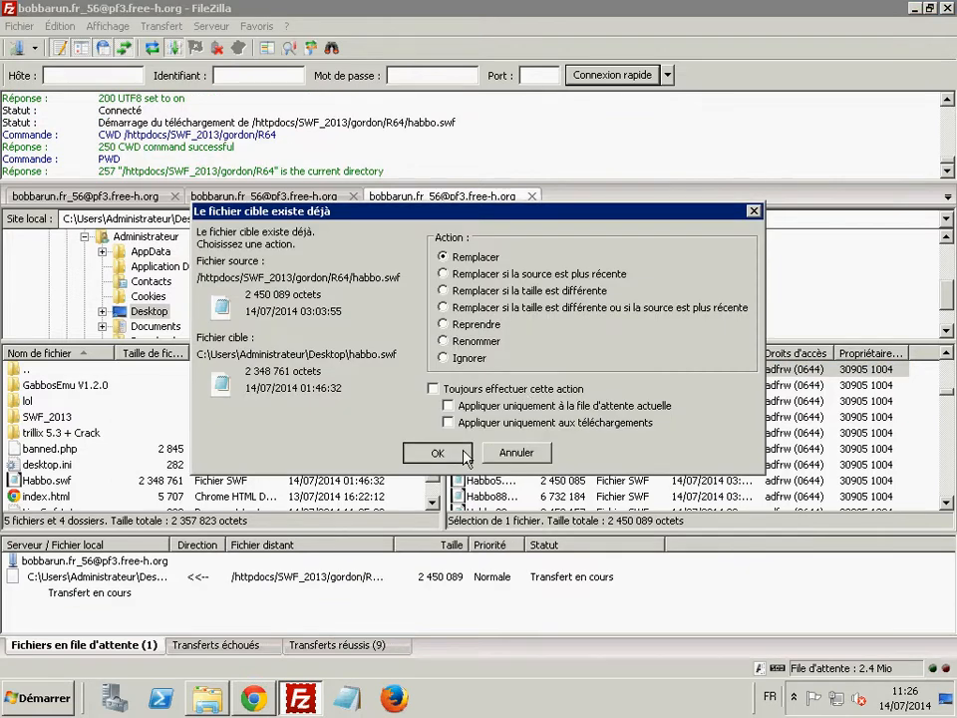
Minimize the open windows, move the Habbo file to the desktop's empty area, and place the SWF_2013 folder among the other icons
click(911, 10)
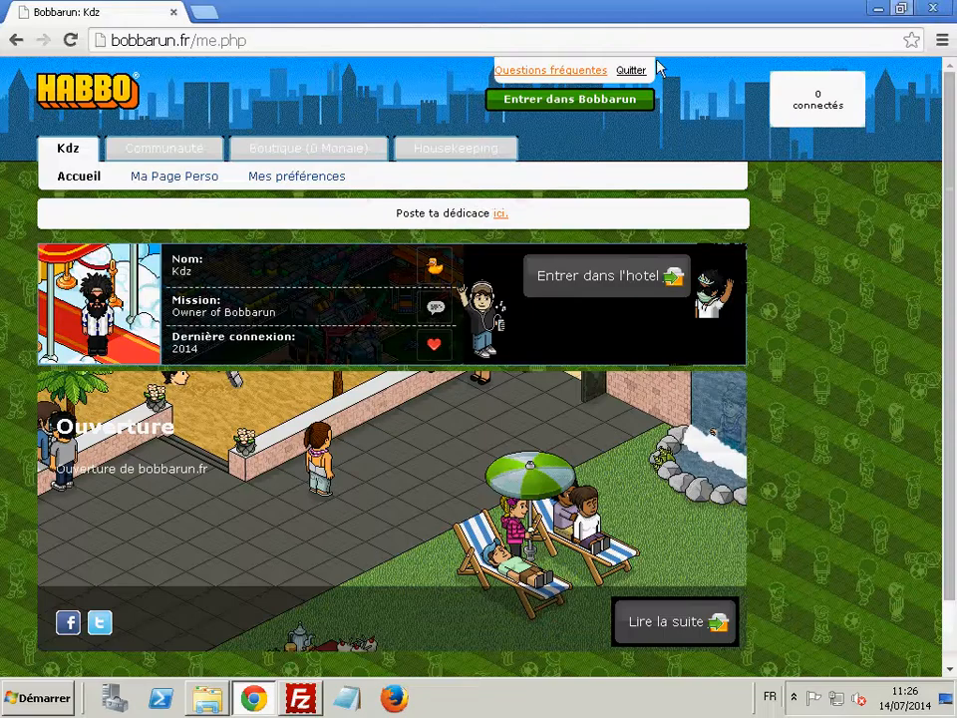
click(877, 12)
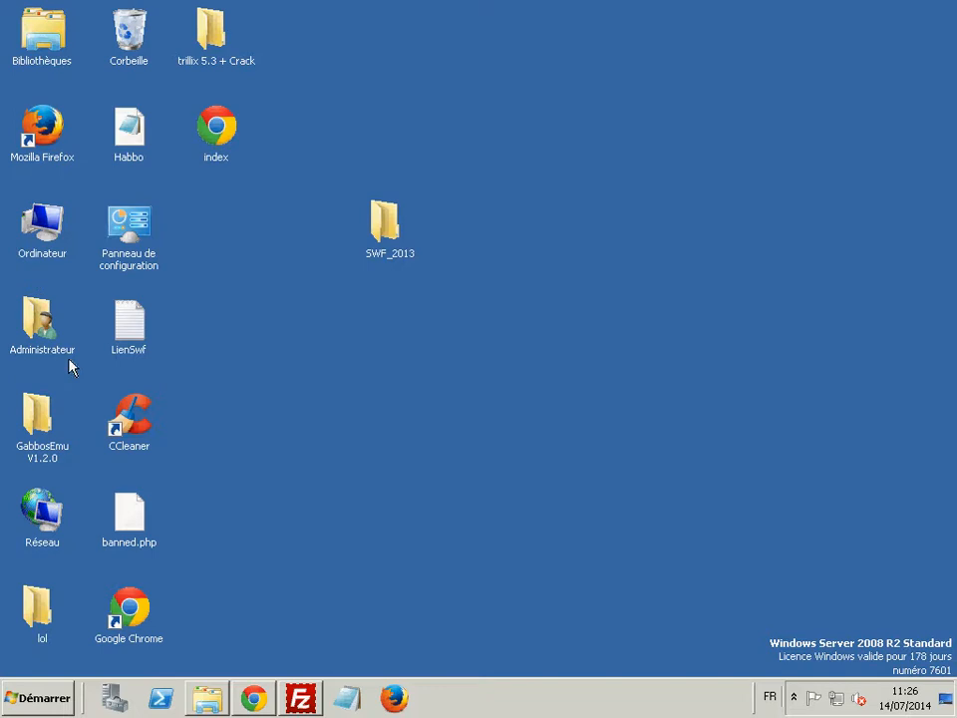
drag(507, 279, 504, 282)
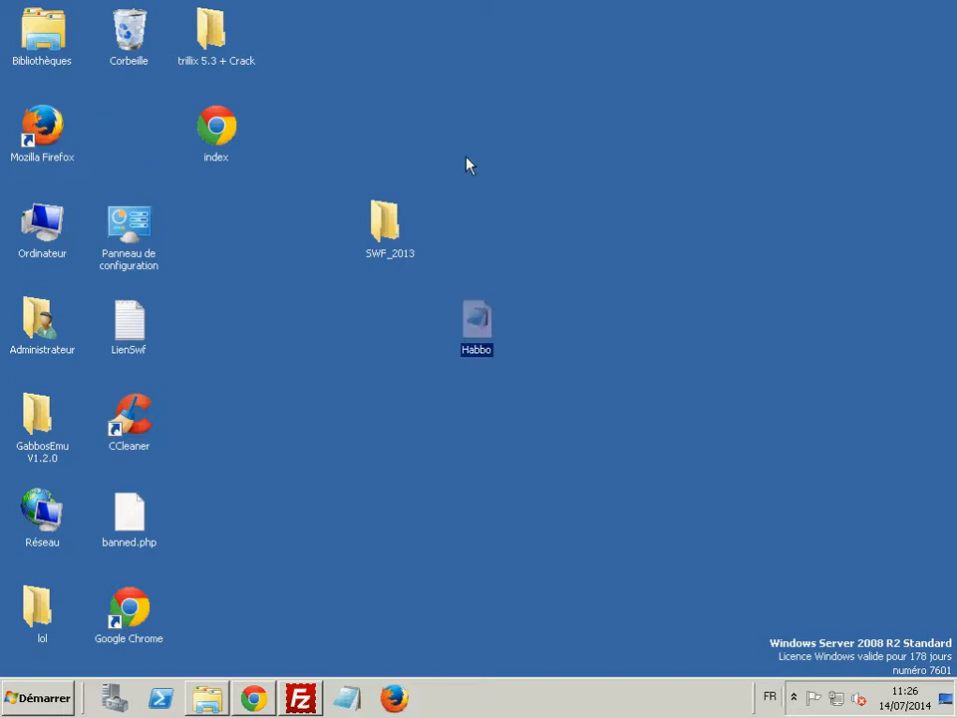
drag(417, 302, 557, 404)
click(556, 405)
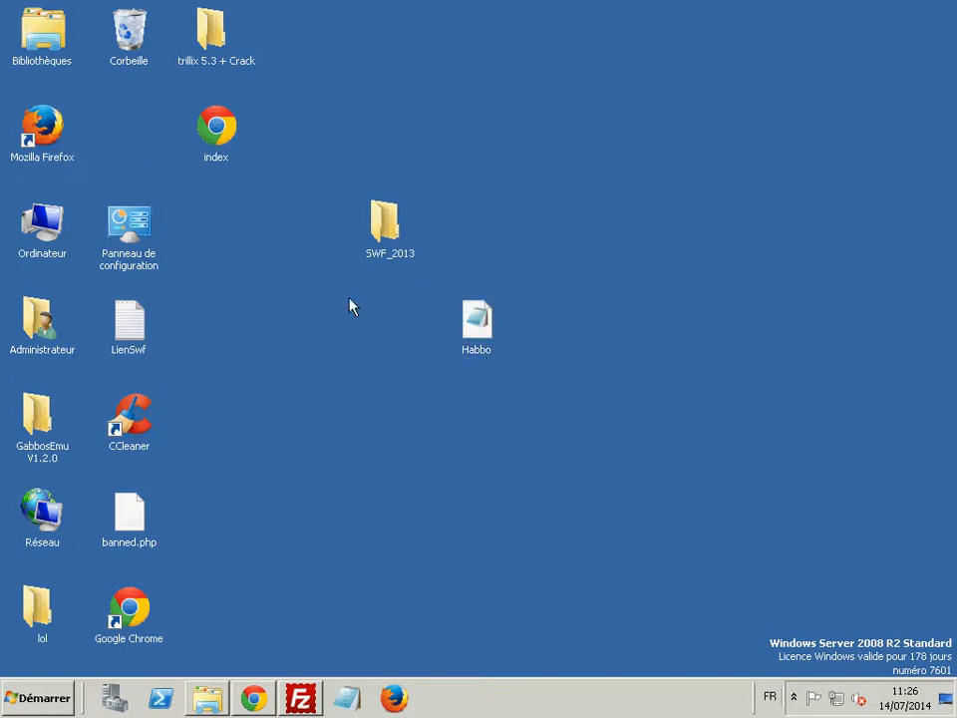
drag(398, 227, 47, 199)
drag(103, 172, 119, 123)
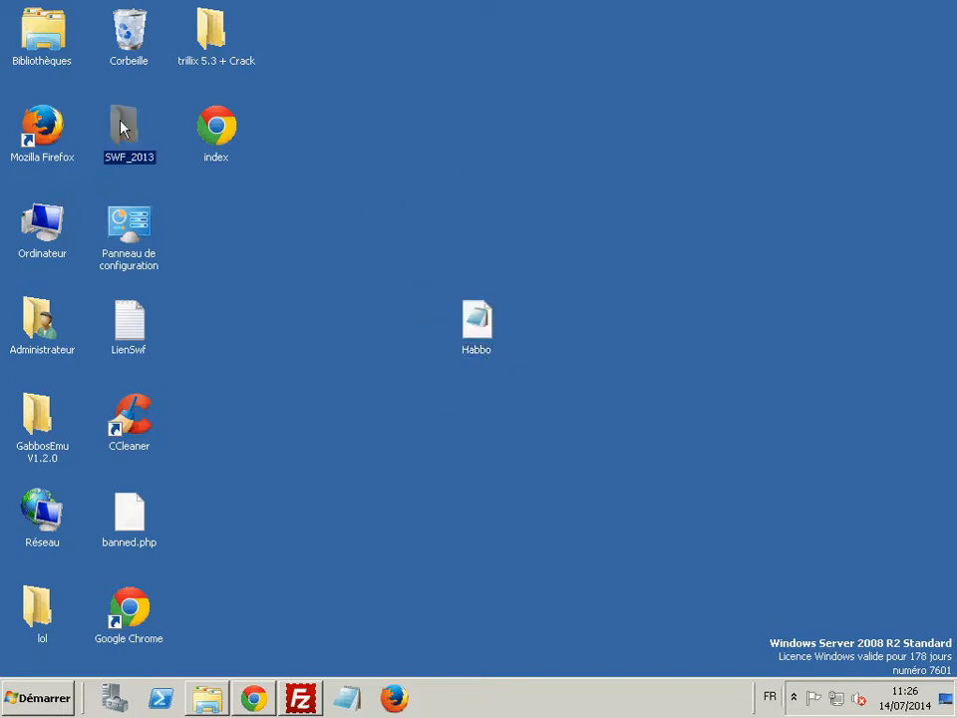
click(219, 431)
Move the XmlEditor folder out of the lol folder and place it on the desktop beside the Habbo file
double_click(33, 608)
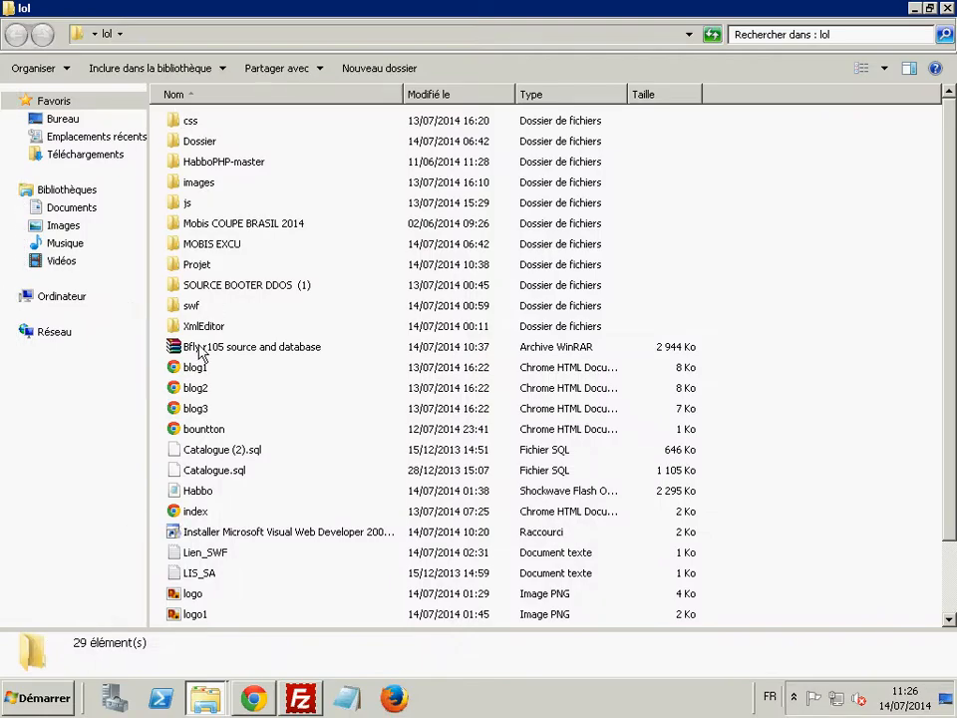
click(195, 333)
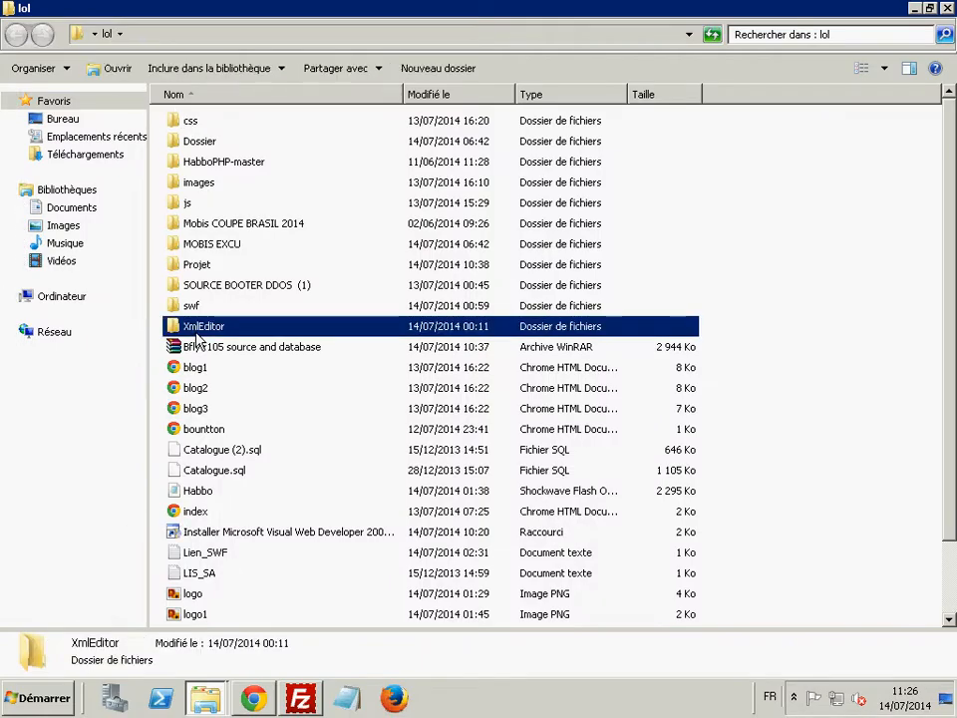
click(930, 9)
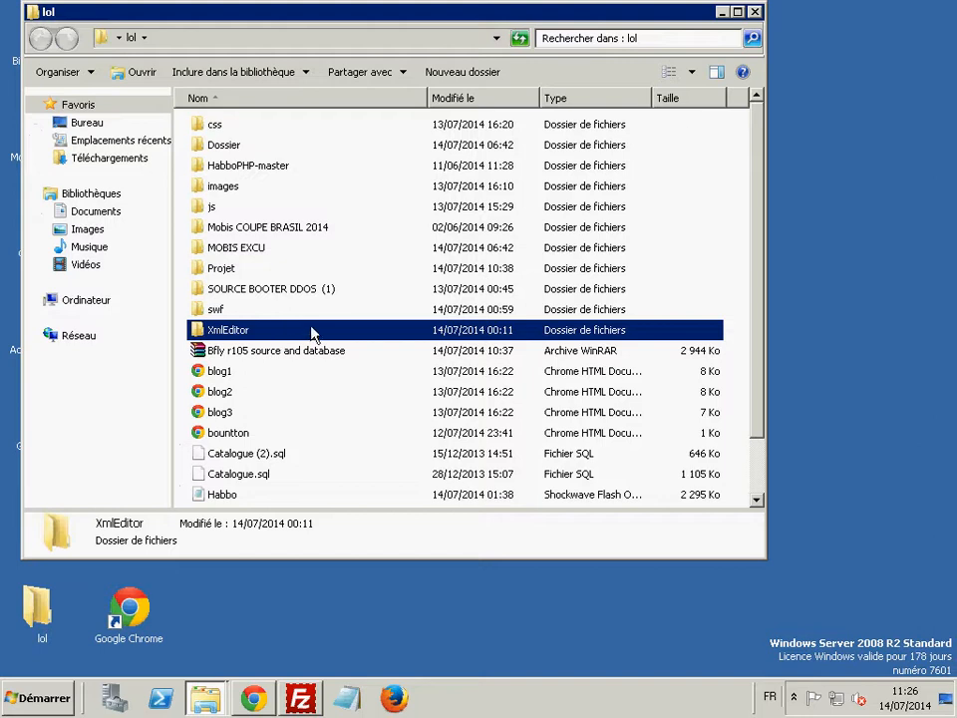
drag(410, 421, 373, 595)
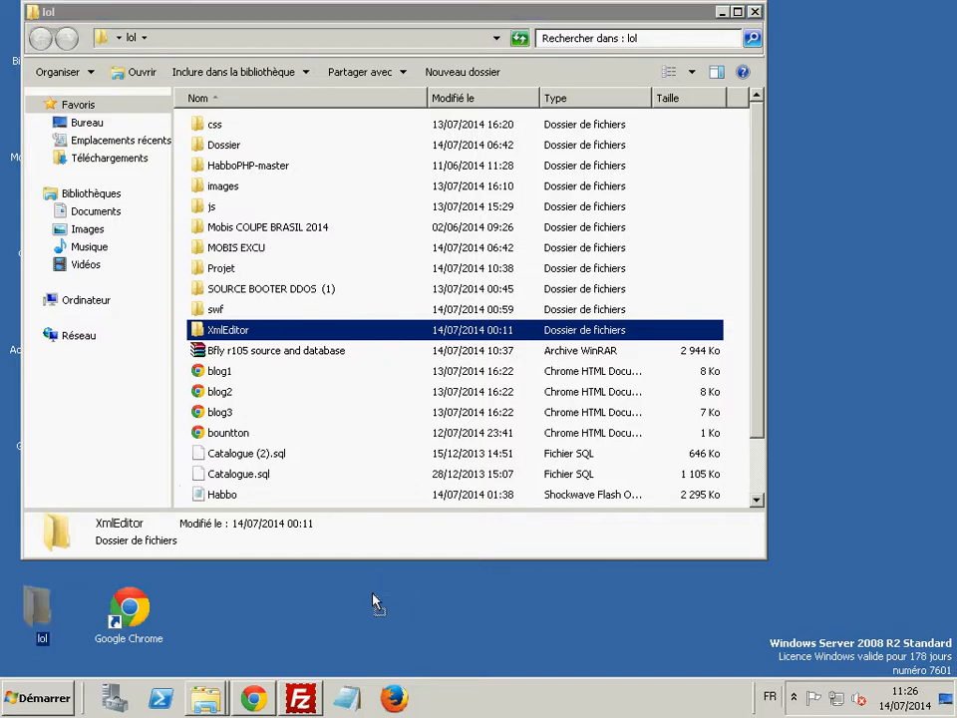
click(754, 12)
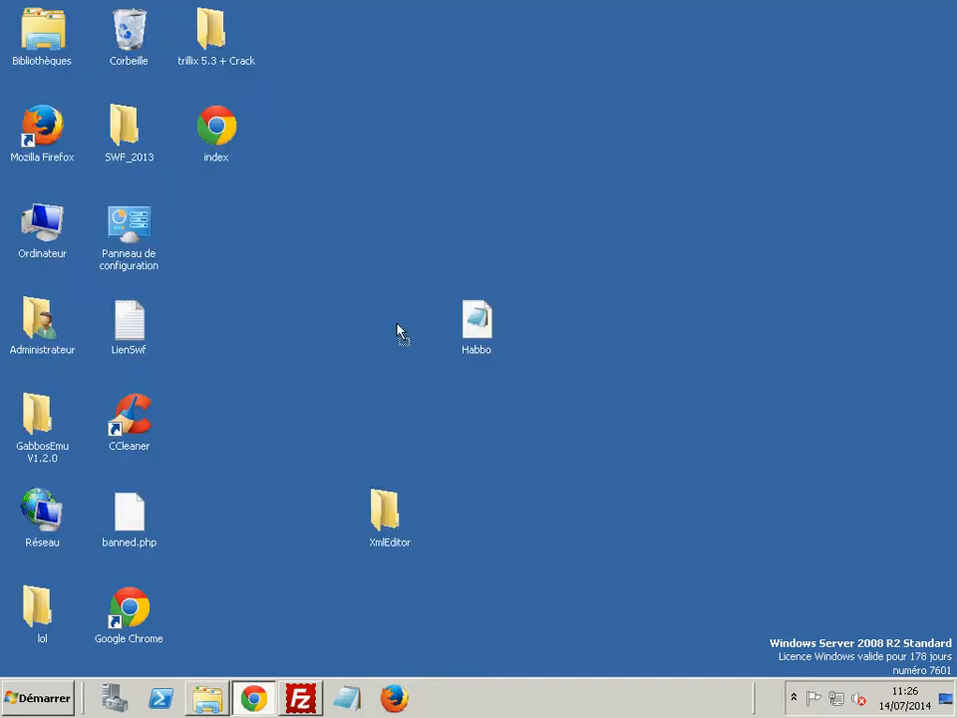
drag(396, 324, 396, 321)
drag(344, 257, 630, 338)
click(595, 339)
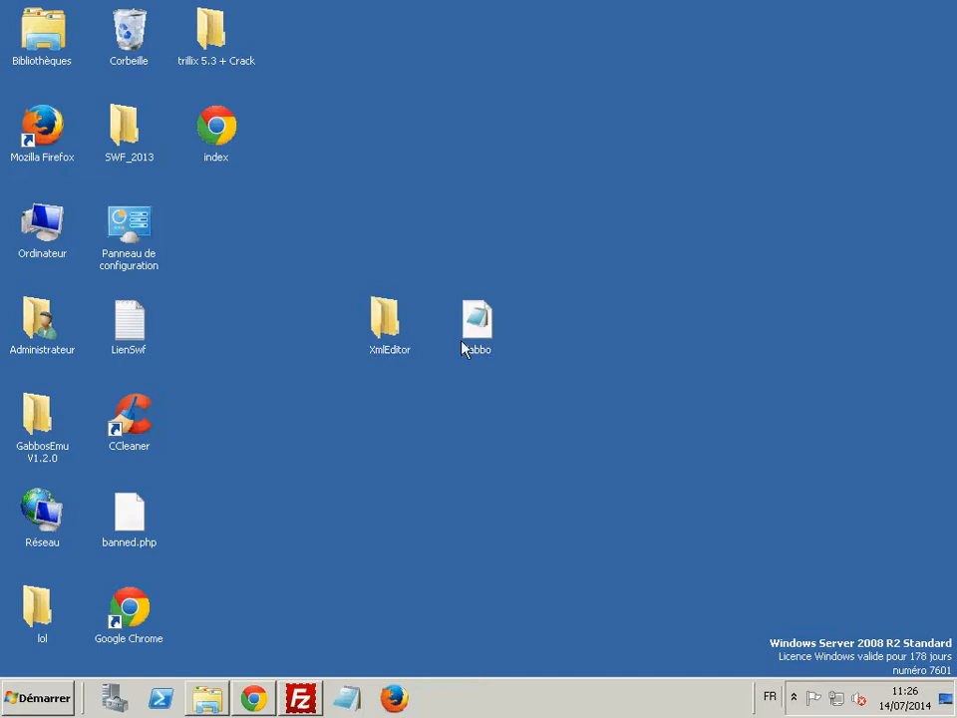
Open the XmlEditor folder, try to start HabbXmlEditor2, reposition the folder window and briefly view the Bobbarun site in the browser
double_click(382, 329)
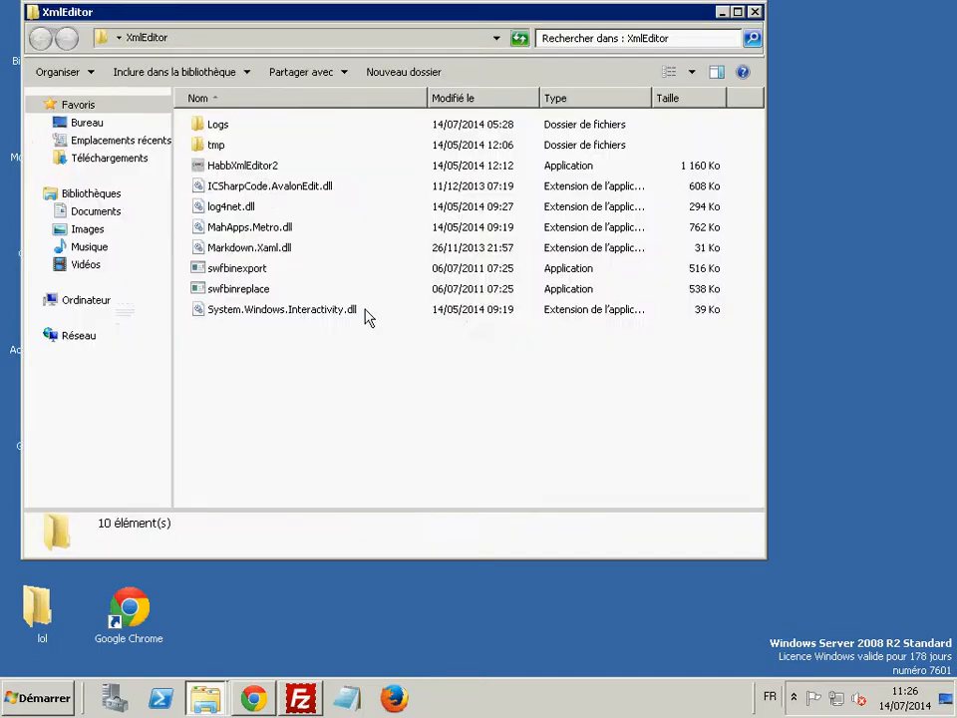
double_click(251, 167)
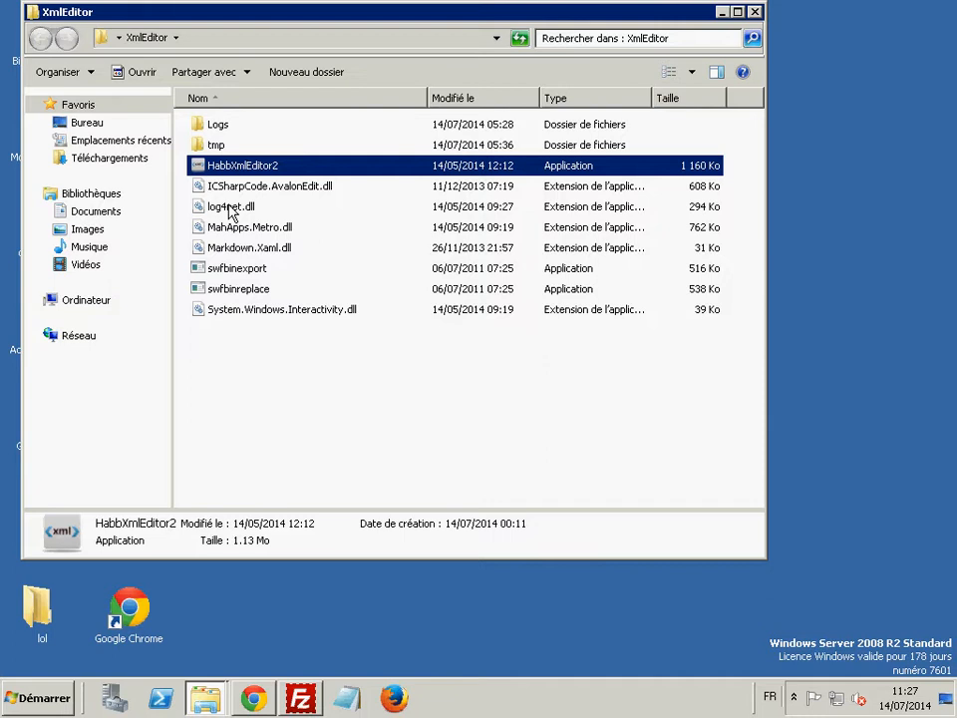
drag(242, 380, 221, 363)
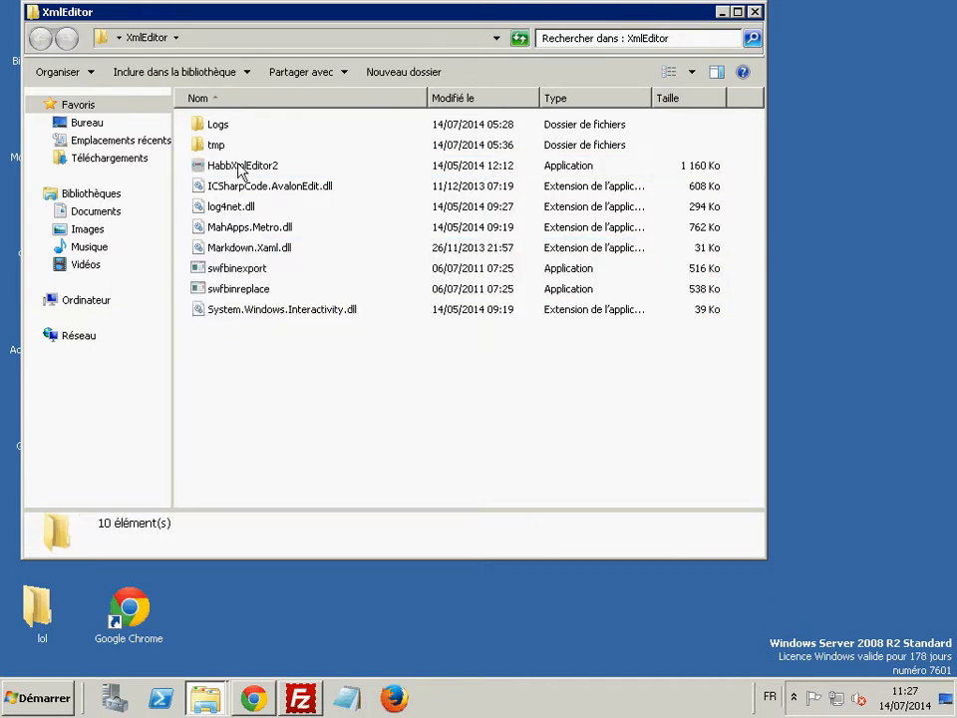
drag(472, 22, 682, 144)
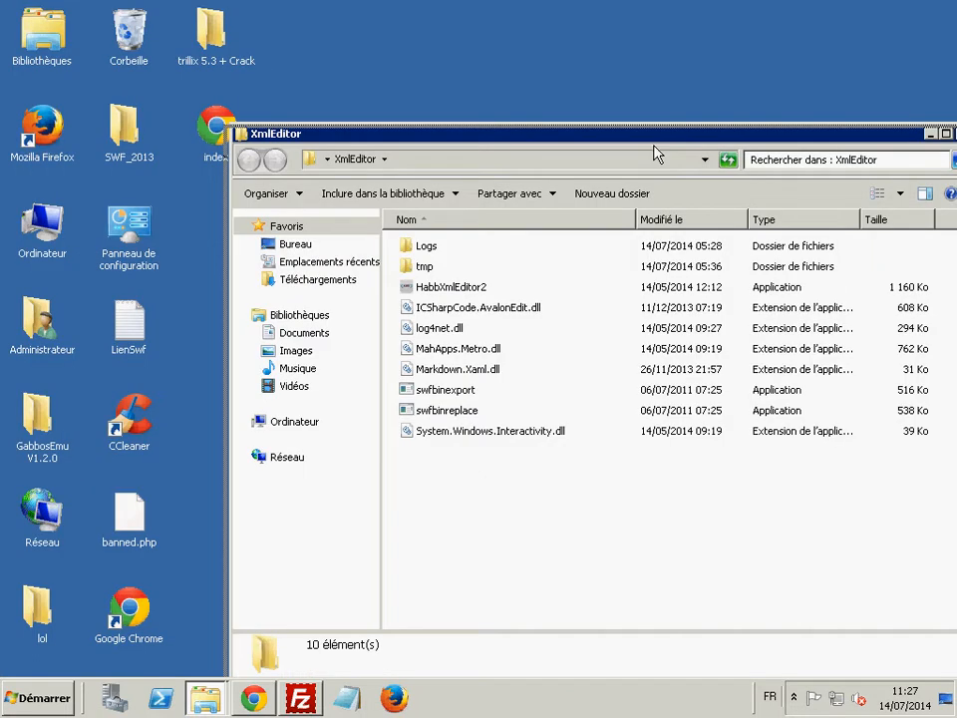
drag(583, 254, 642, 68)
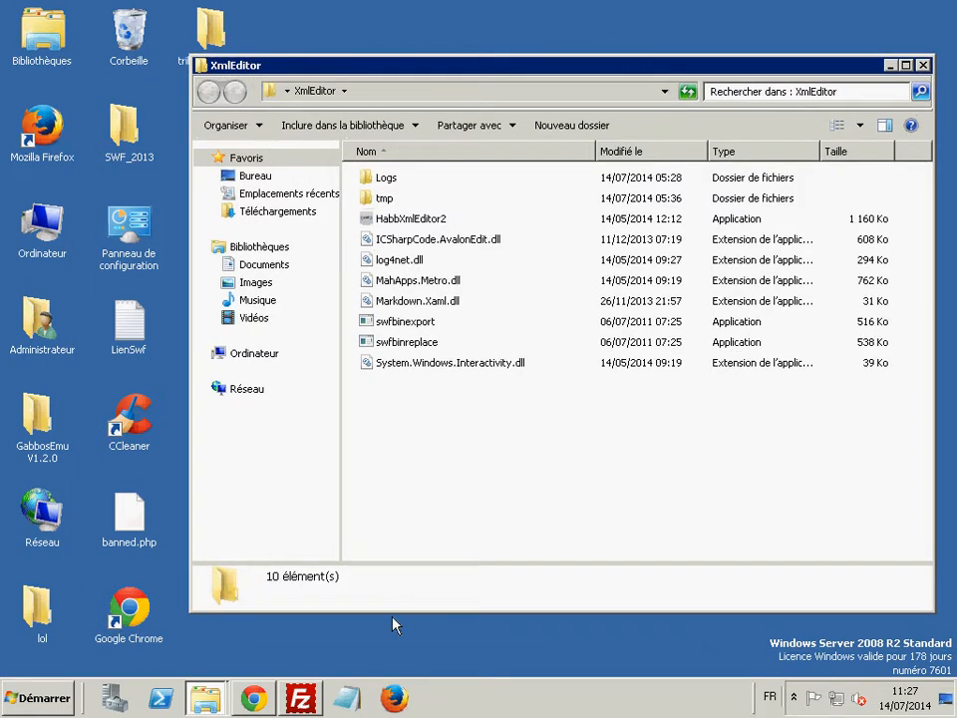
click(254, 700)
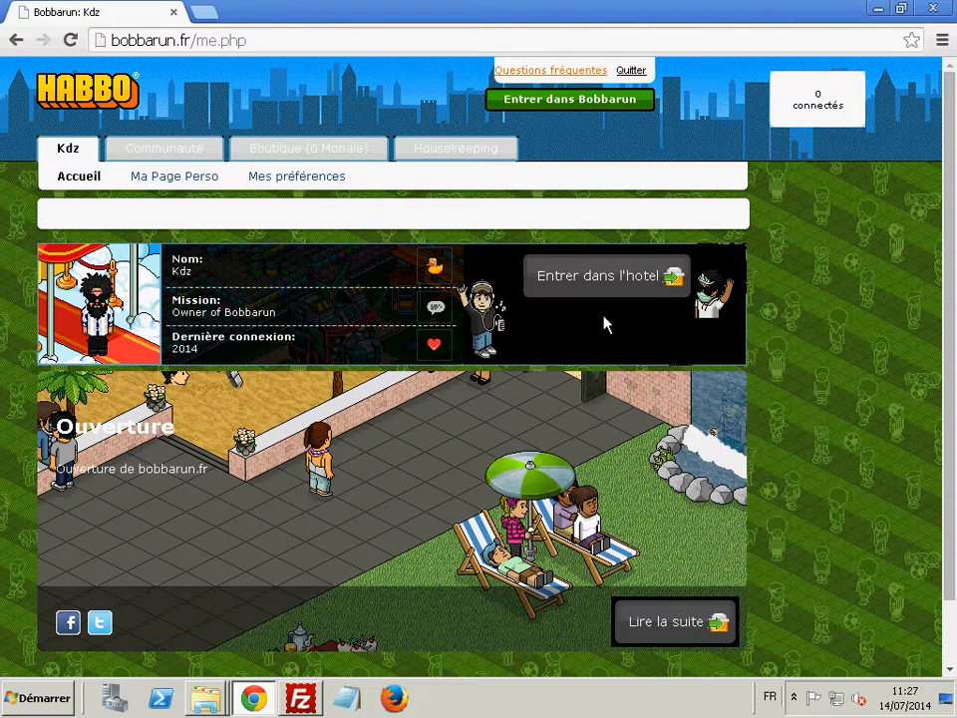
click(876, 9)
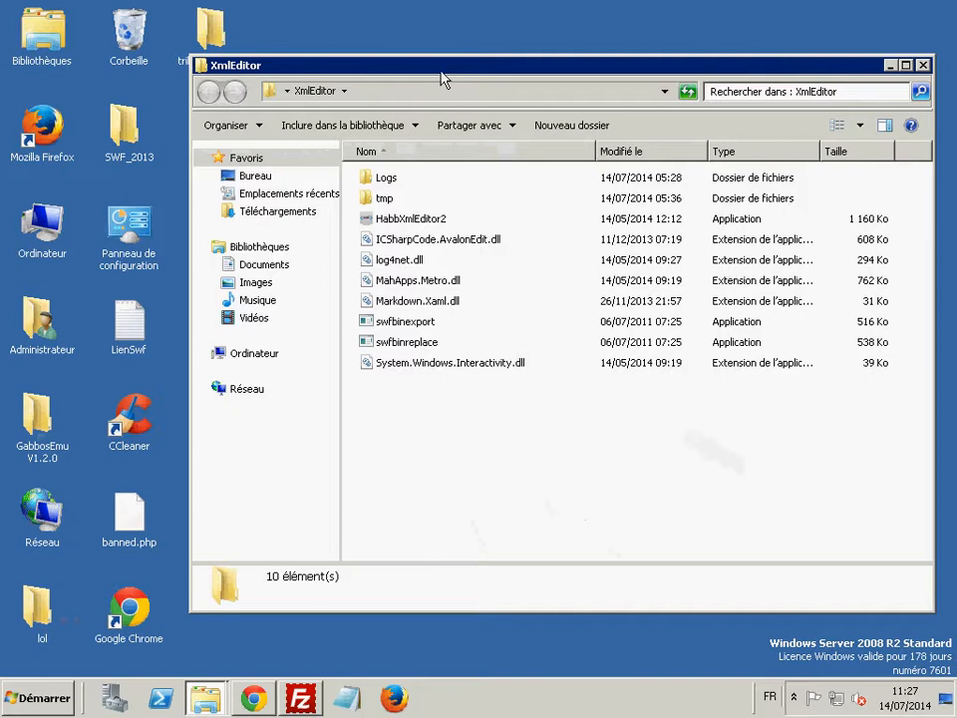
Launch the HabbXmlEditor2 application from the XmlEditor folder
click(395, 219)
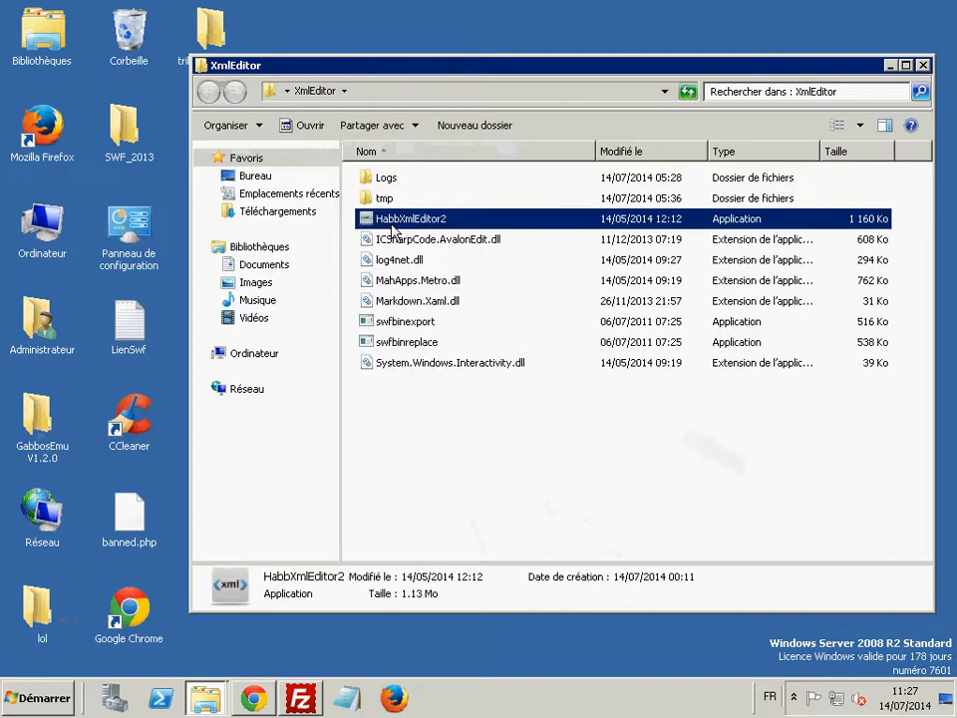
right_click(395, 221)
click(407, 254)
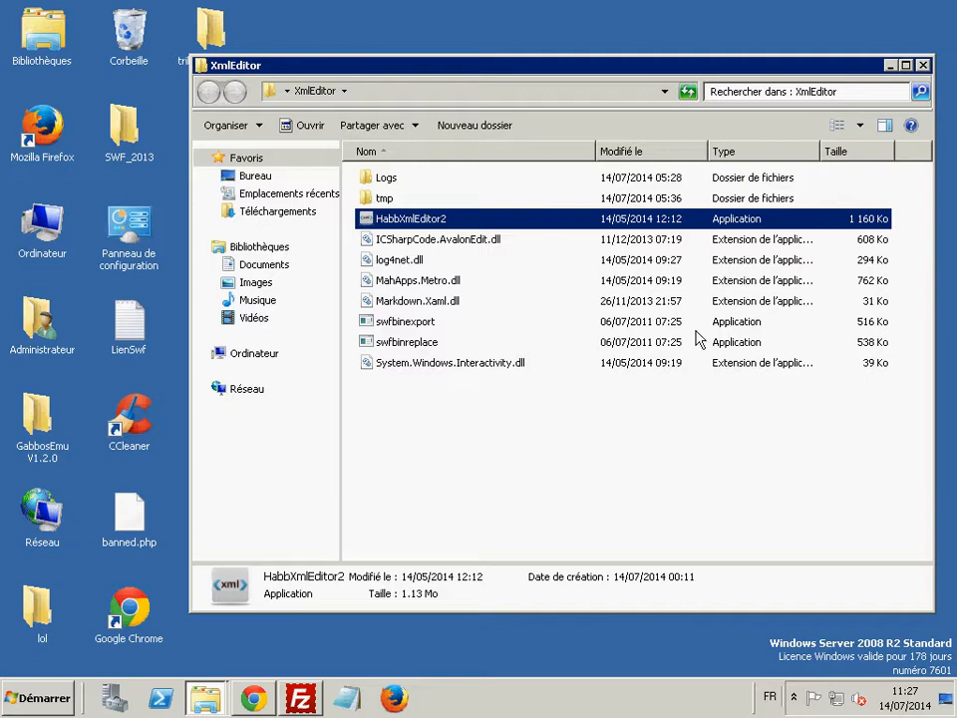
double_click(546, 214)
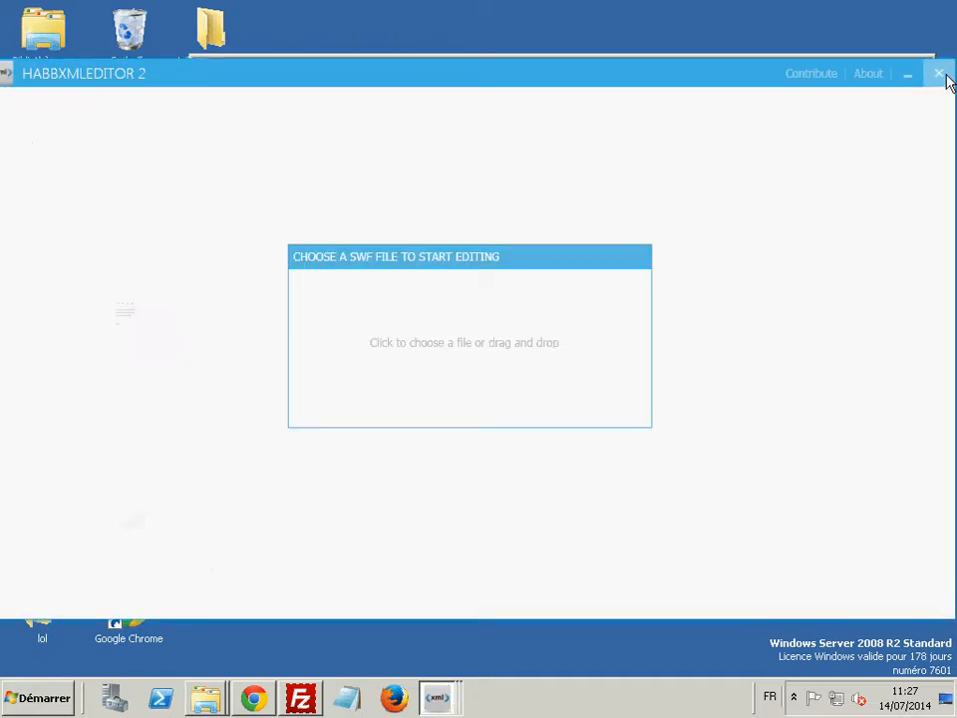
Close all HabbXmlEditor 2 windows and the XmlEditor folder window
click(945, 75)
click(445, 693)
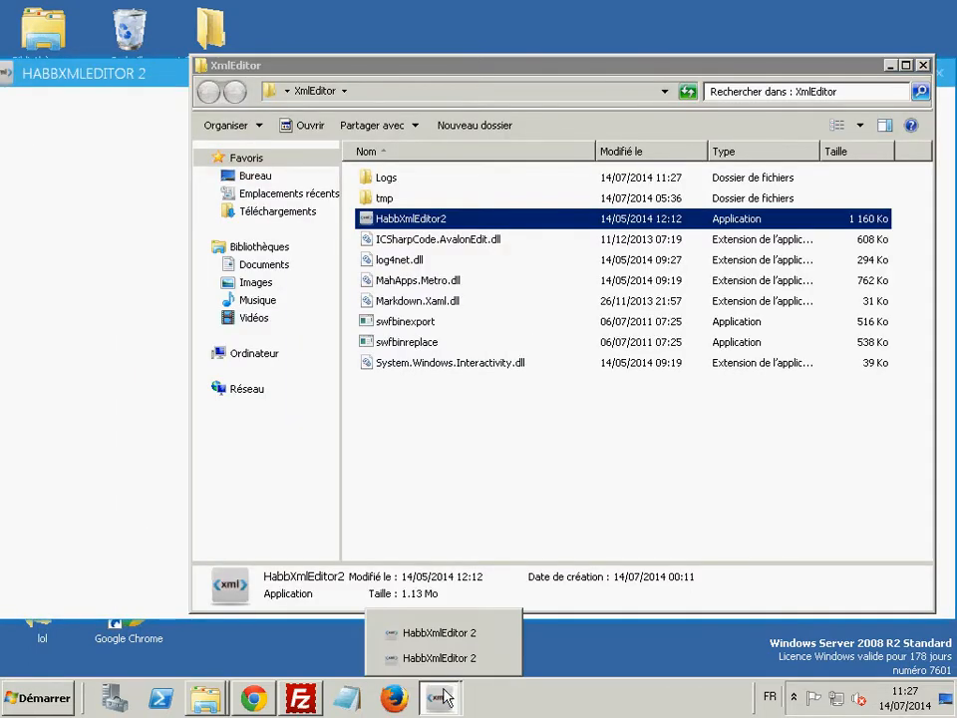
click(497, 658)
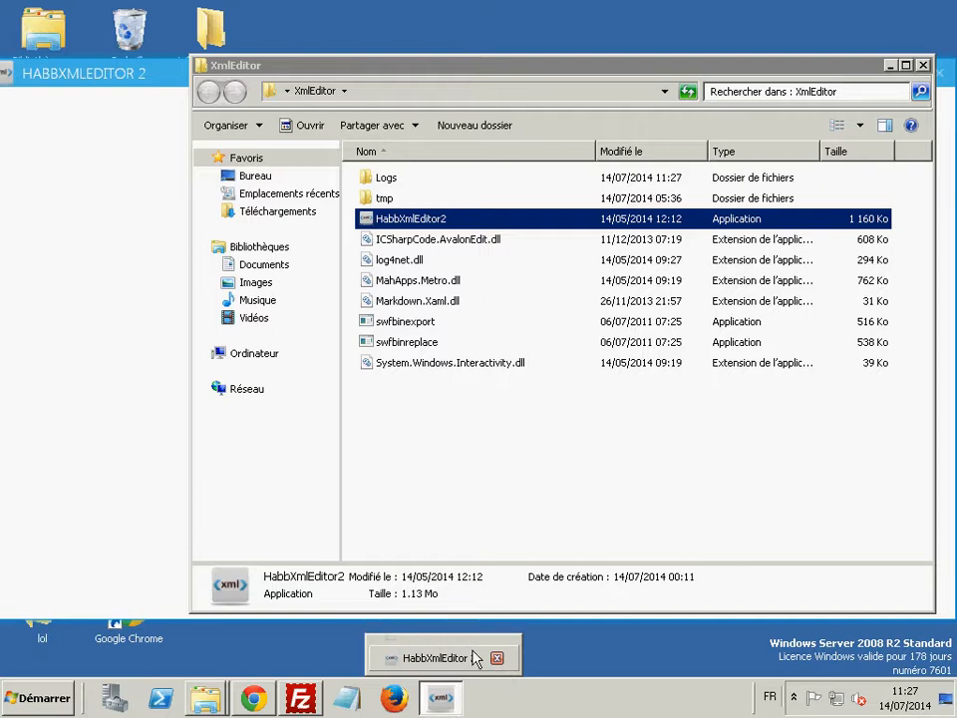
click(469, 658)
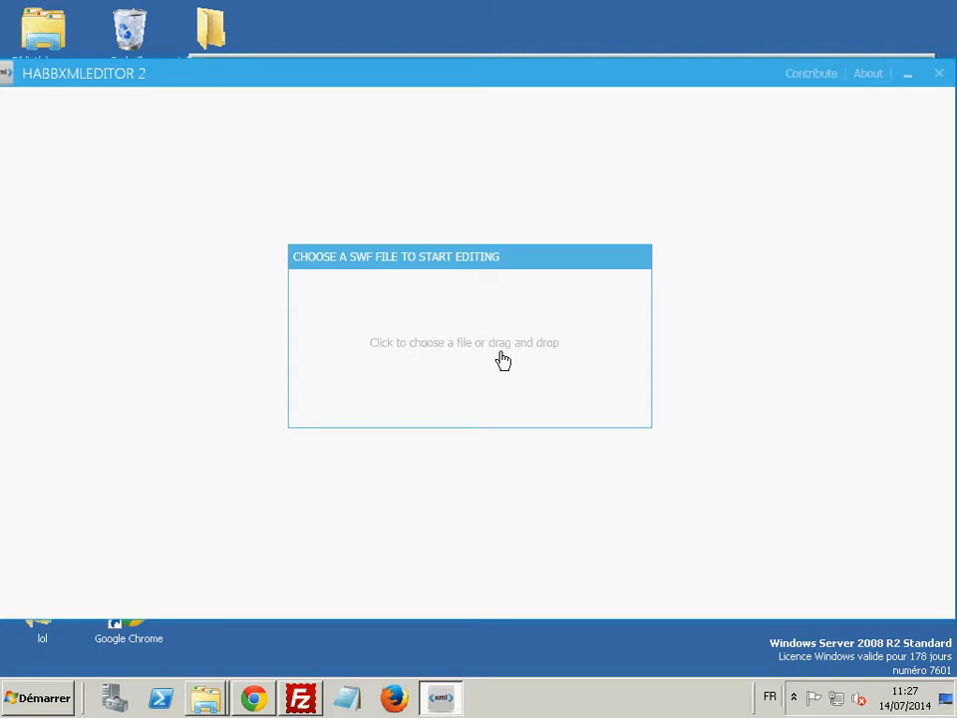
click(938, 72)
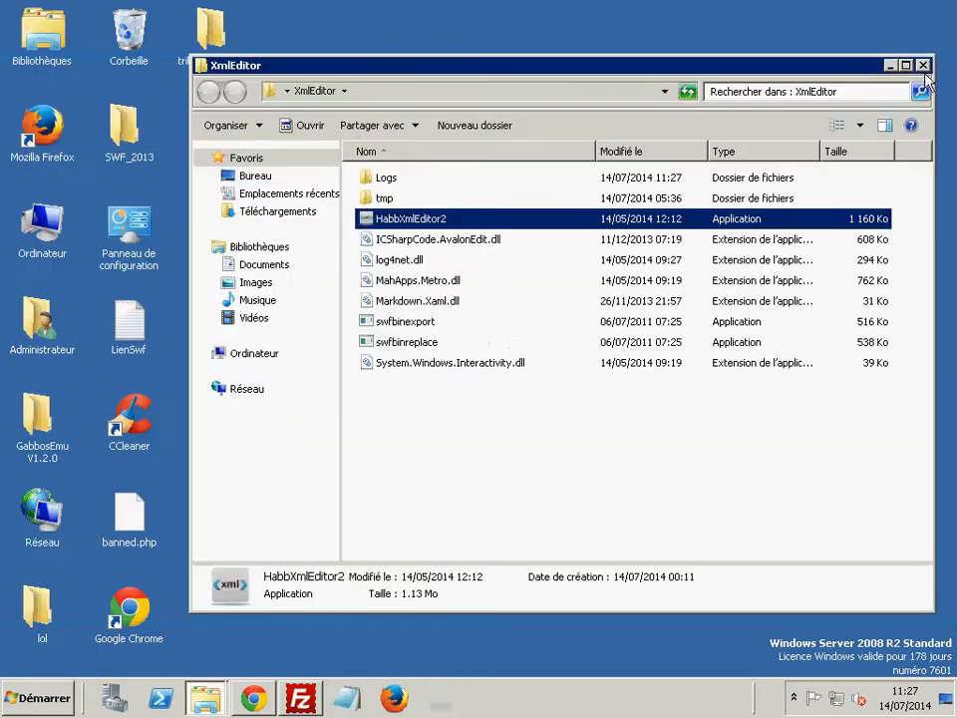
click(920, 64)
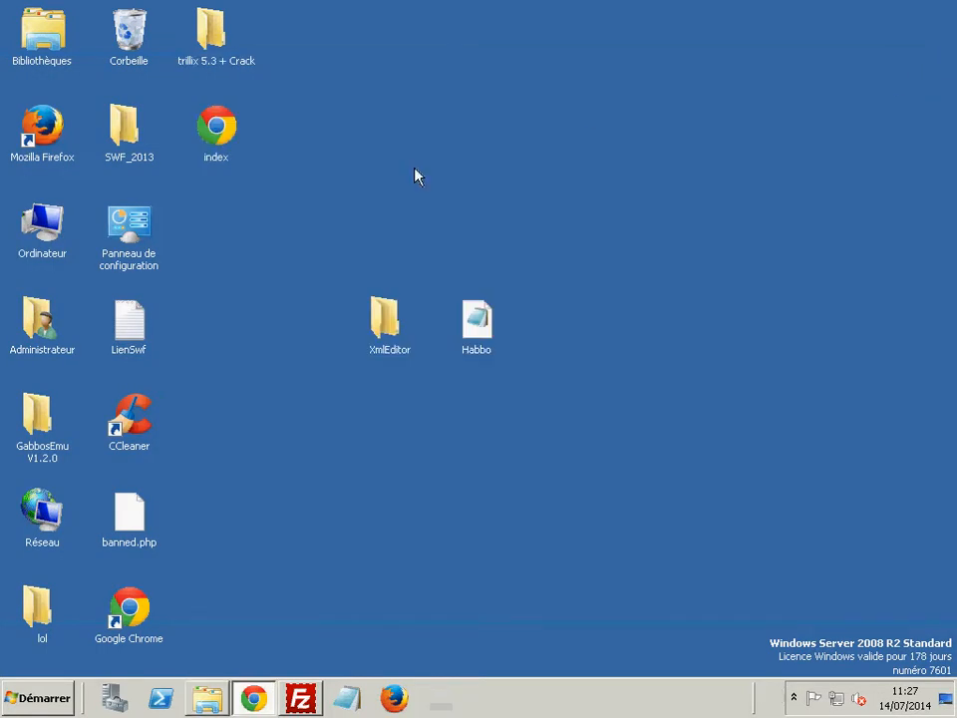
Open the lol folder on the desktop and look through its contents for the XML editor
double_click(32, 620)
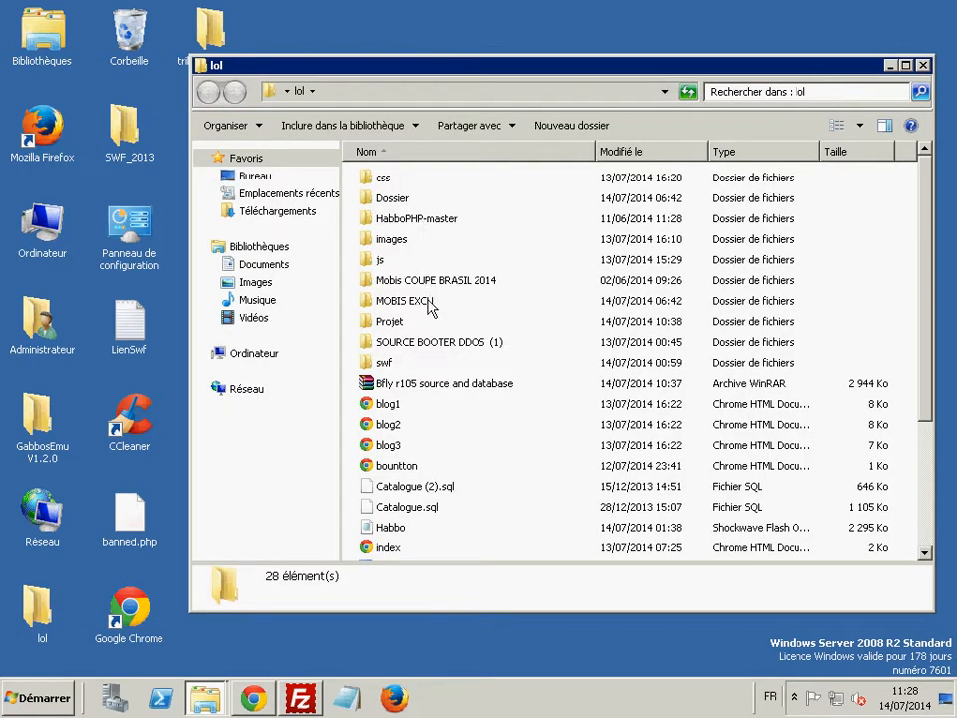
scroll(429, 307, down, 2)
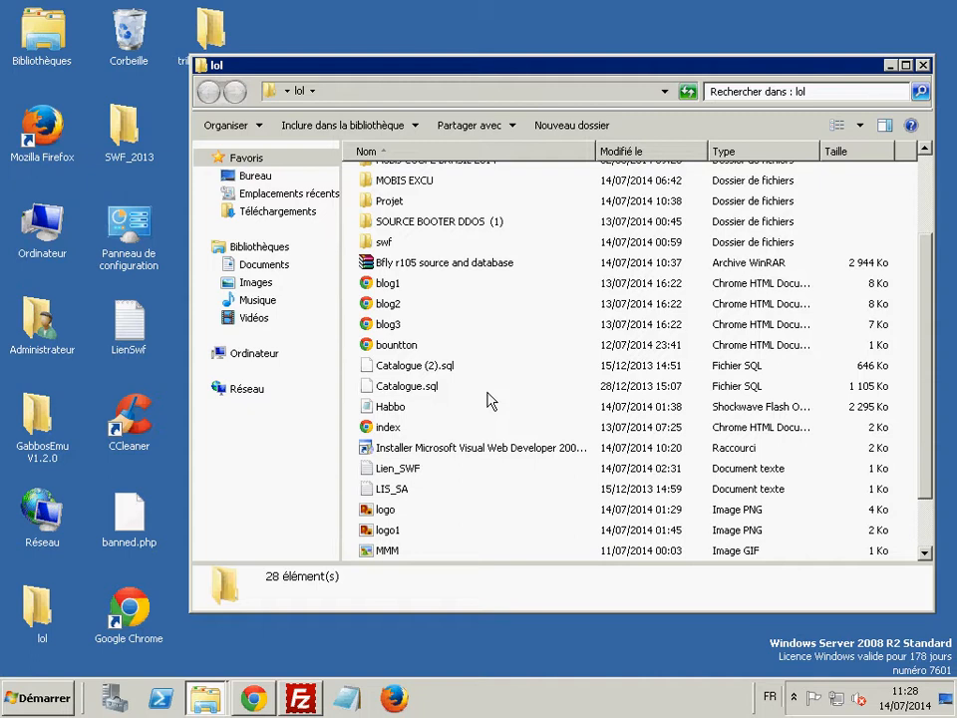
scroll(488, 400, down, 1)
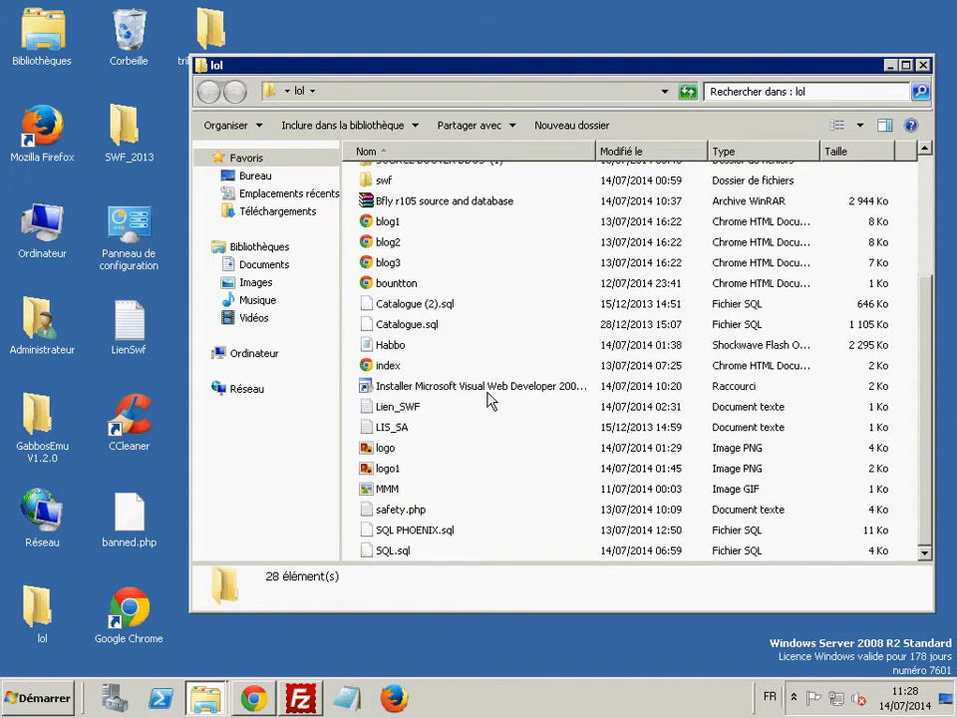
scroll(487, 392, up, 3)
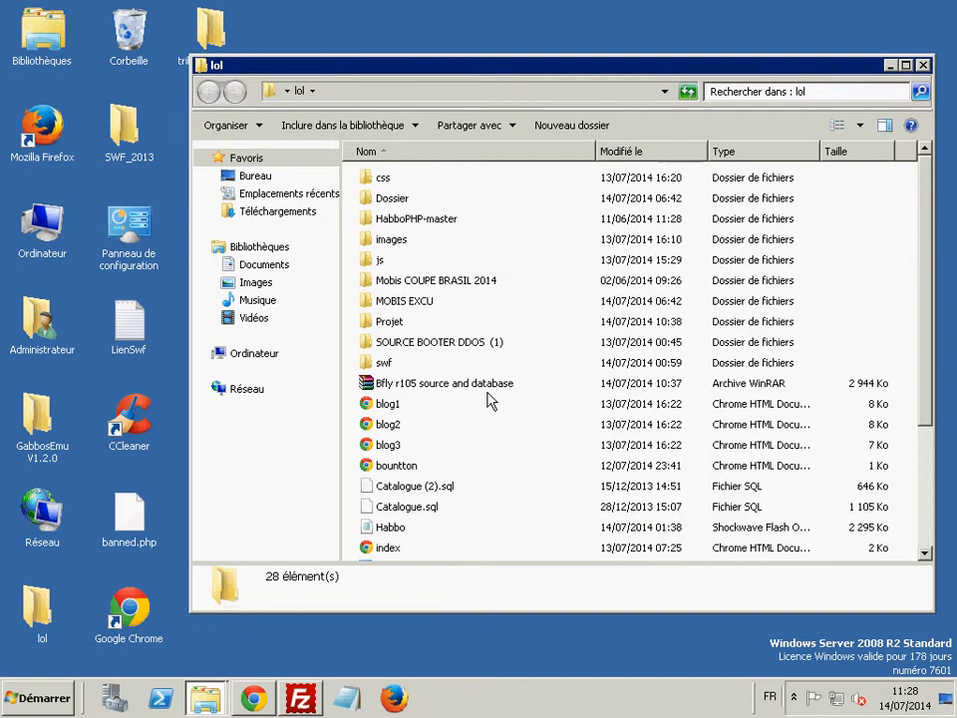
Switch to Chrome, find the HabbXmlEditor zip archive in the download history and open it in WinRAR
click(253, 698)
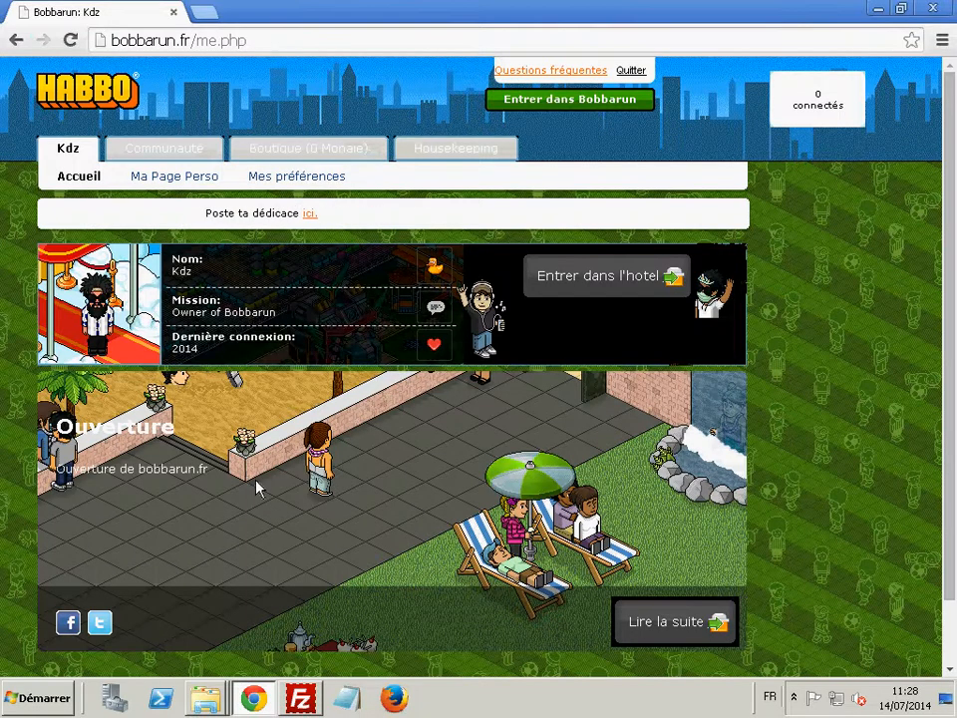
key(ctrl+j)
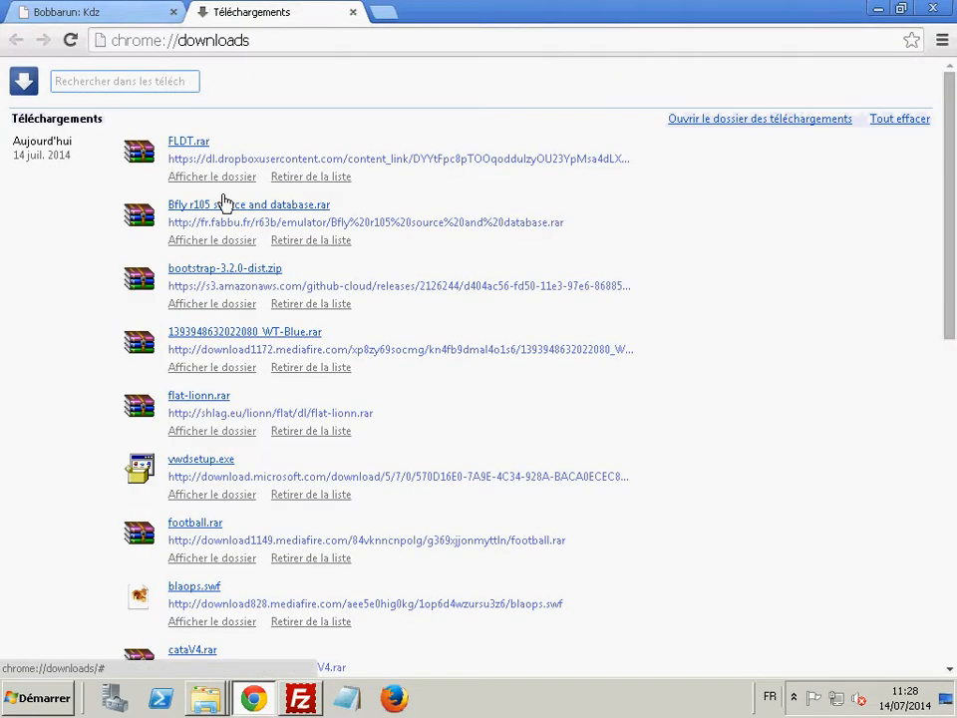
scroll(225, 202, down, 3)
scroll(220, 454, down, 1)
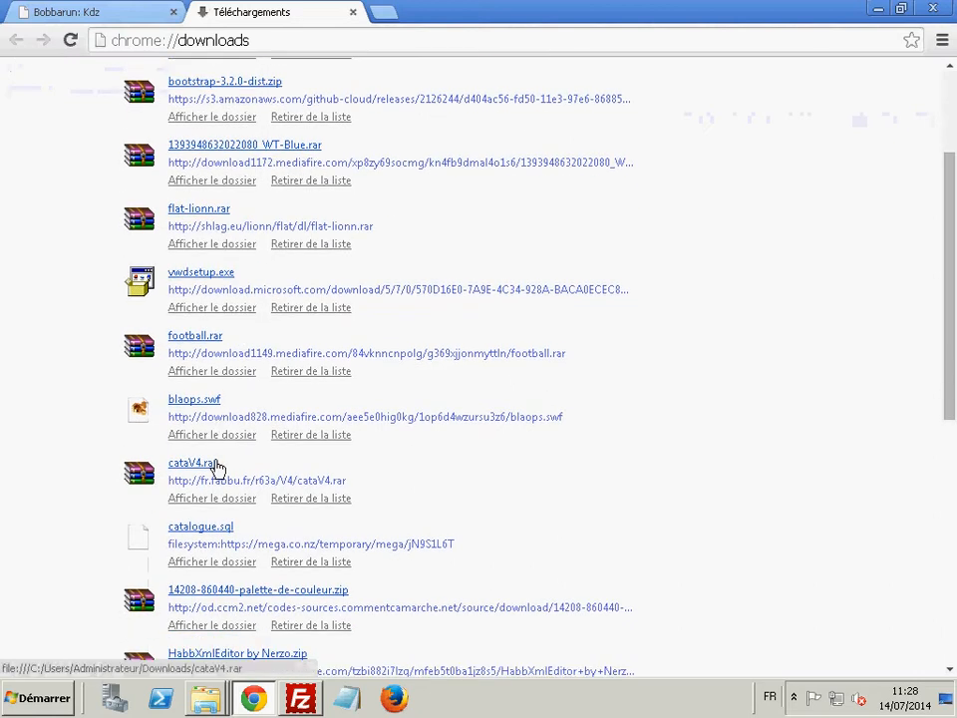
scroll(211, 436, down, 1)
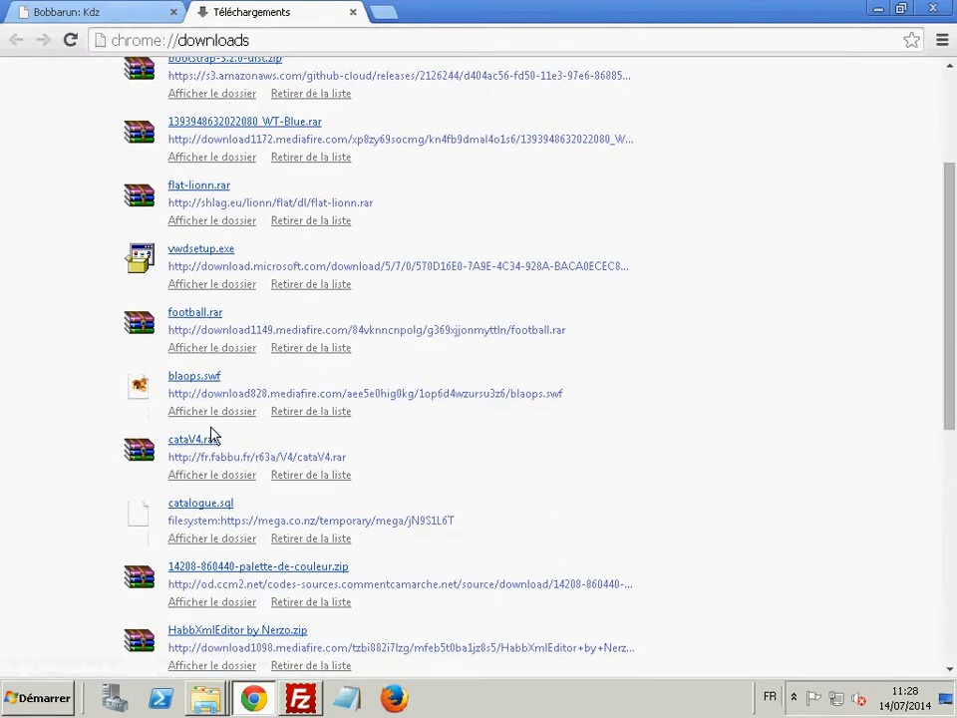
scroll(225, 260, down, 1)
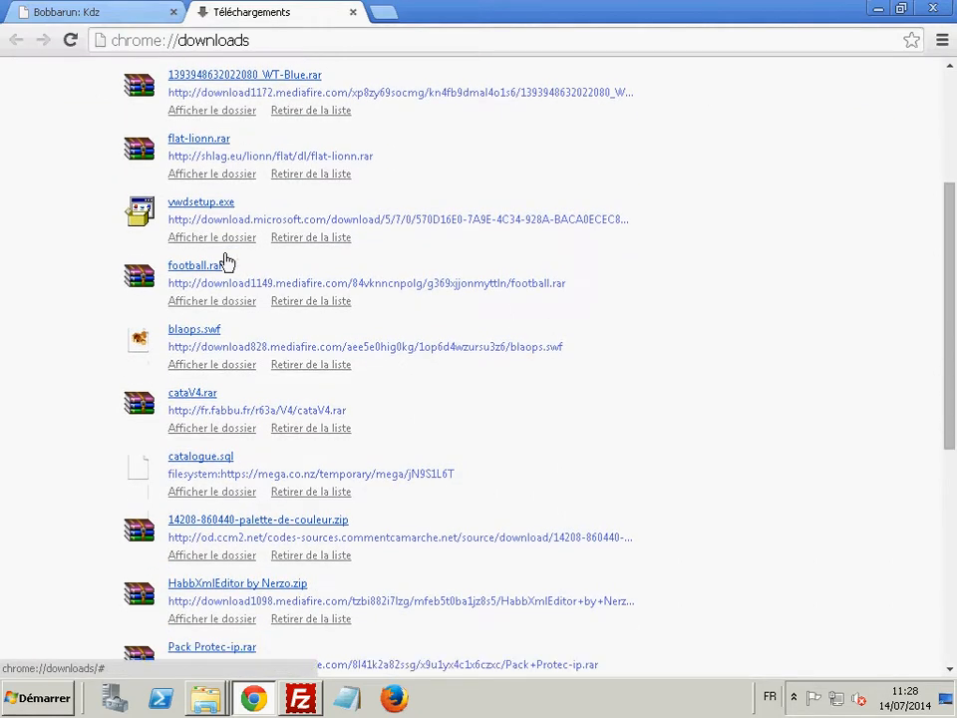
scroll(226, 261, down, 1)
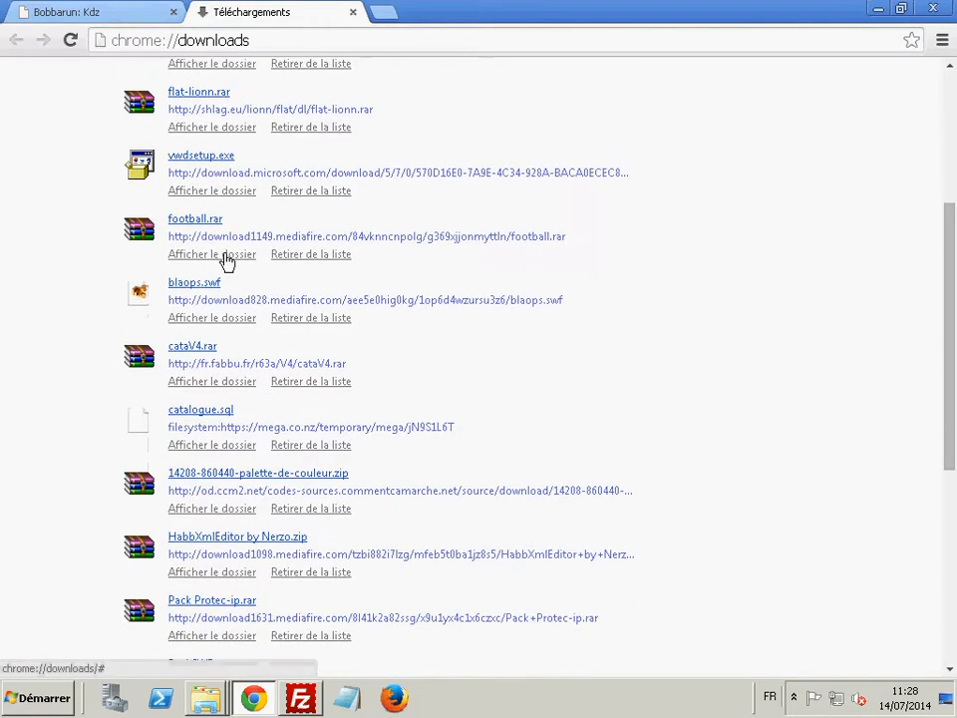
click(280, 540)
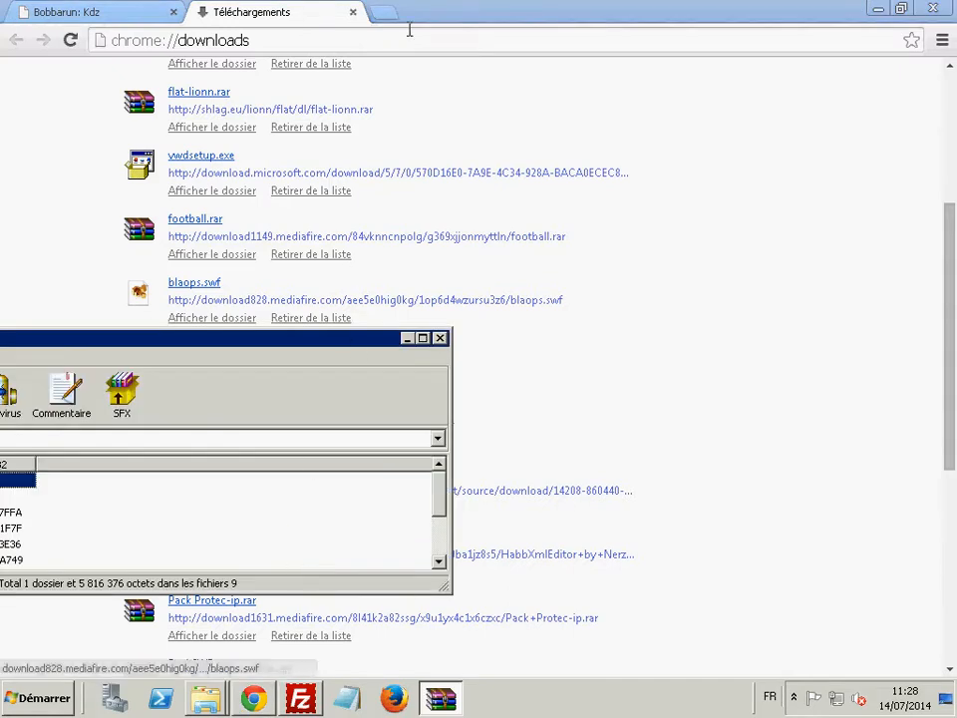
Close the downloads page, bring the HabbXmlEditor archive window to the front and reposition it so its file list is visible
click(352, 12)
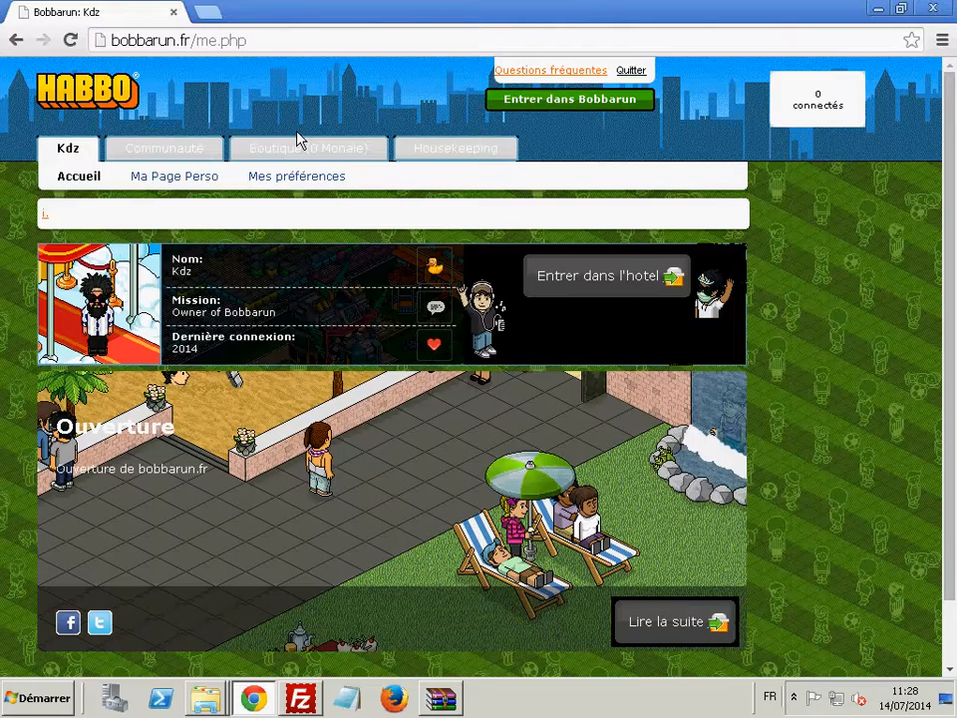
click(440, 698)
drag(263, 337, 263, 225)
drag(341, 231, 757, 187)
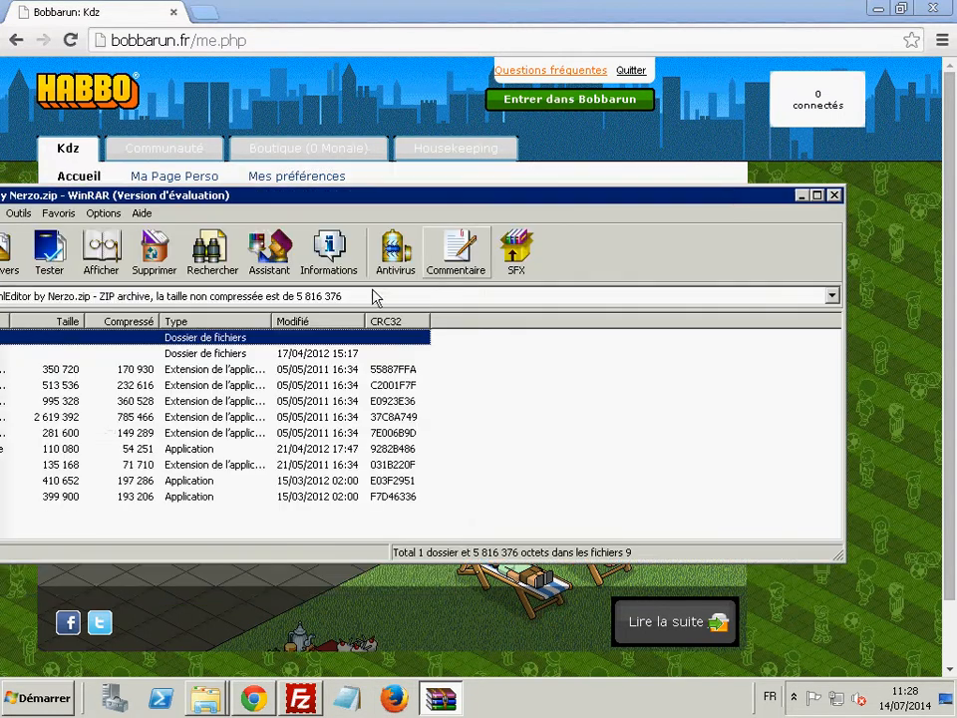
drag(271, 203, 390, 106)
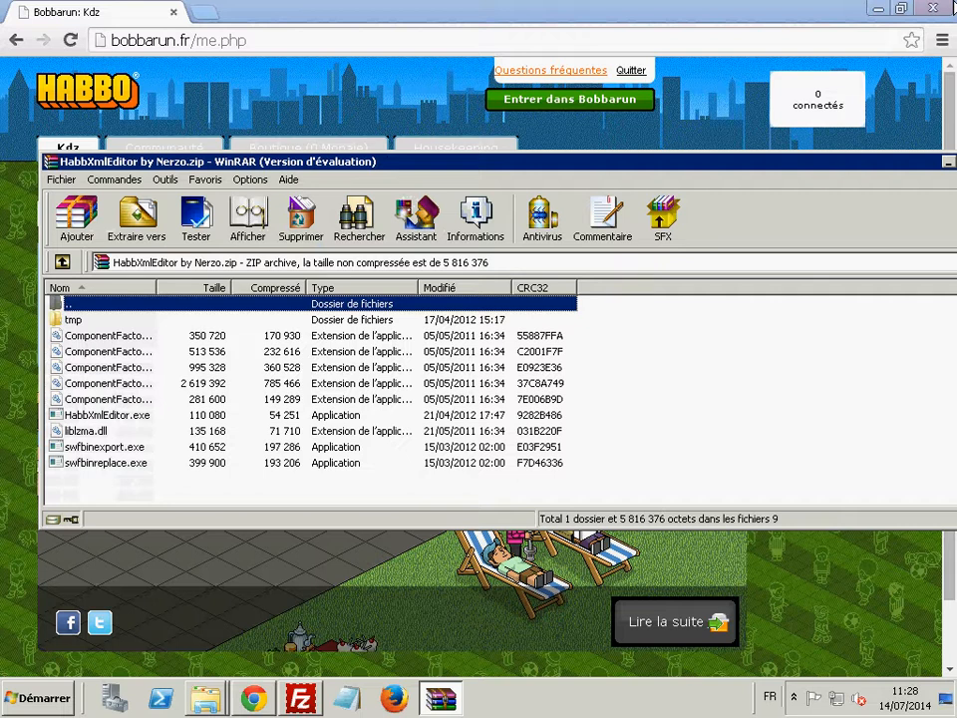
Minimize the browser and the lol folder window, and lower the archive window to free some desktop space
click(873, 20)
click(877, 9)
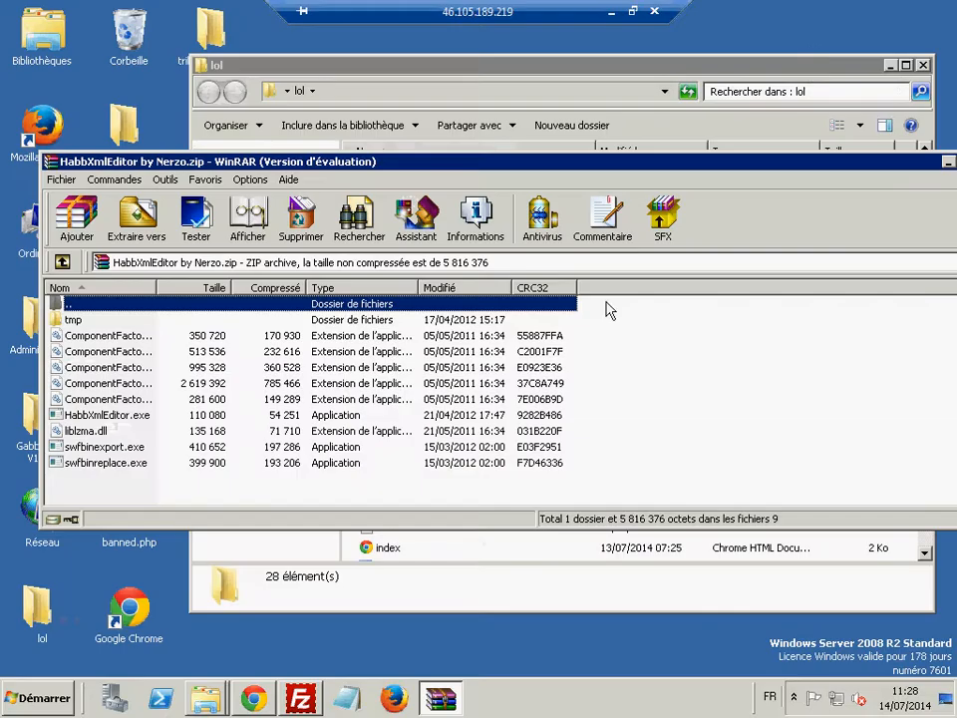
click(888, 67)
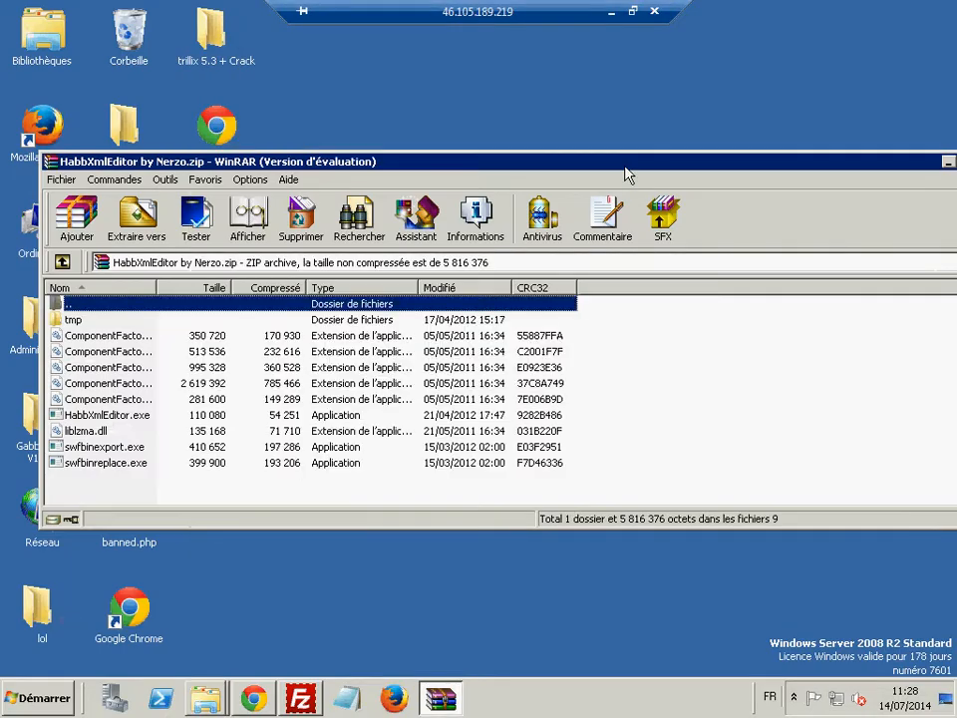
drag(625, 163, 577, 328)
Create a new folder named VIDEO YOUTUBE on the desktop
right_click(584, 101)
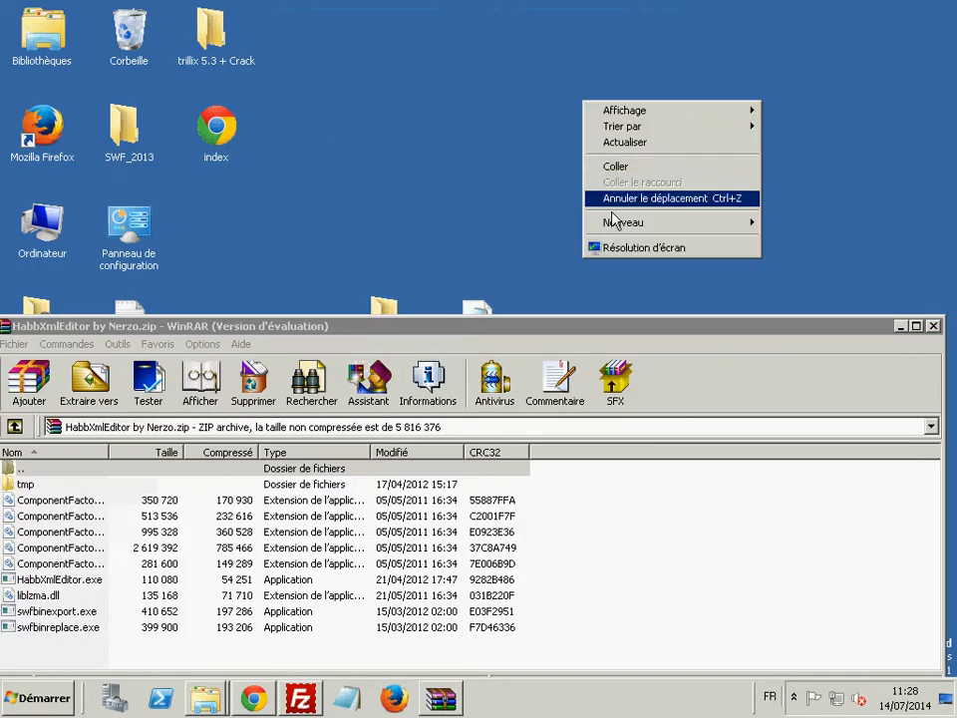
mouse_move(614, 225)
click(839, 227)
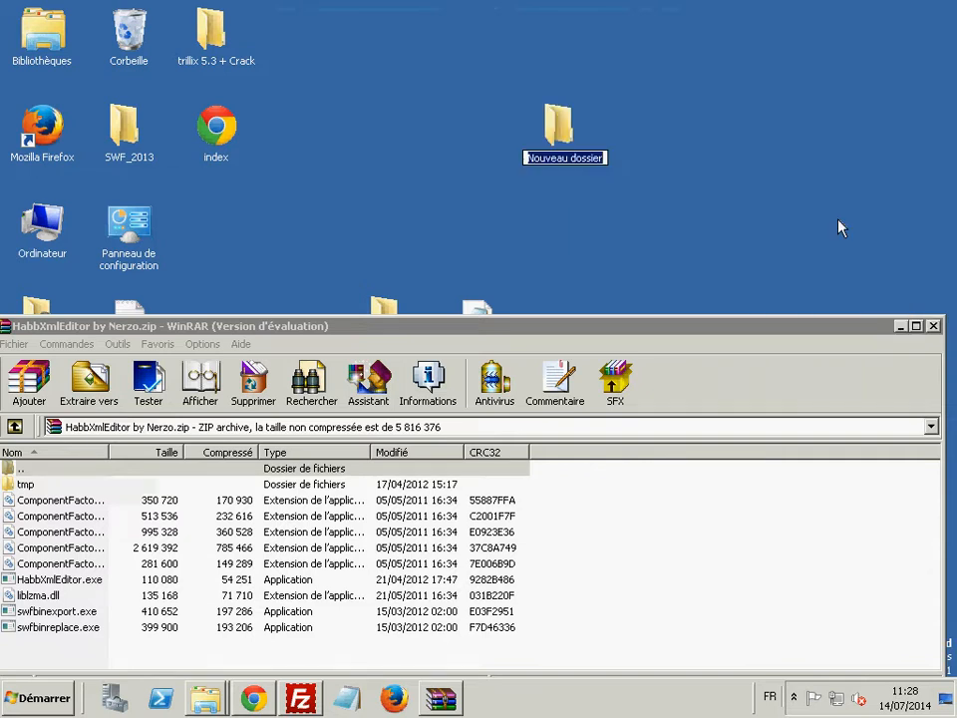
text(T)
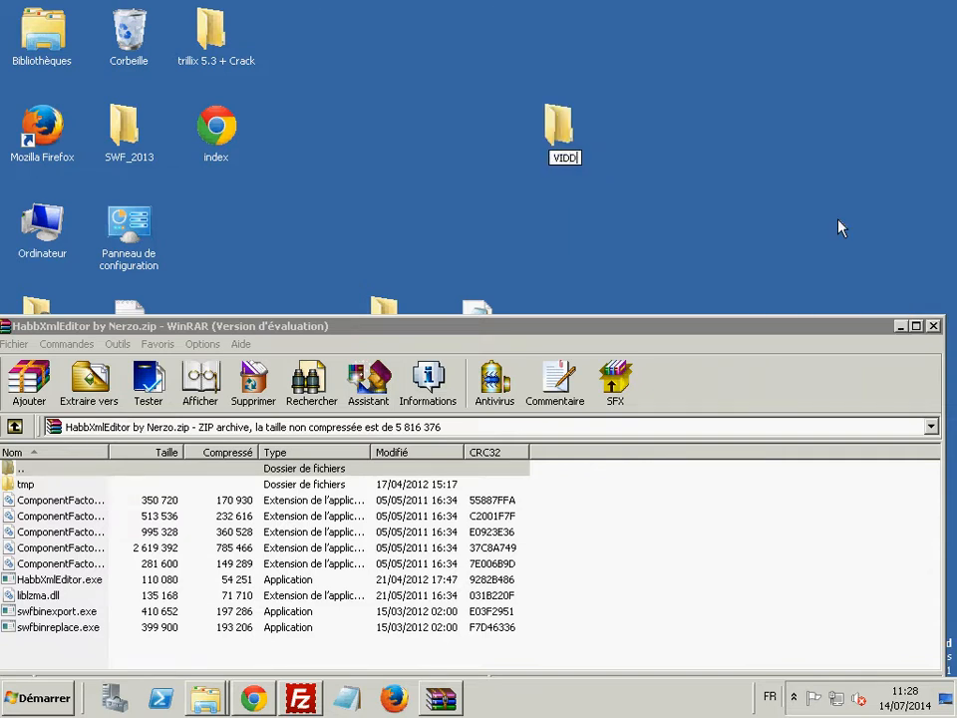
text(IDEO YOUTUBE)
key(Return)
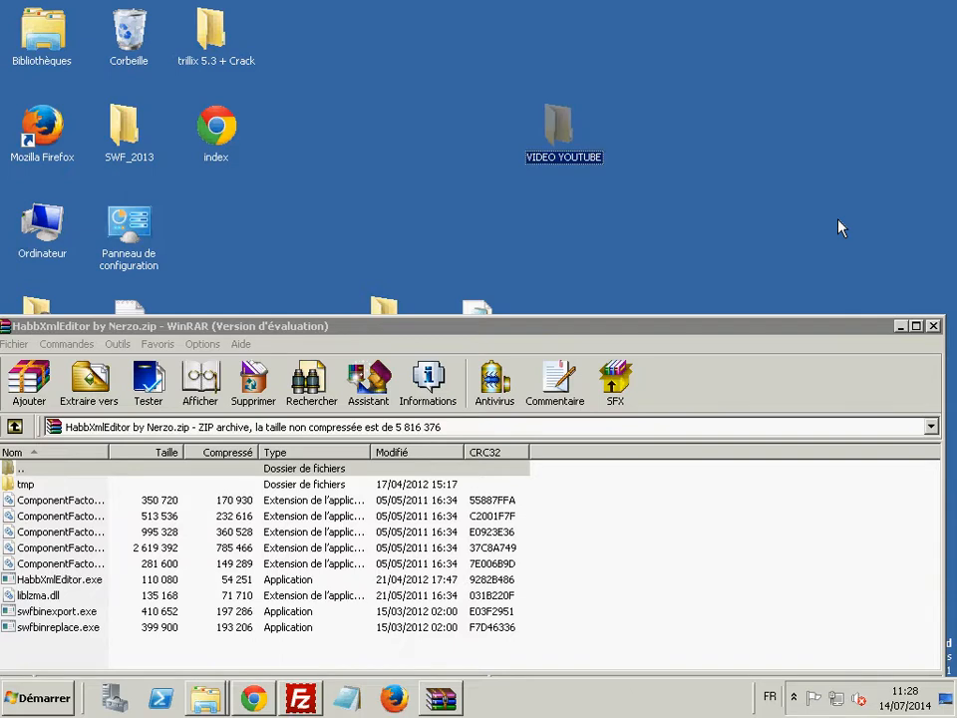
Open the VIDEO YOUTUBE folder and extract all files of the HabbXmlEditor archive into it
double_click(575, 141)
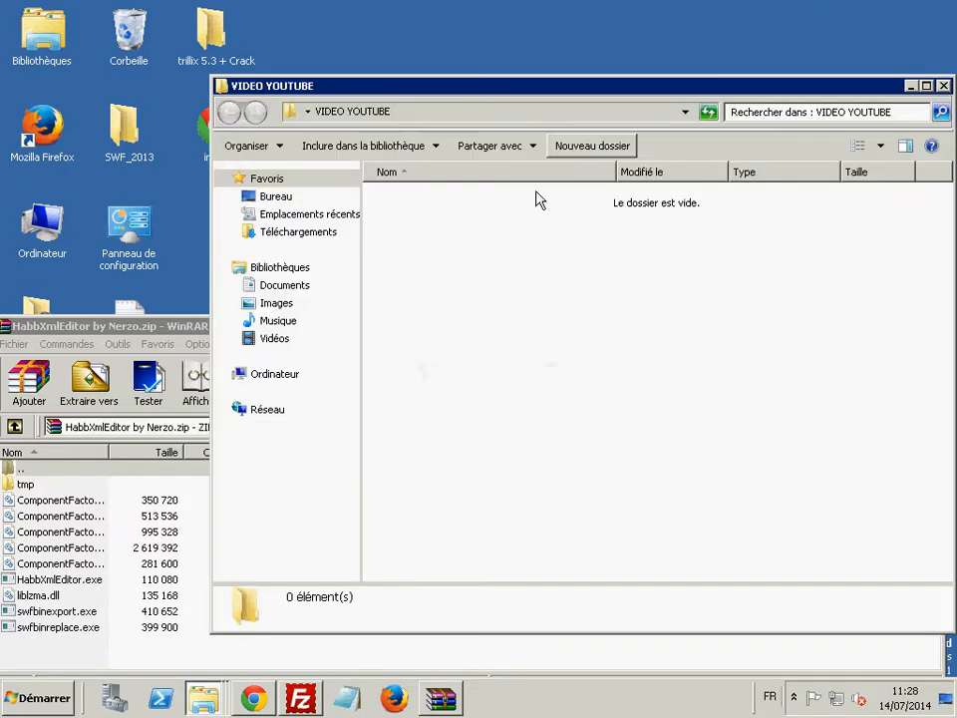
click(55, 655)
drag(51, 647, 17, 489)
drag(21, 487, 393, 249)
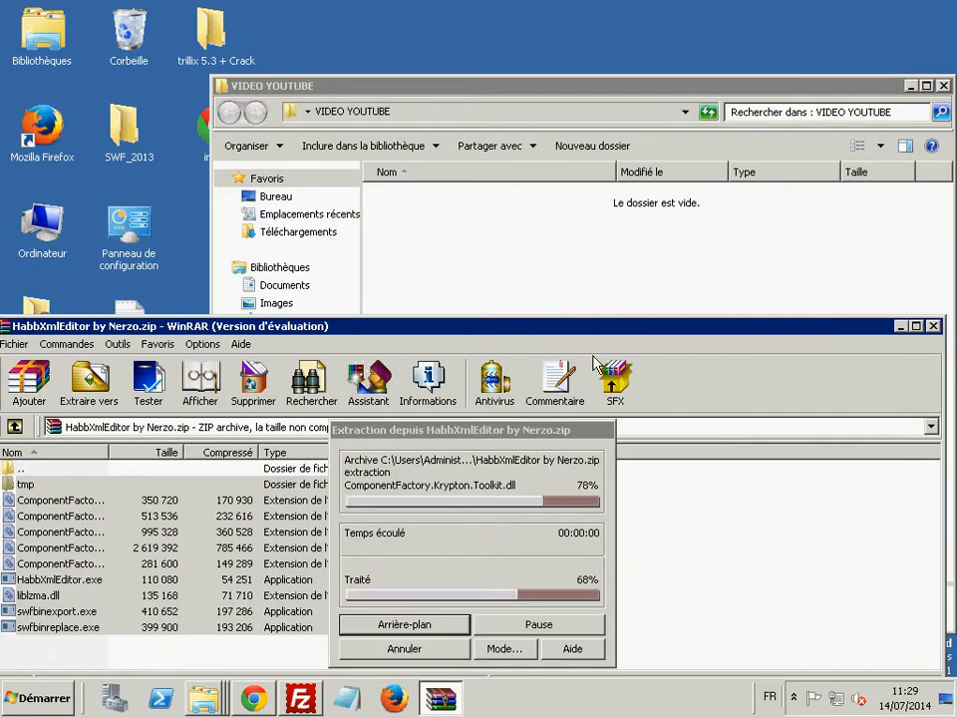
click(394, 469)
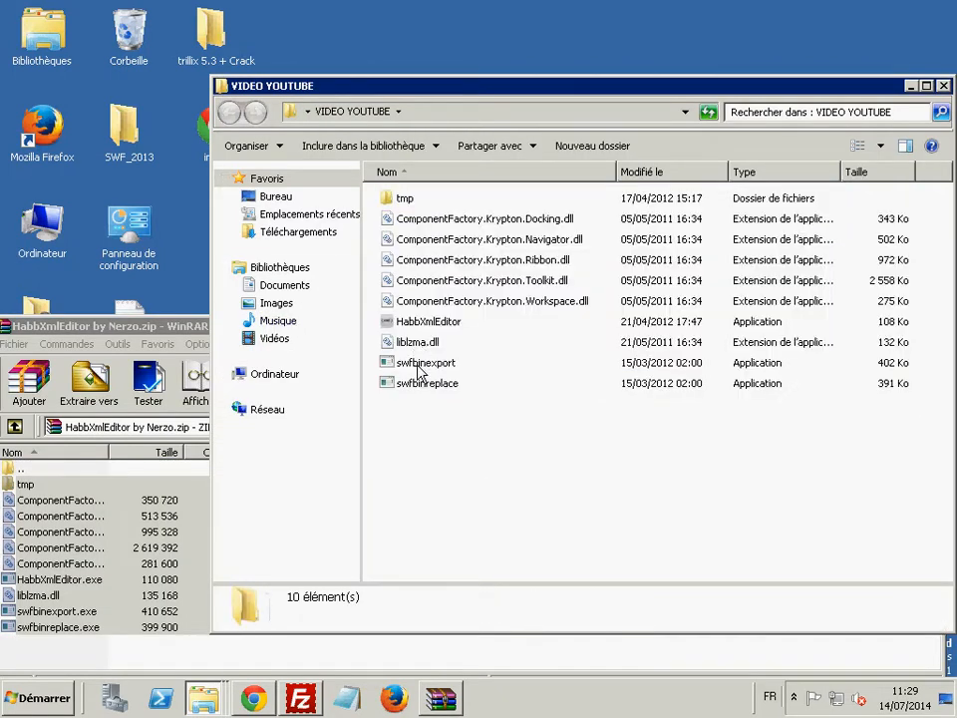
Try to start HabbXmlEditor from the VIDEO YOUTUBE folder, accepting the security warning, and close the WinRAR window
double_click(420, 323)
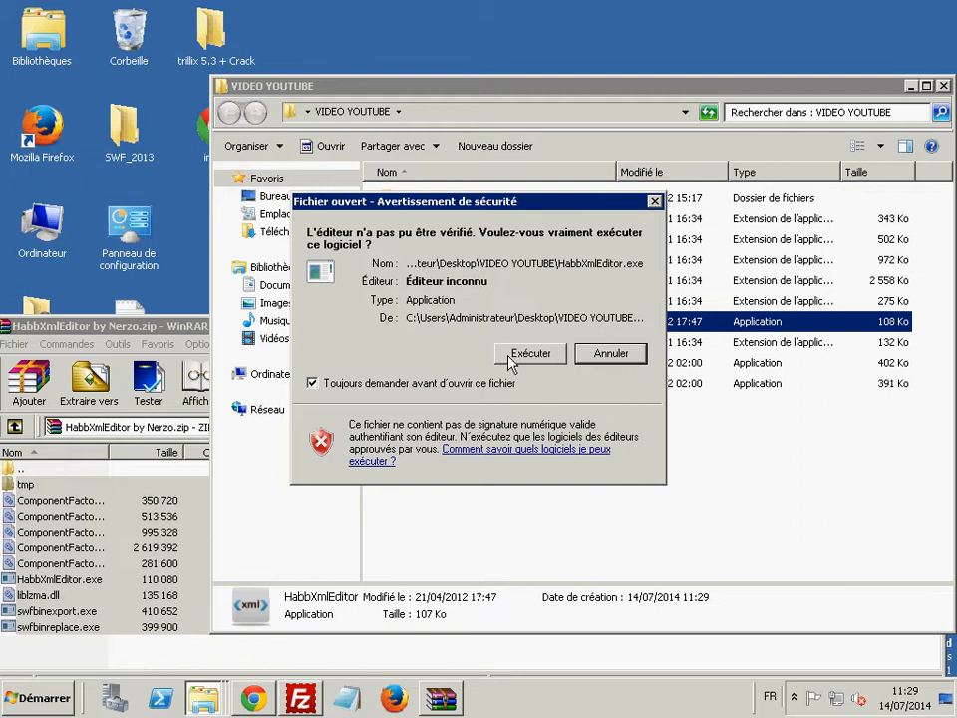
click(511, 354)
drag(167, 329, 90, 348)
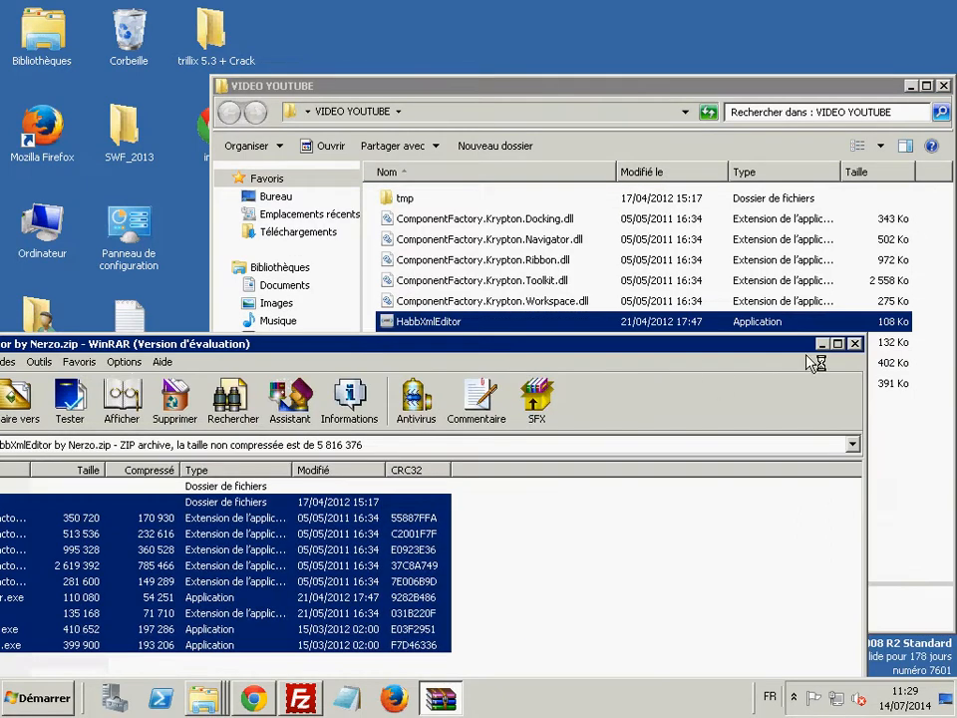
click(843, 345)
click(949, 5)
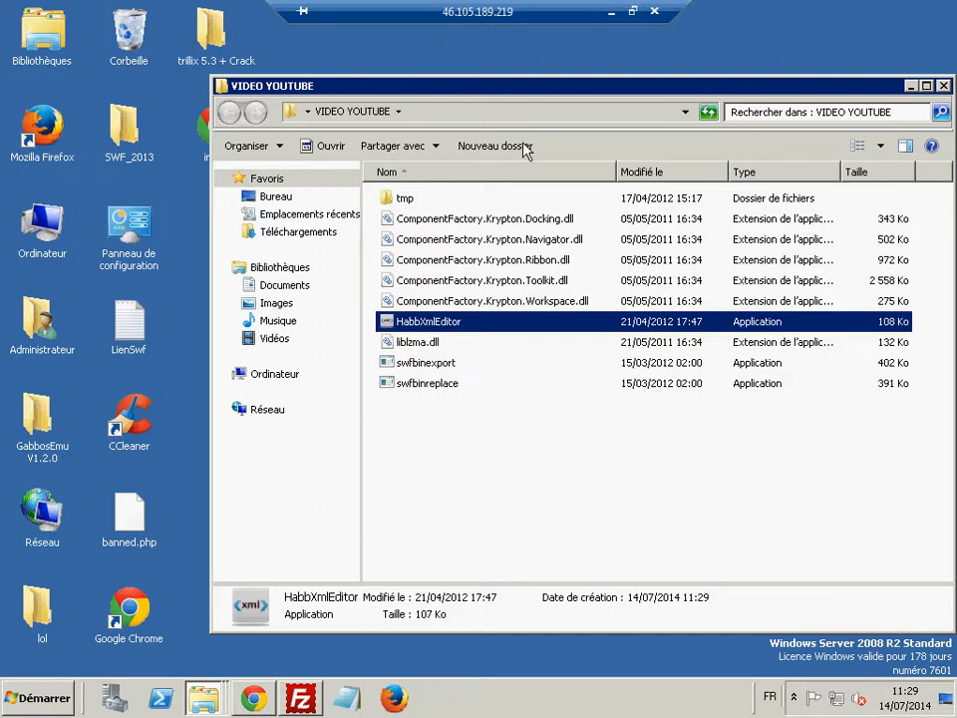
Reposition the VIDEO YOUTUBE folder window, run HabbXmlEditor from it as administrator and keep the editor window in front
drag(489, 85, 478, 36)
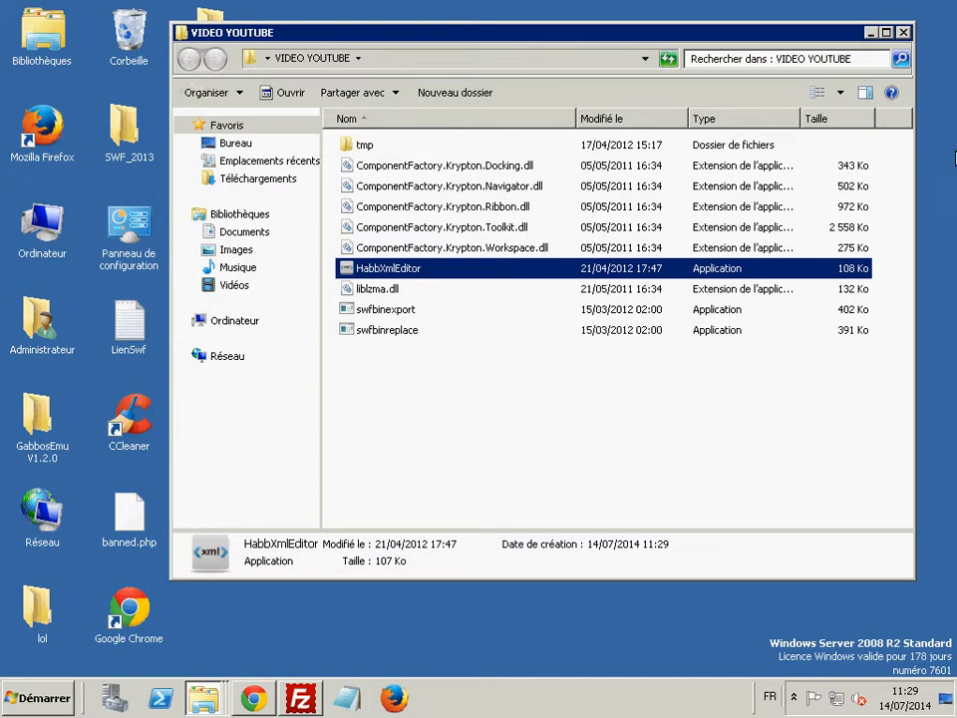
click(911, 181)
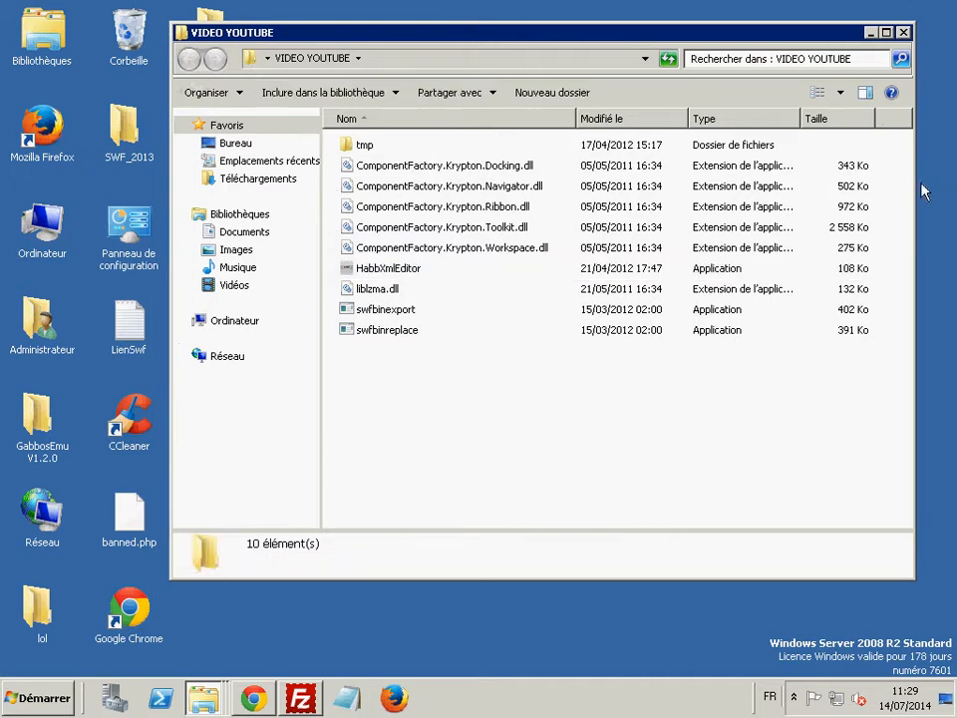
click(392, 269)
right_click(392, 270)
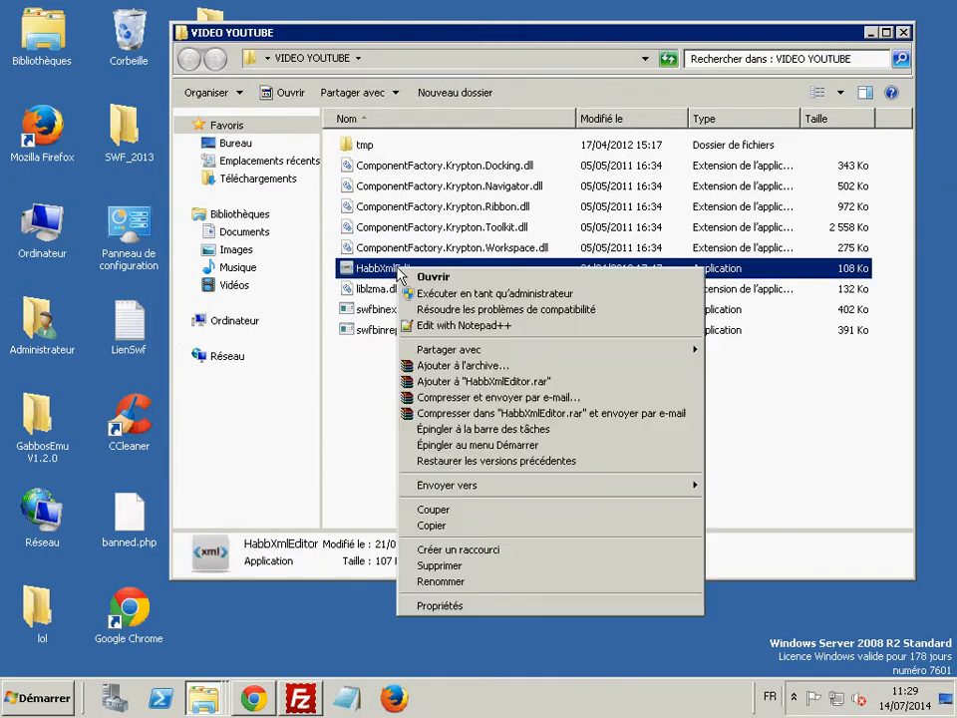
click(409, 295)
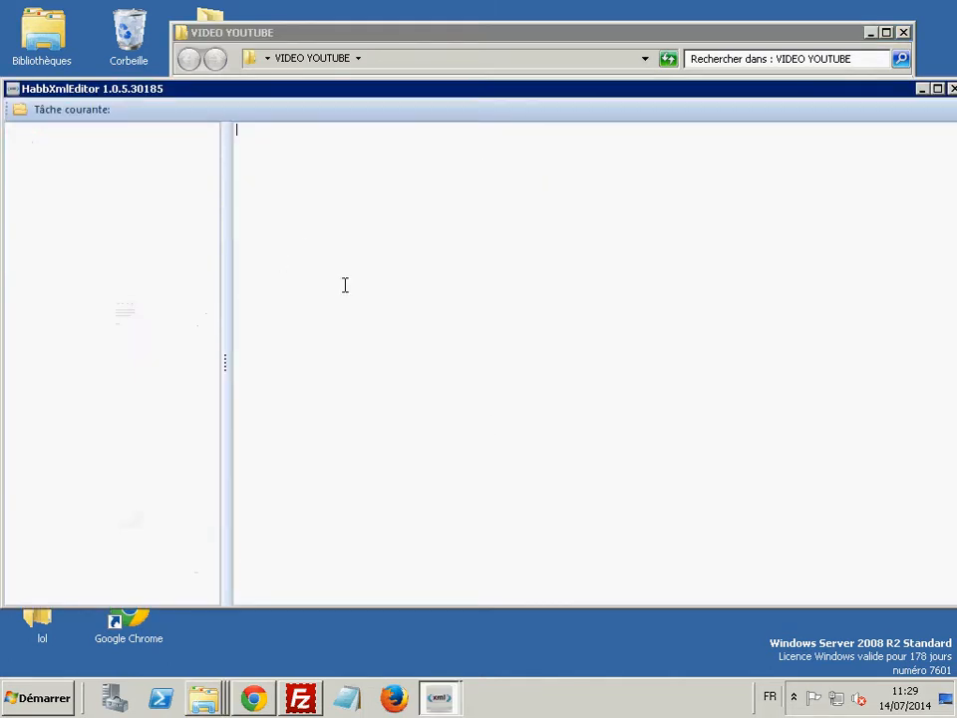
click(478, 33)
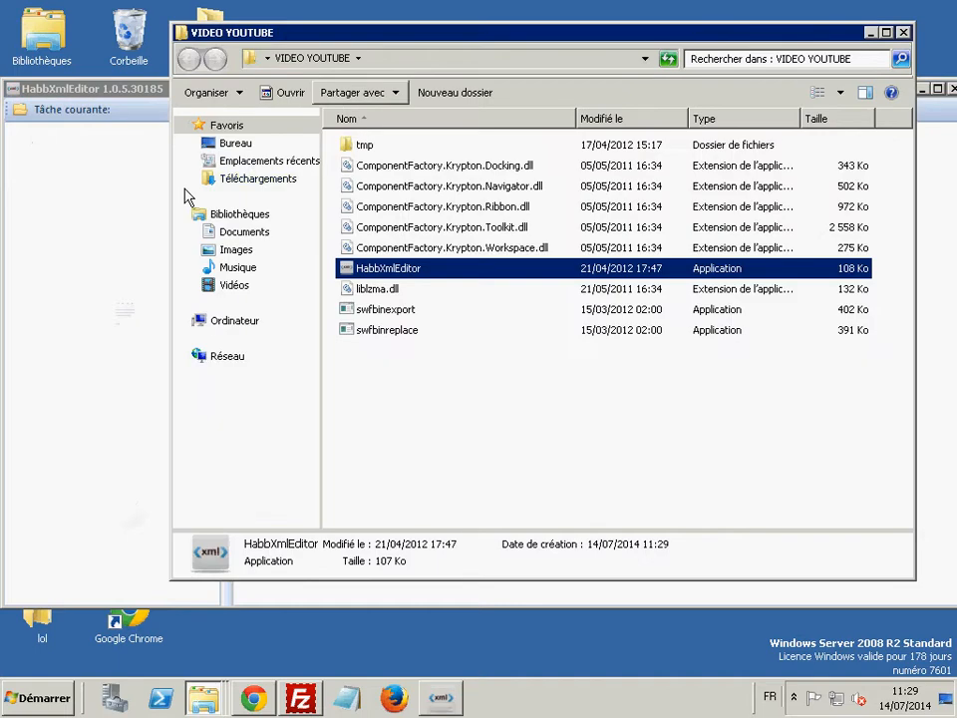
click(78, 89)
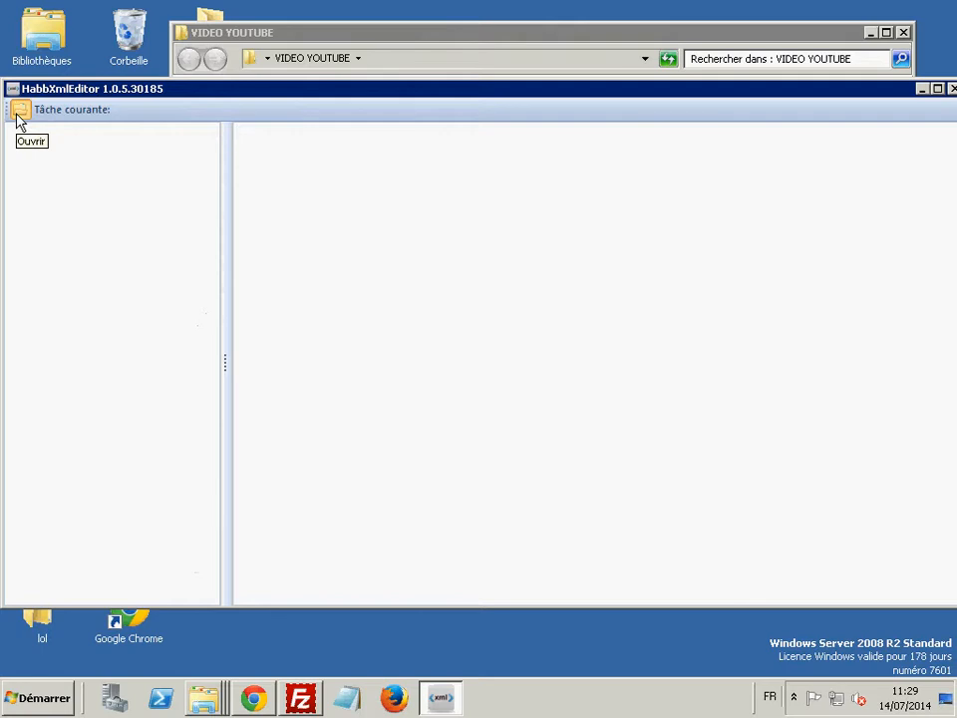
Open the file Habbo.swf from the desktop in the editor to extract its list of bin files
click(17, 118)
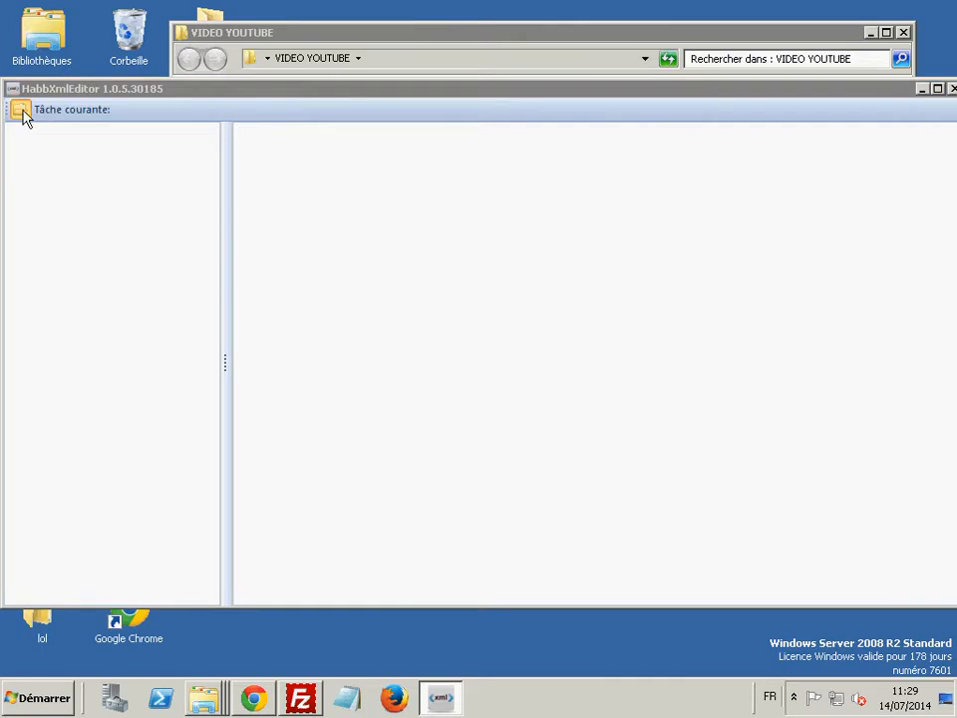
drag(396, 122, 569, 138)
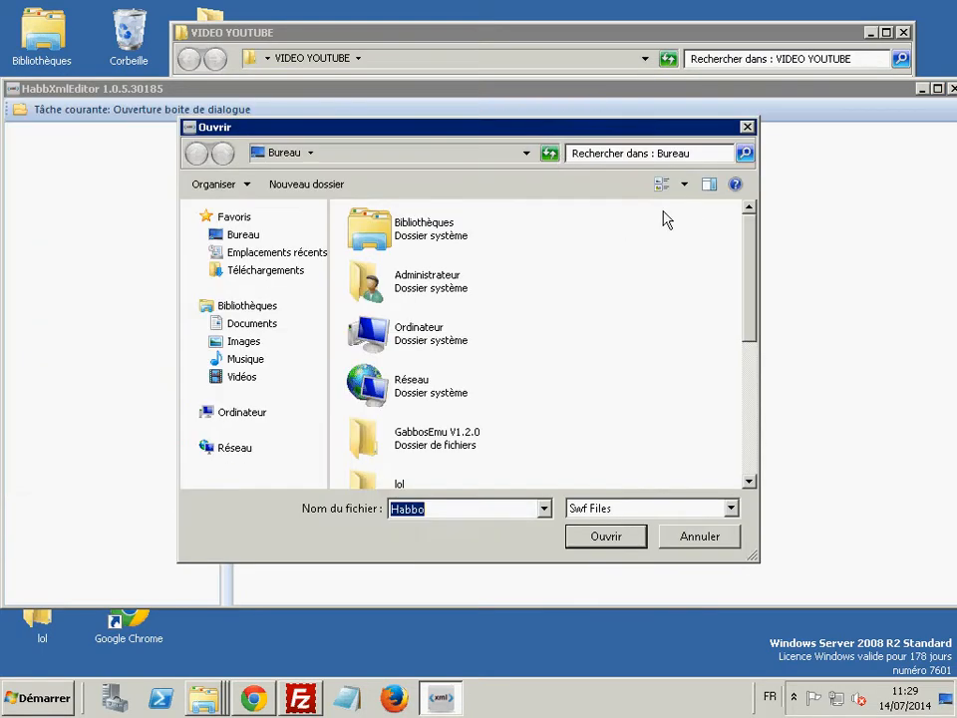
click(513, 507)
text(.)
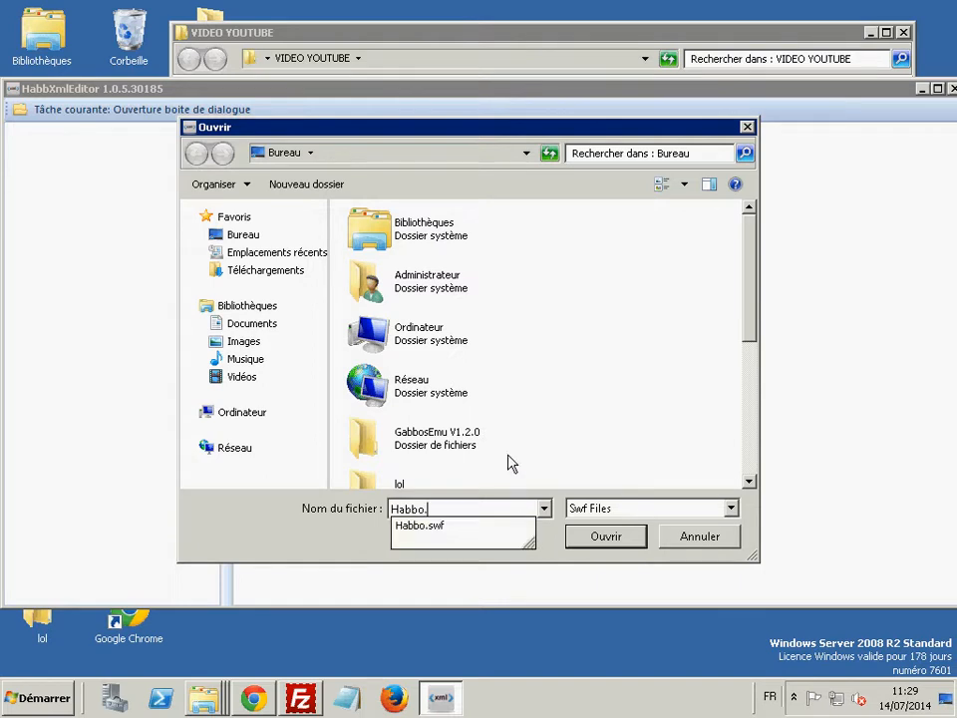
click(415, 529)
click(569, 543)
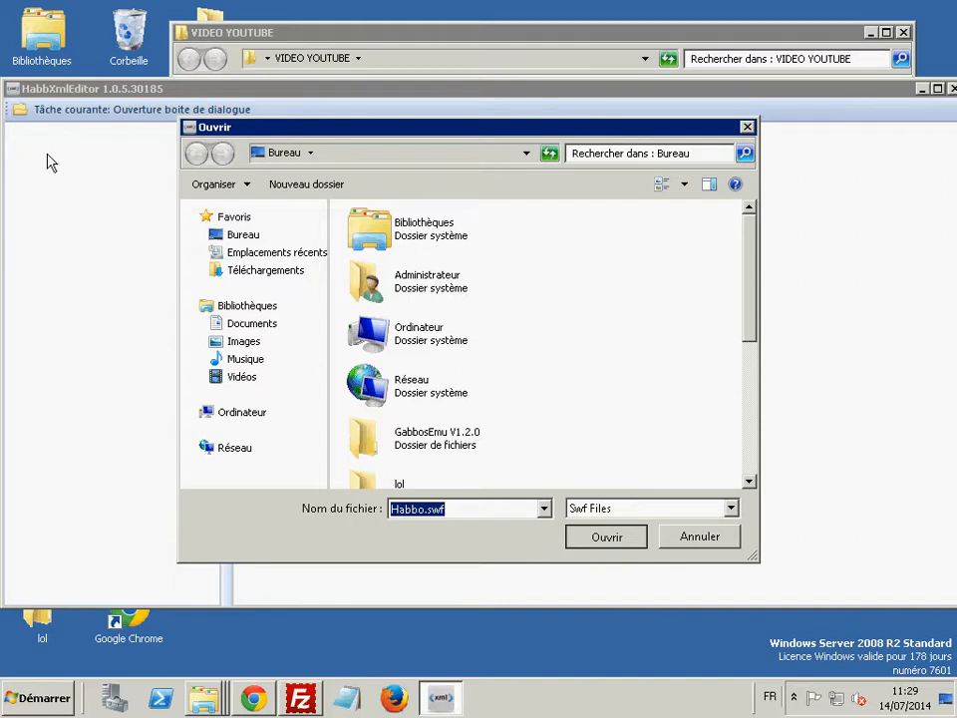
click(607, 538)
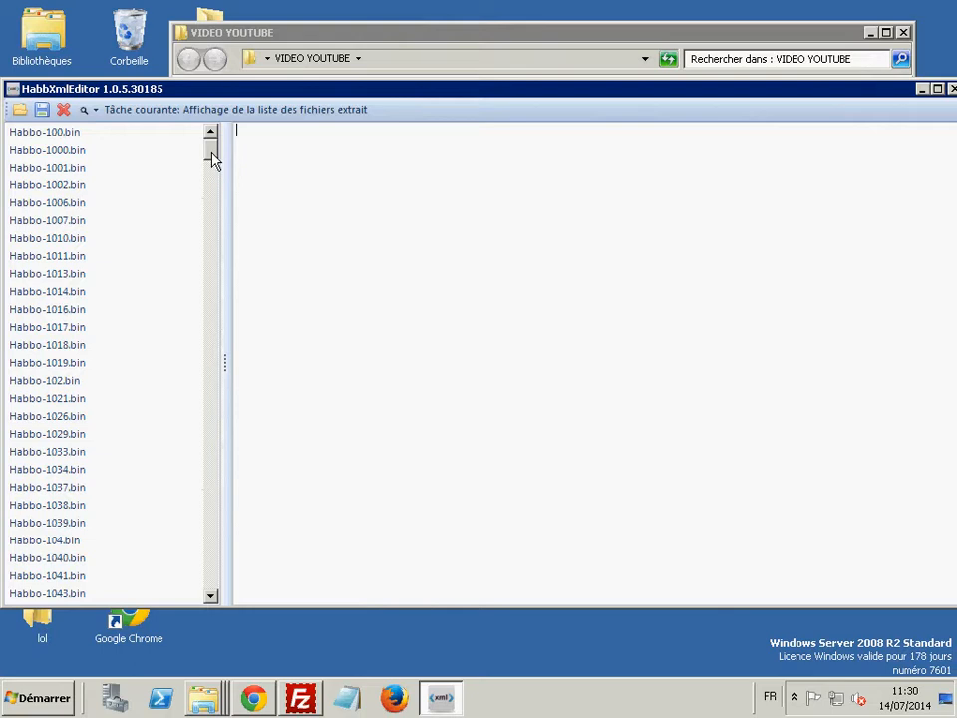
Open Habbo-310.bin from the extracted file list and place the cursor at the end of the mod_start_panel frame's caption text
drag(213, 157, 201, 290)
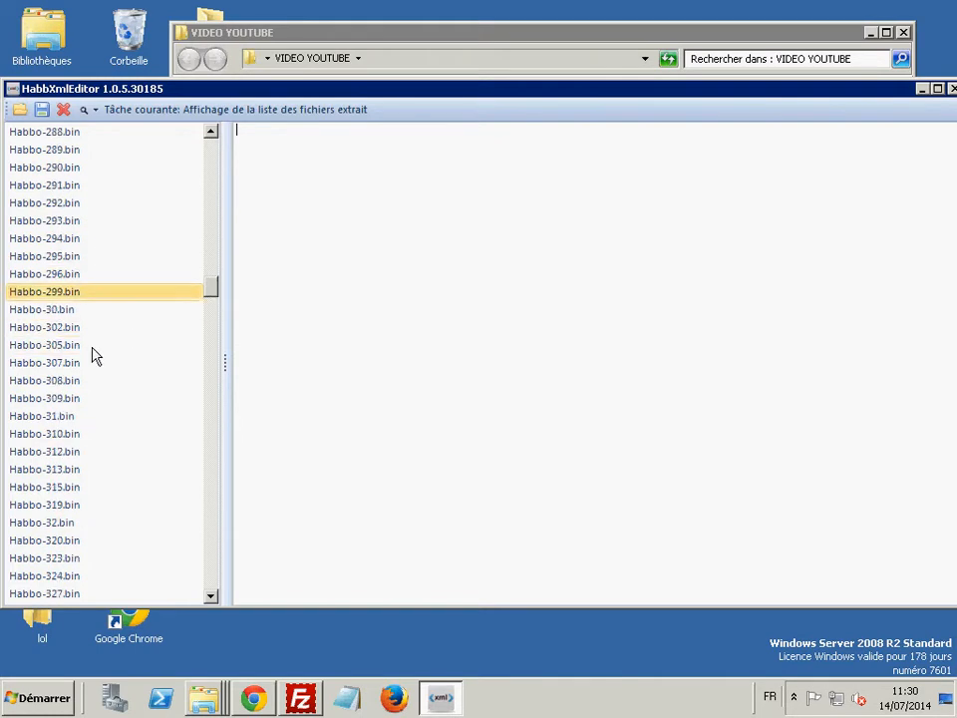
click(67, 437)
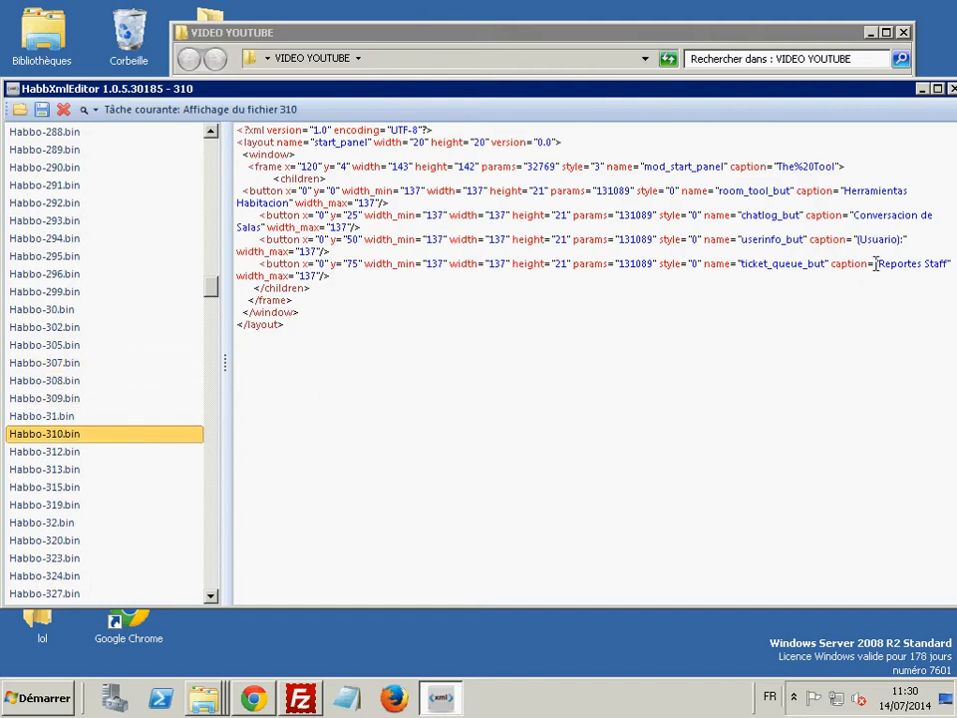
click(820, 165)
click(899, 240)
drag(837, 166, 778, 167)
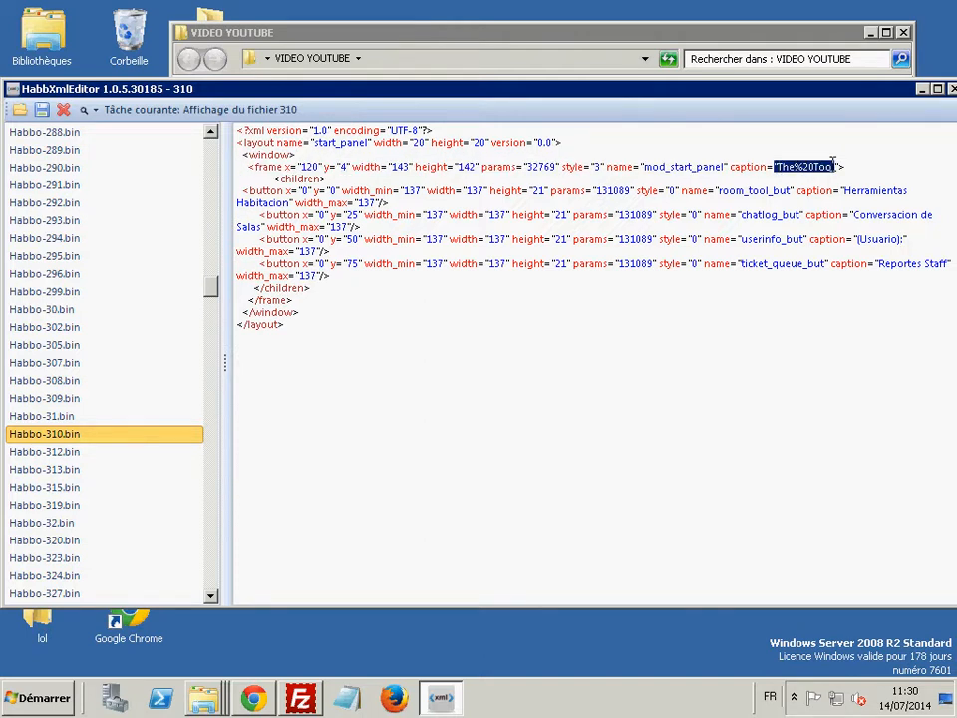
click(825, 166)
Search Google Images in a new Chrome tab for "mod tools" and view the small picture of the four-button Mod Tools panel
click(254, 698)
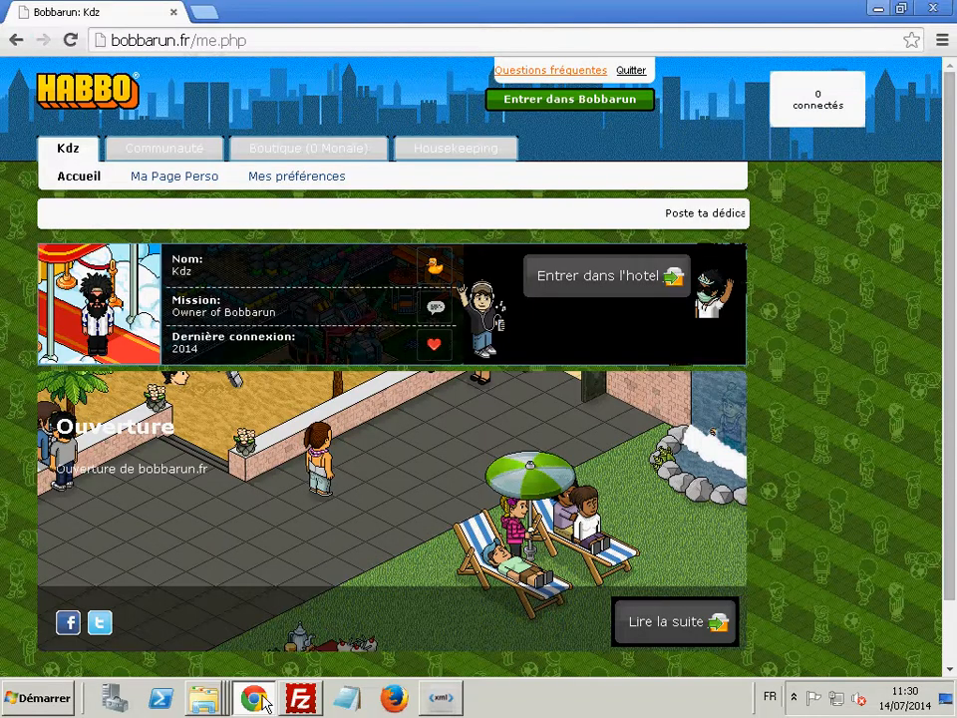
click(199, 17)
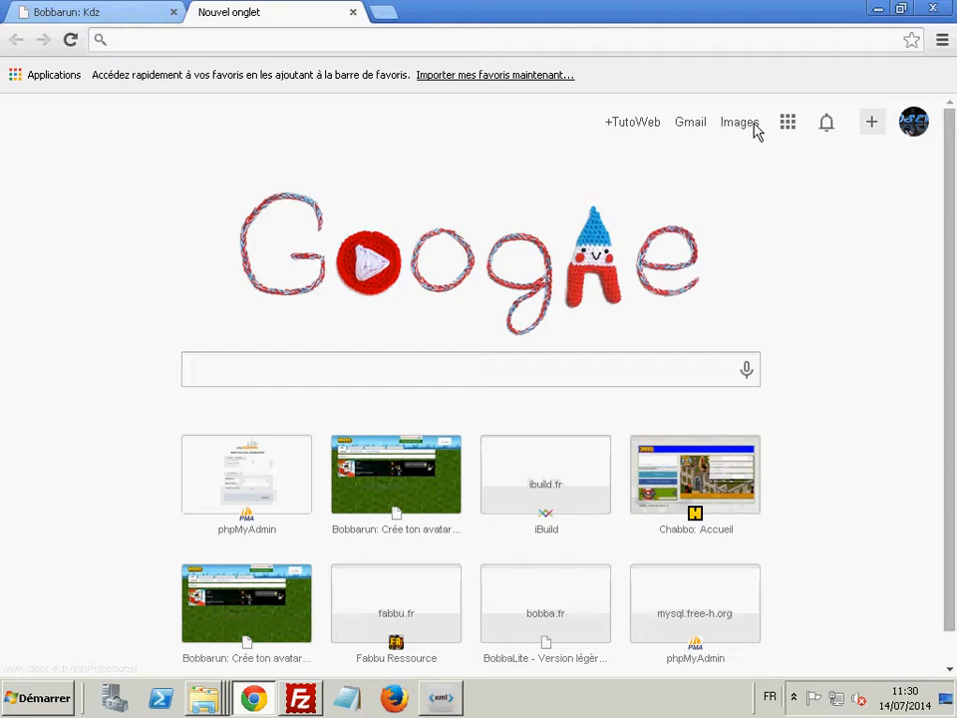
click(745, 126)
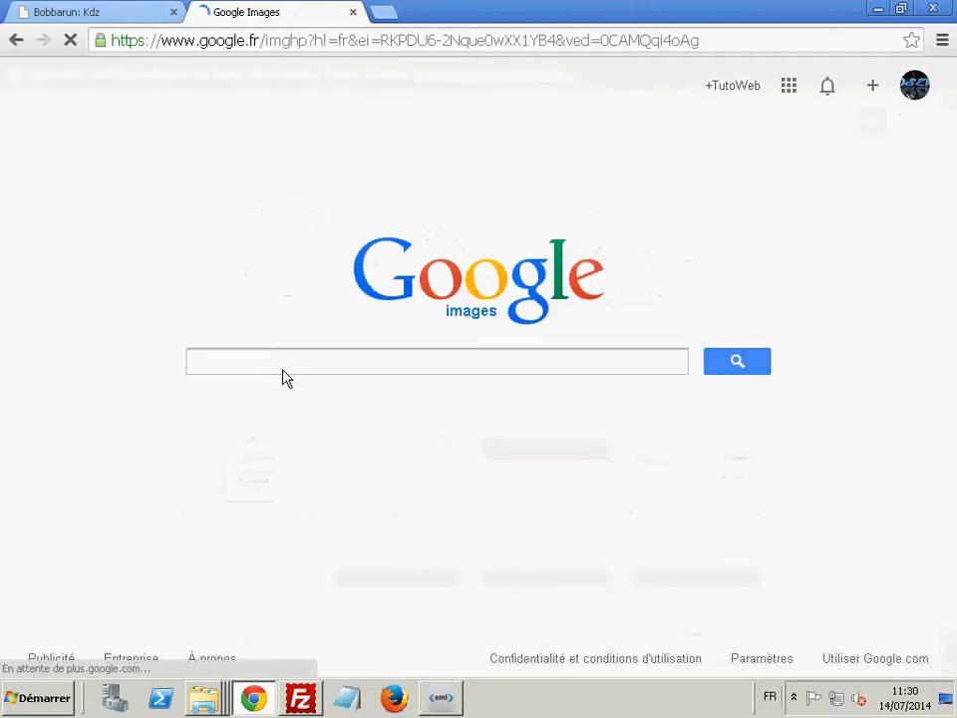
text(mod tools)
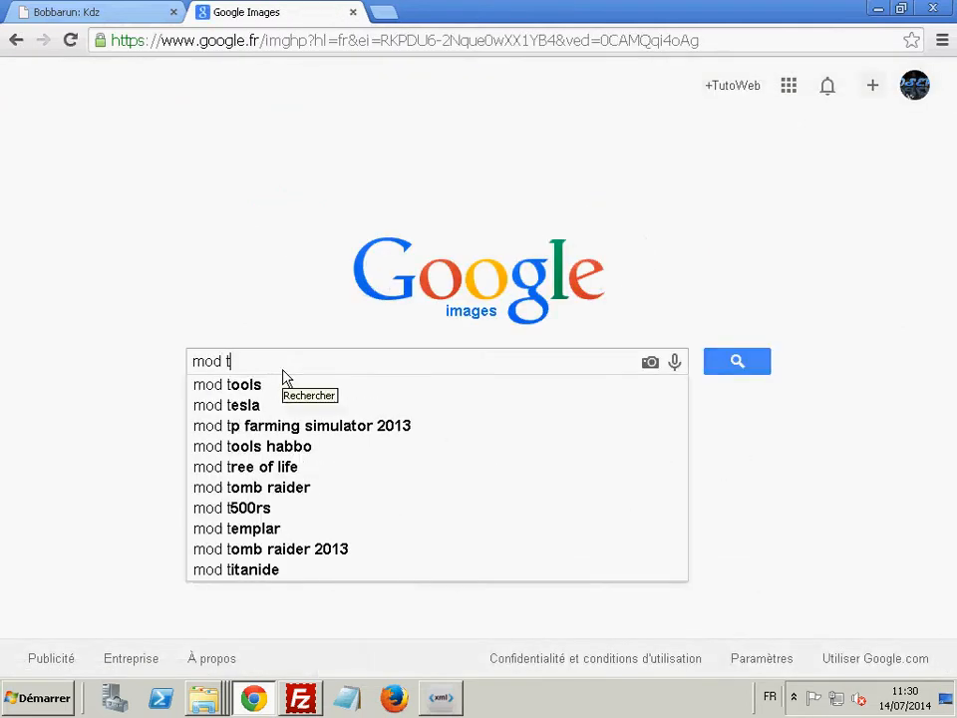
key(Return)
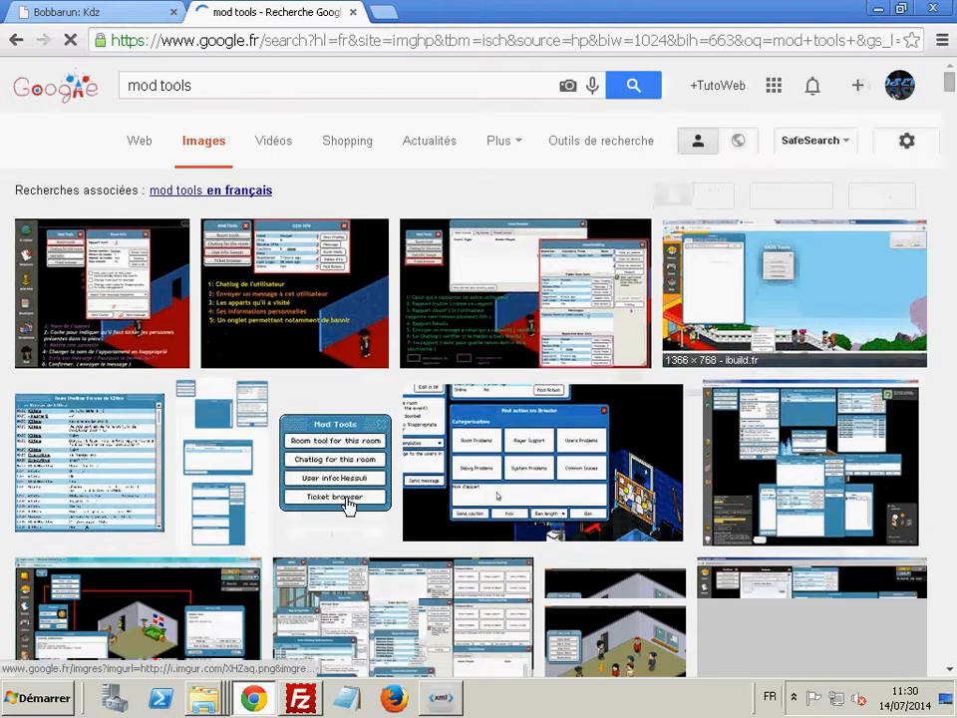
click(347, 505)
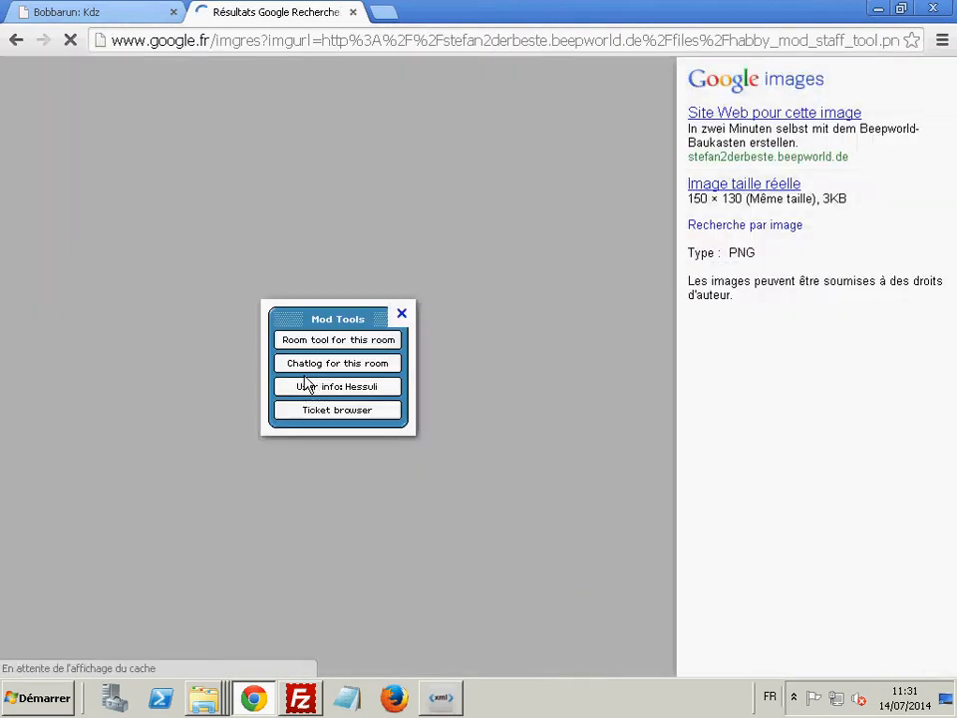
click(451, 703)
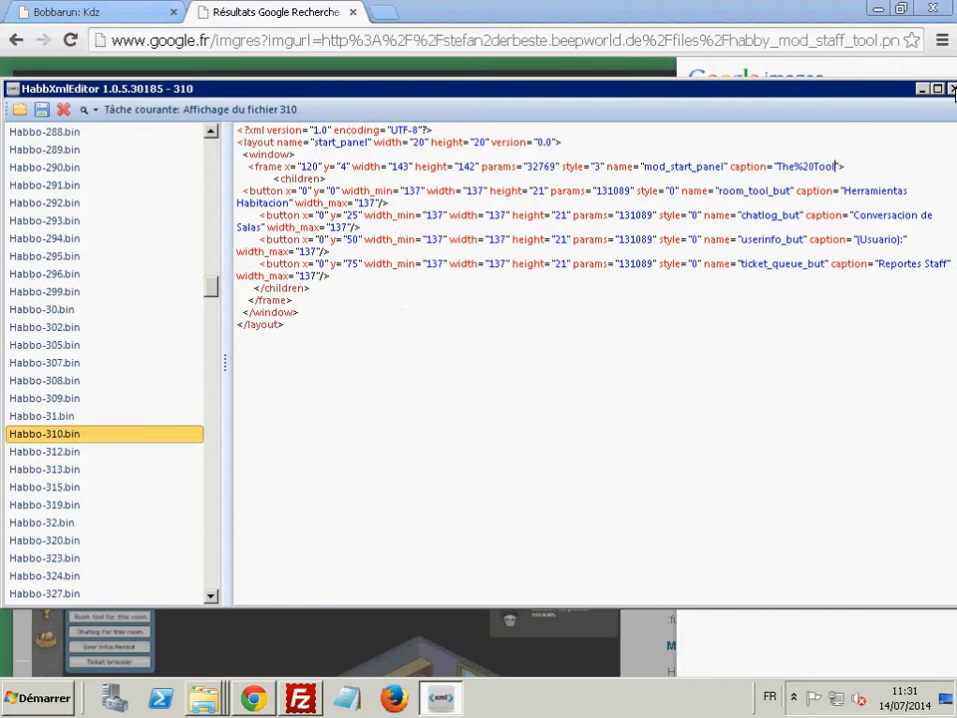
click(922, 89)
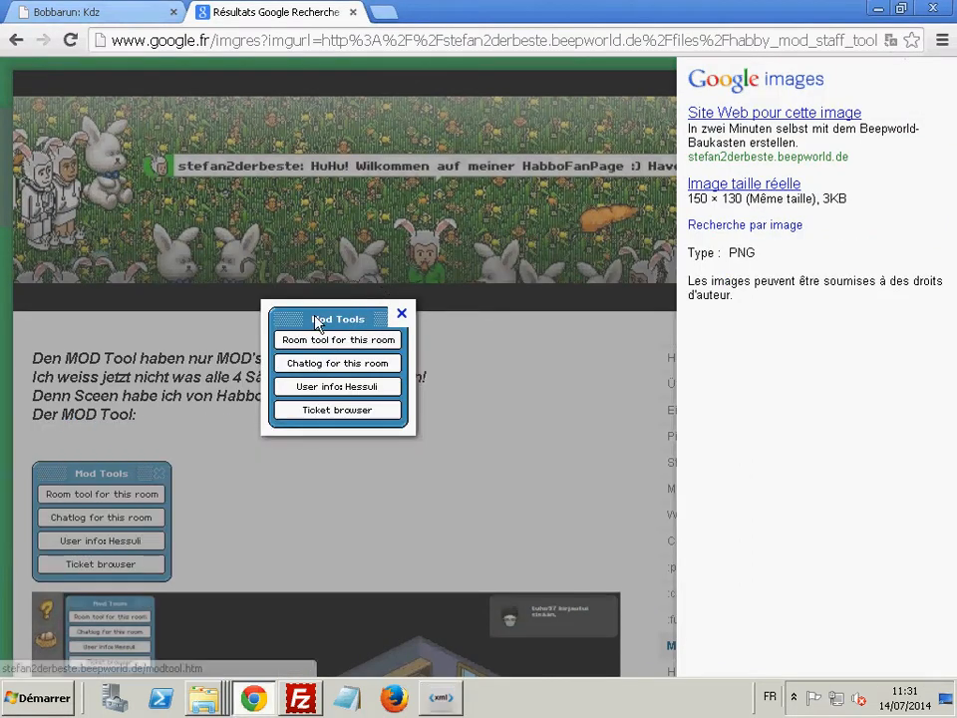
Return to HabbXmlEditor and replace the mod_start_panel frame's caption with "Tools de Bobbarun"
click(441, 699)
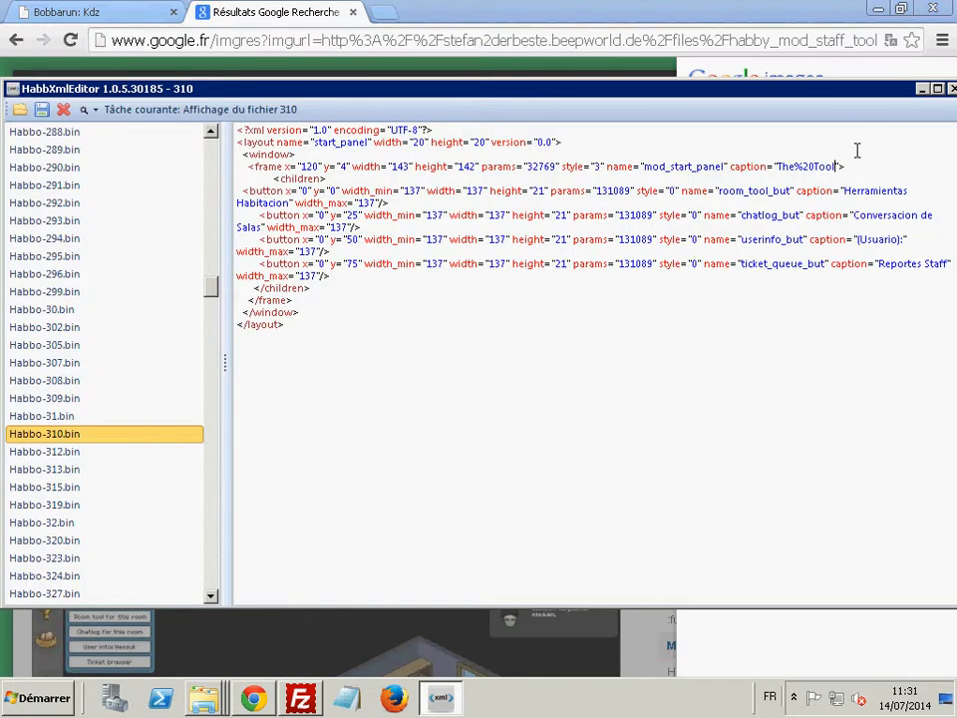
key(BackSpace)
key(BackSpace)
key(BackSpace)
key(BackSpace)
key(BackSpace)
key(BackSpace)
key(BackSpace)
key(BackSpace)
key(BackSpace)
key(BackSpace)
text(Tool)
text(s de Bobbarun)
Replace the mod_start_panel frame's caption with "Mod-tools"
key(BackSpace)
key(BackSpace)
key(BackSpace)
key(BackSpace)
key(BackSpace)
key(BackSpace)
key(BackSpace)
key(BackSpace)
key(BackSpace)
key(BackSpace)
key(BackSpace)
key(BackSpace)
key(BackSpace)
key(BackSpace)
key(BackSpace)
key(BackSpace)
text(Mo)
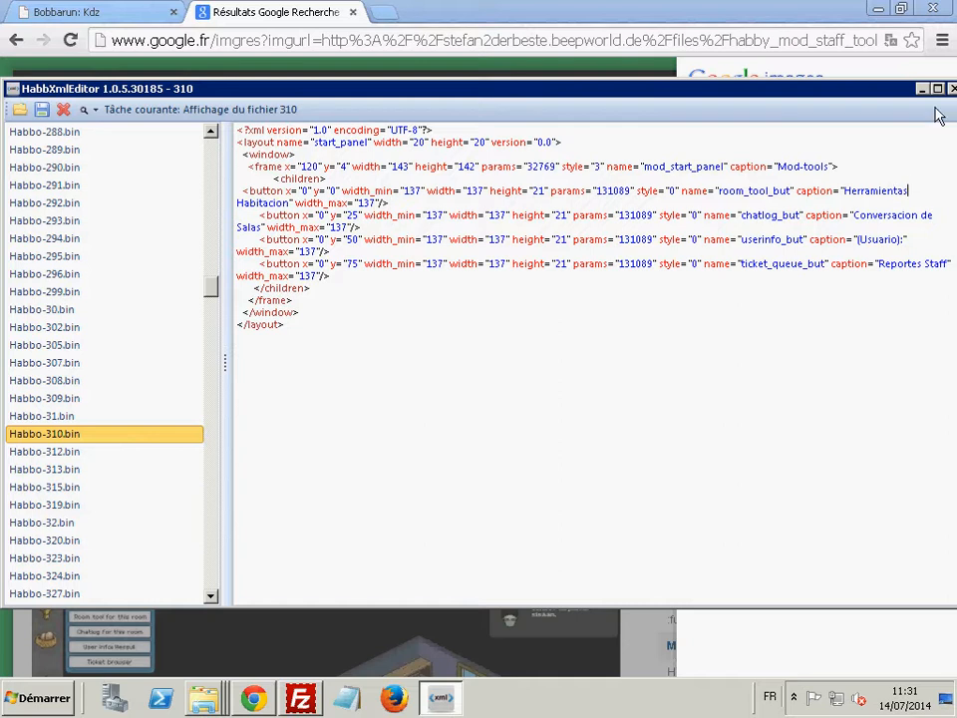
Check the button names in the Mod Tools picture behind the editor and replace the room_tool_but caption with "room tools for this room"
drag(904, 90, 942, 315)
drag(497, 314, 506, 392)
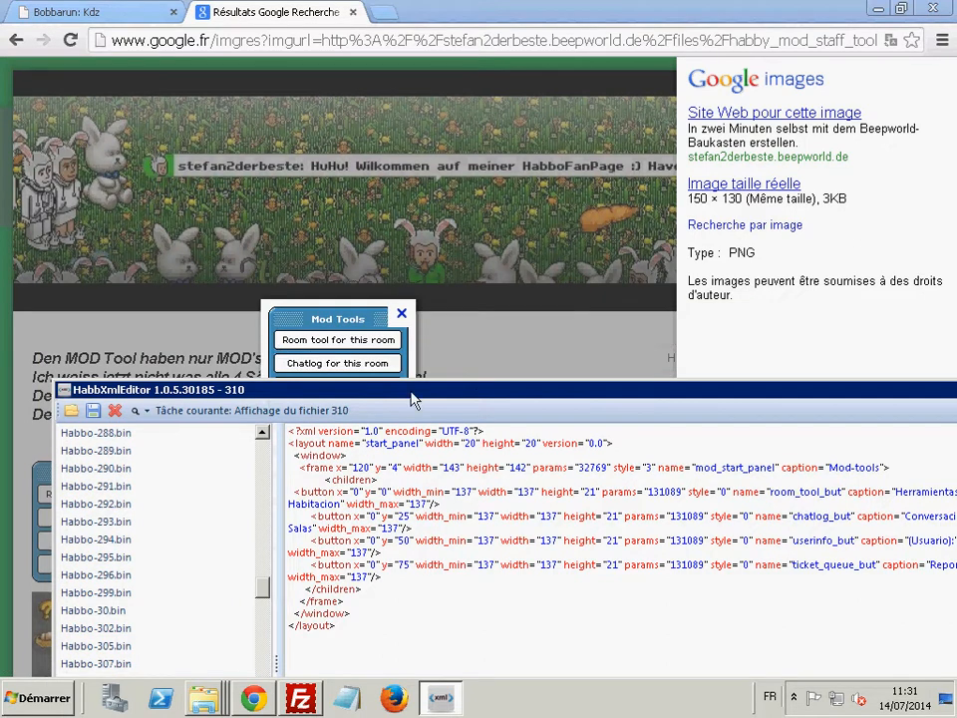
drag(396, 389, 368, 222)
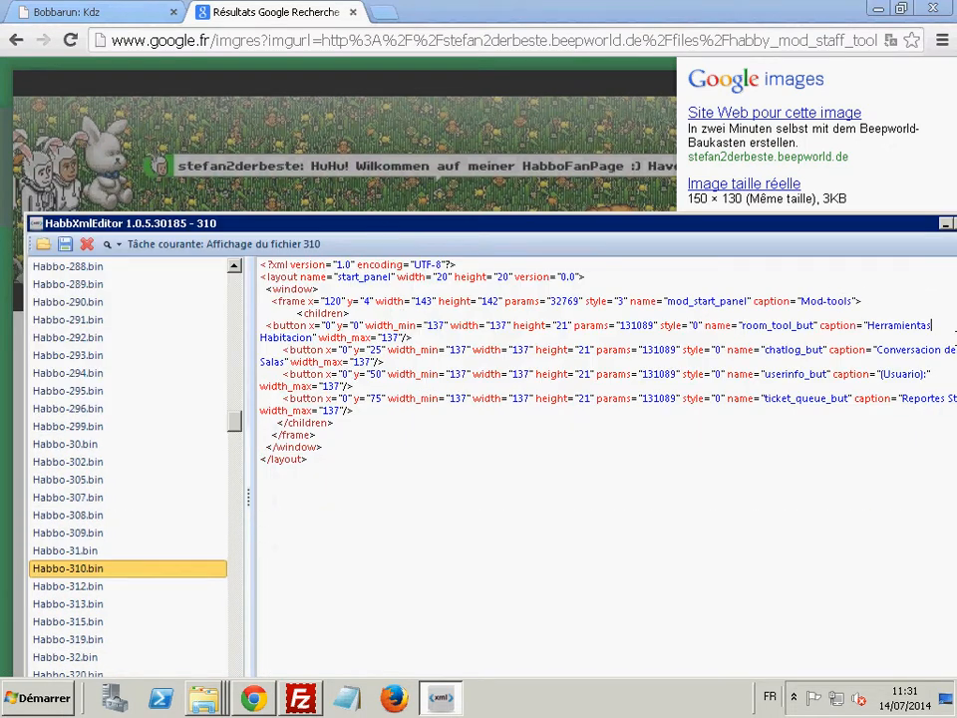
drag(936, 326, 875, 321)
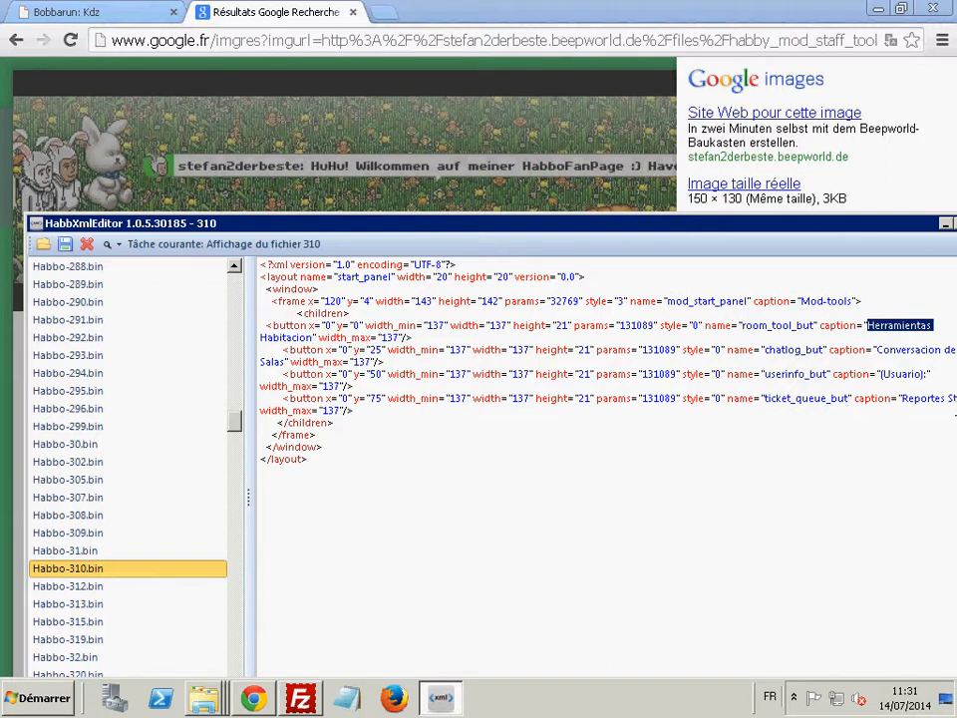
key(BackSpace)
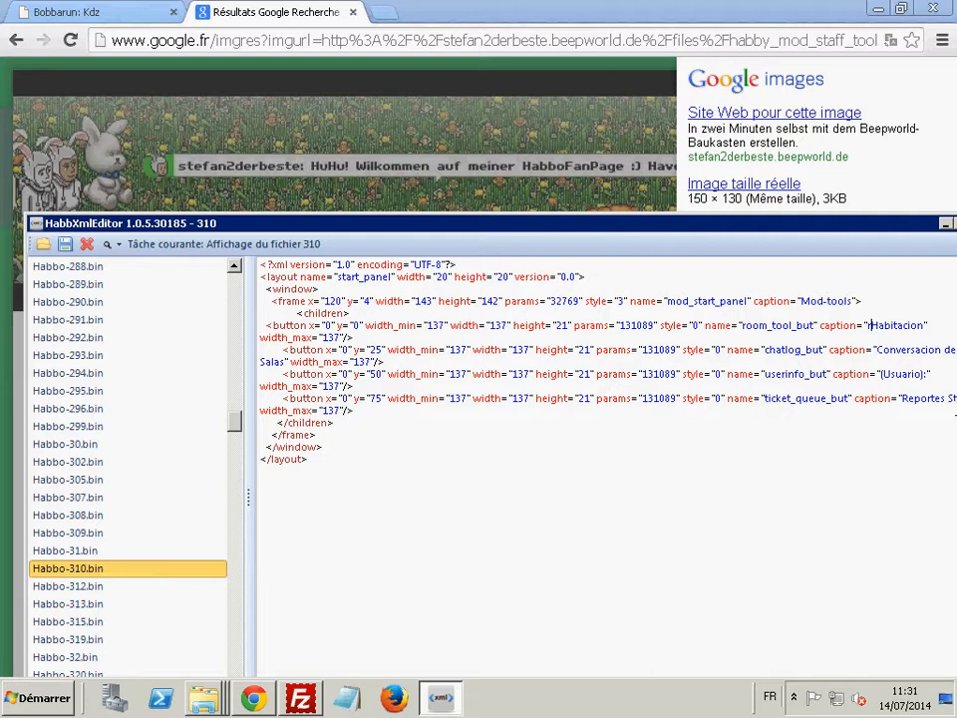
click(925, 323)
key(BackSpace)
key(BackSpace)
key(BackSpace)
key(BackSpace)
key(BackSpace)
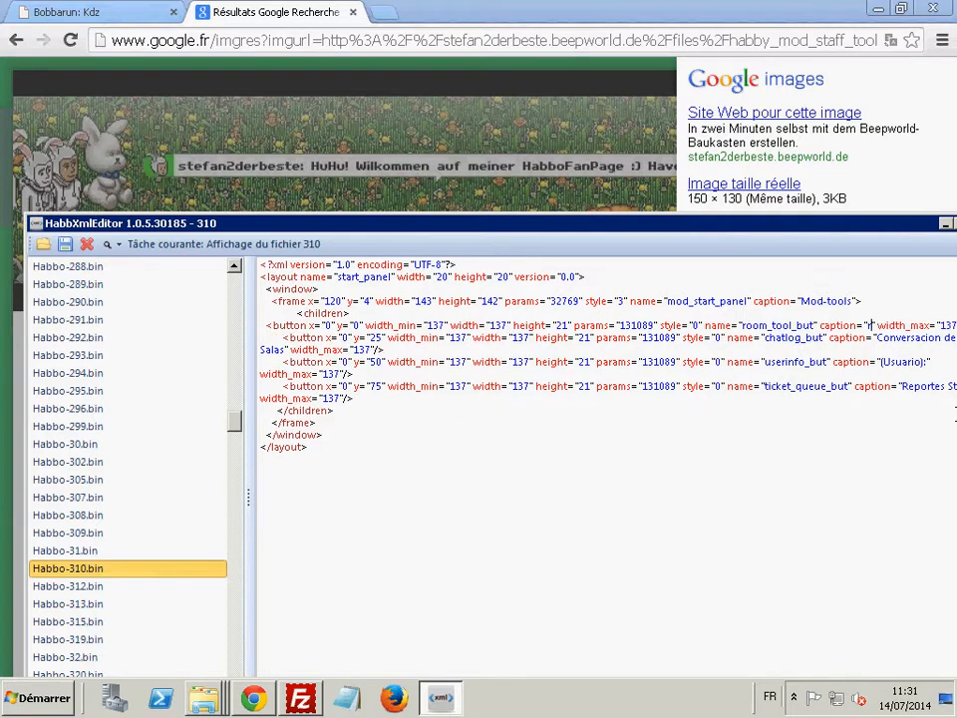
text(roo)
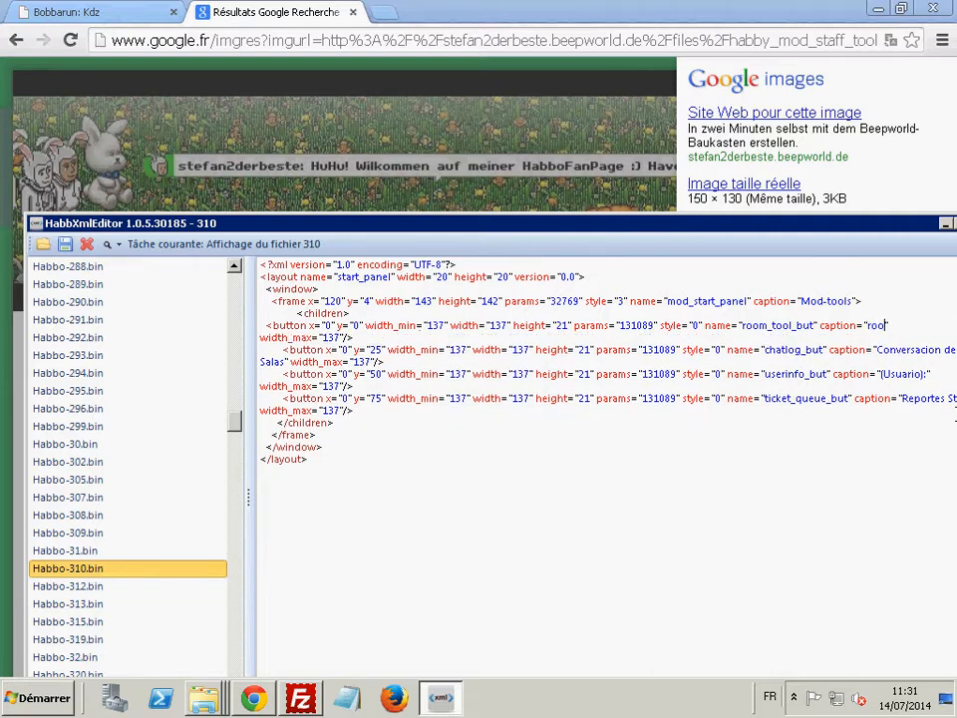
text(m tools for this room)
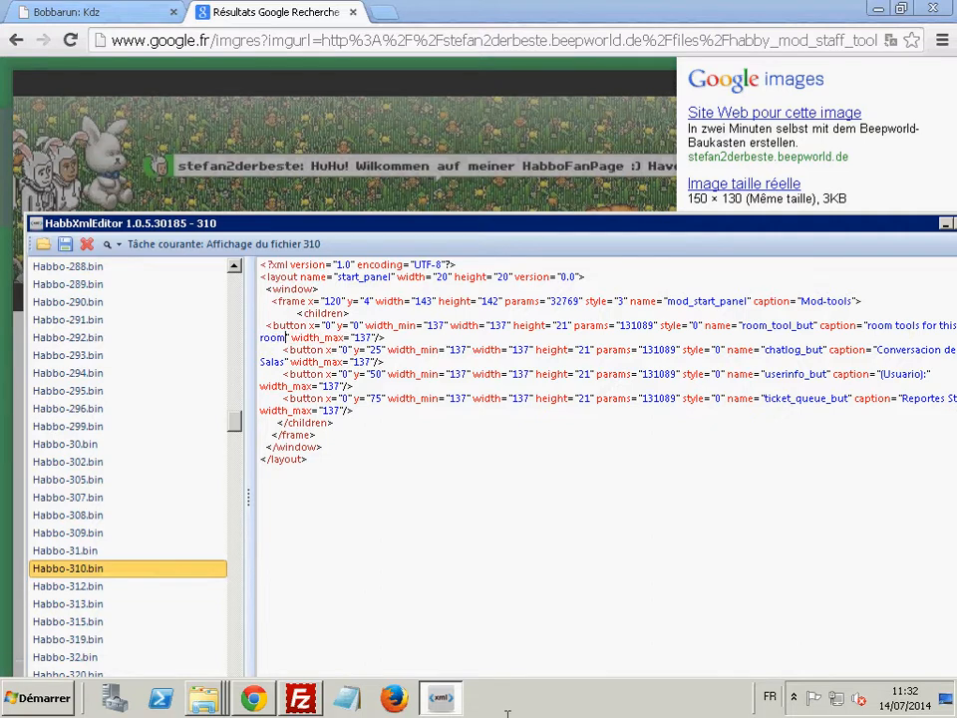
Move the editor window so the full code lines show and replace the chatlog_but caption with "Chatlogue for this room"
drag(877, 223, 706, 173)
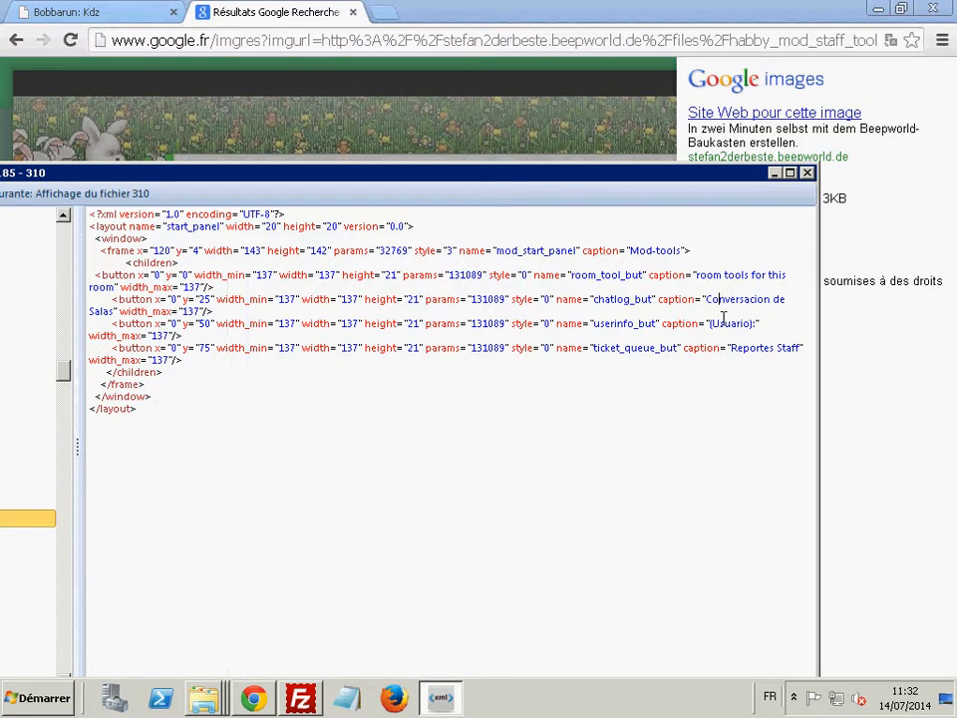
click(110, 311)
key(BackSpace)
key(BackSpace)
key(BackSpace)
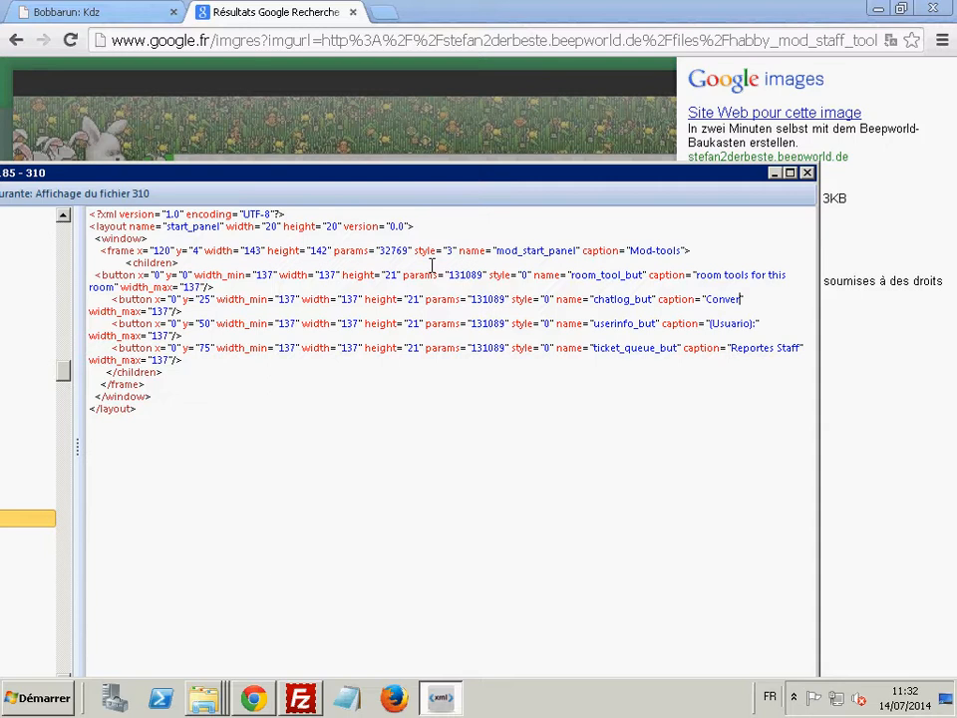
key(BackSpace)
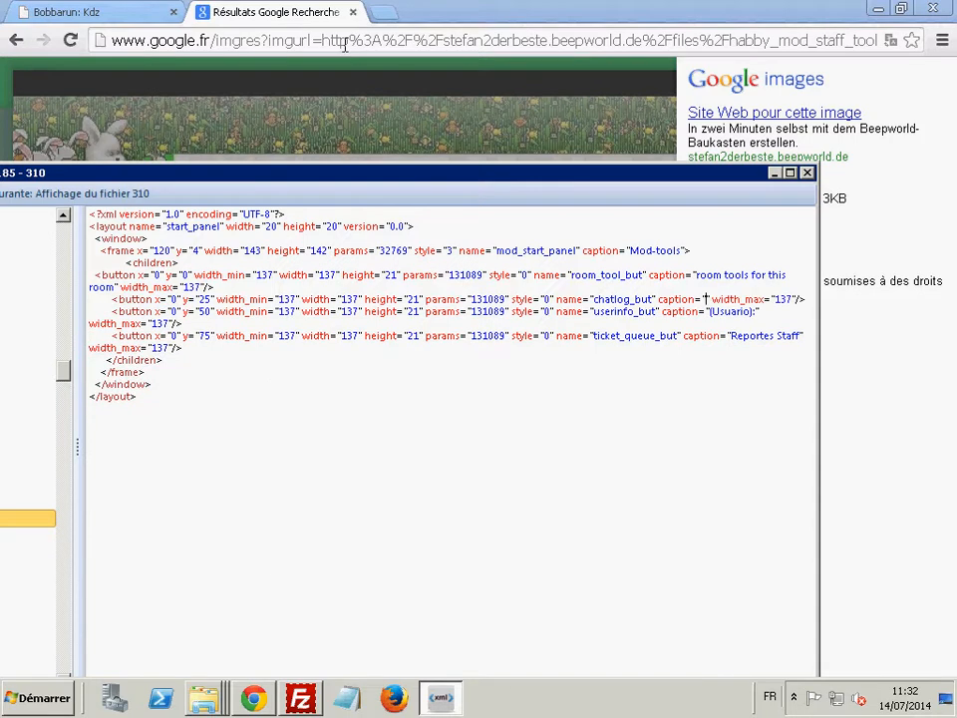
text(Chatlogue)
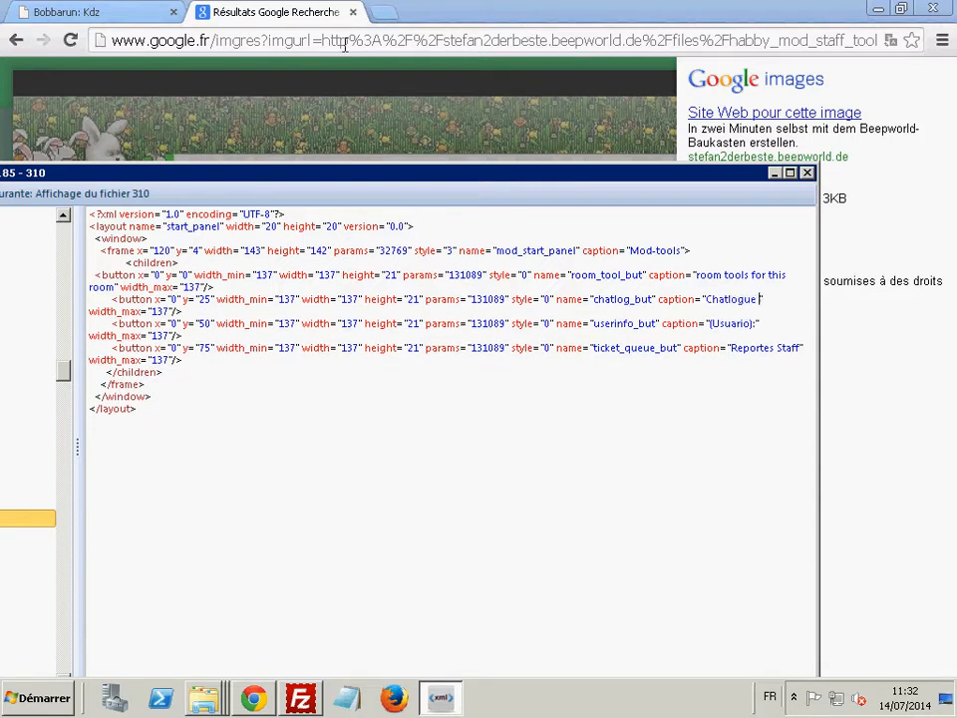
text( for this room)
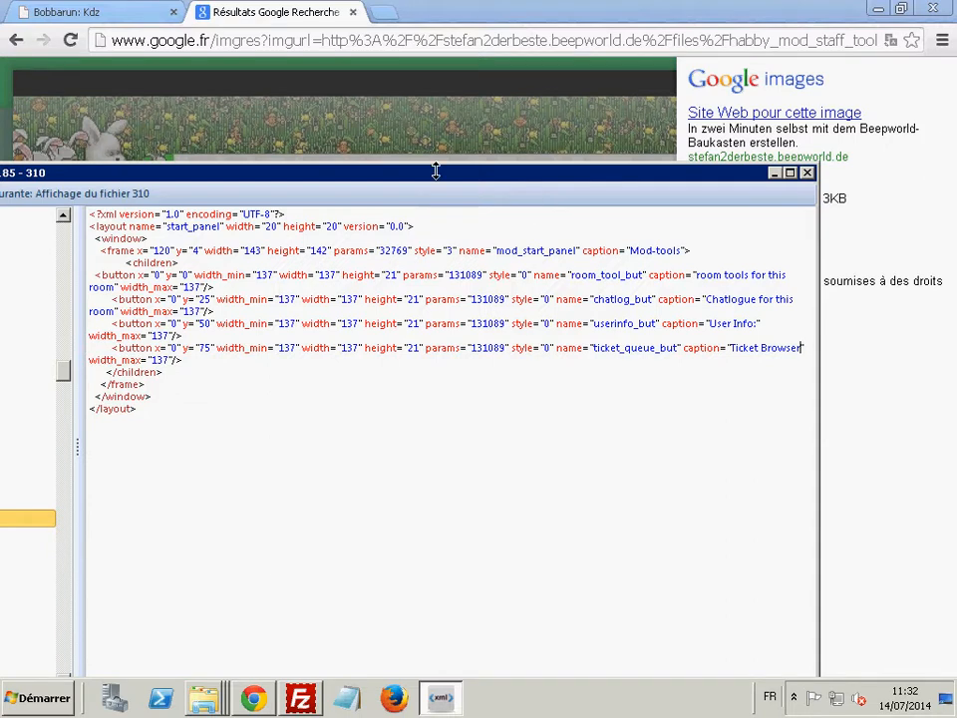
Maximize the editor, set the ticket_queue_but caption to "Tickets browser" and go to the end of the extracted file list
drag(430, 175, 917, 371)
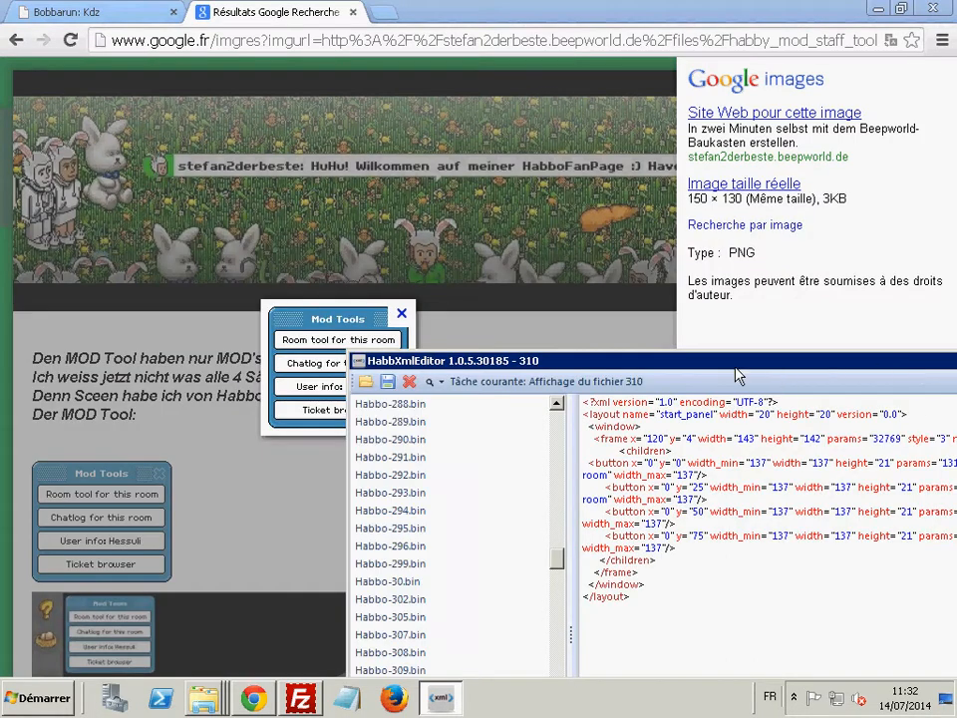
drag(736, 368, 388, 286)
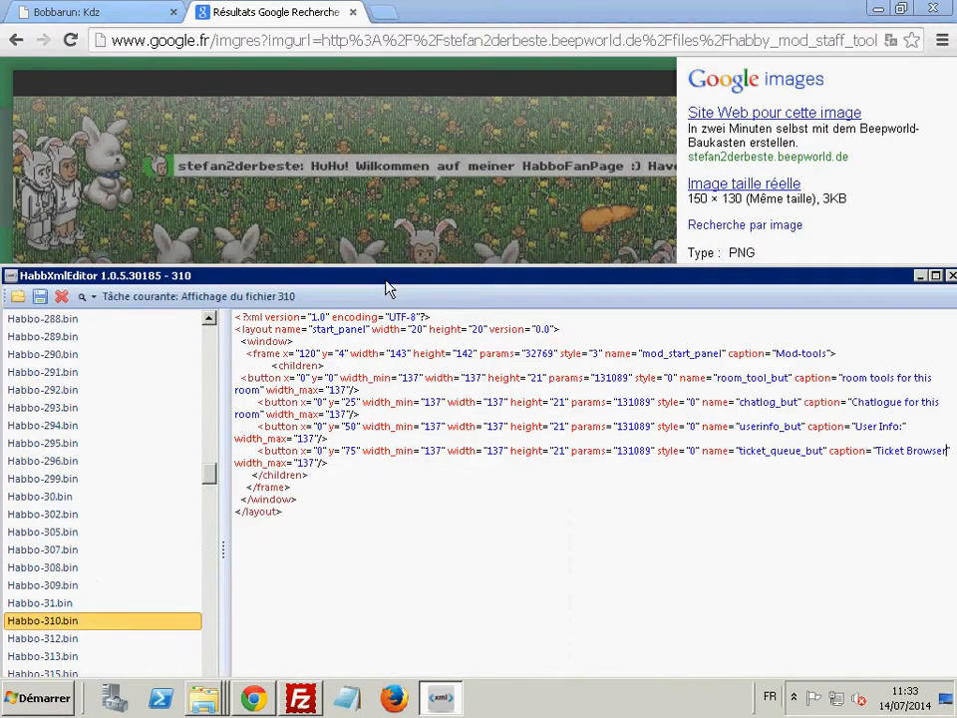
click(935, 275)
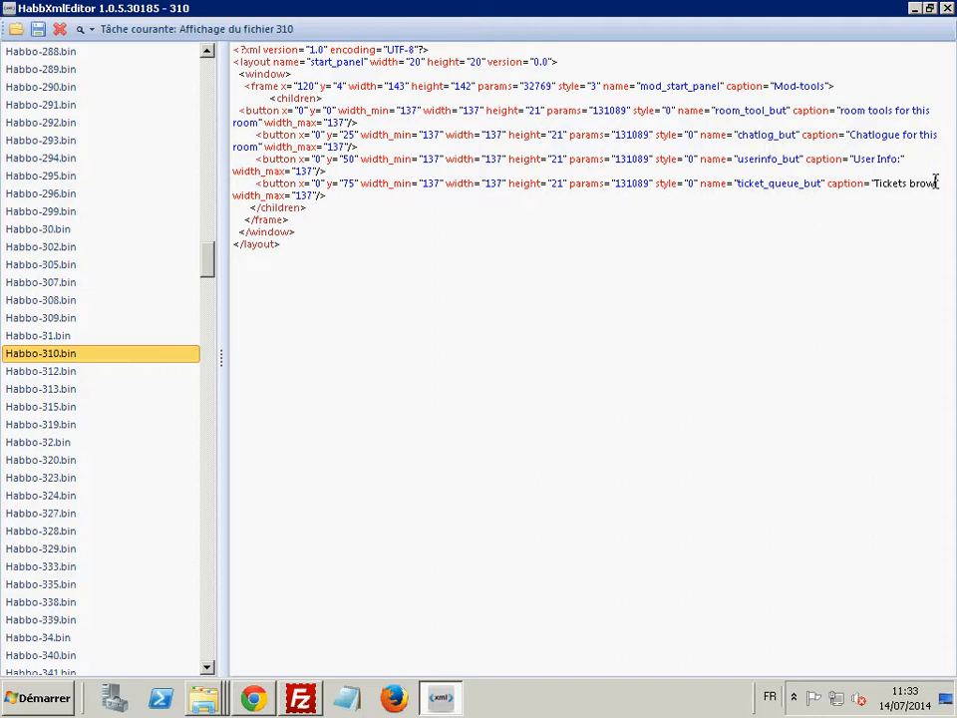
text(r)
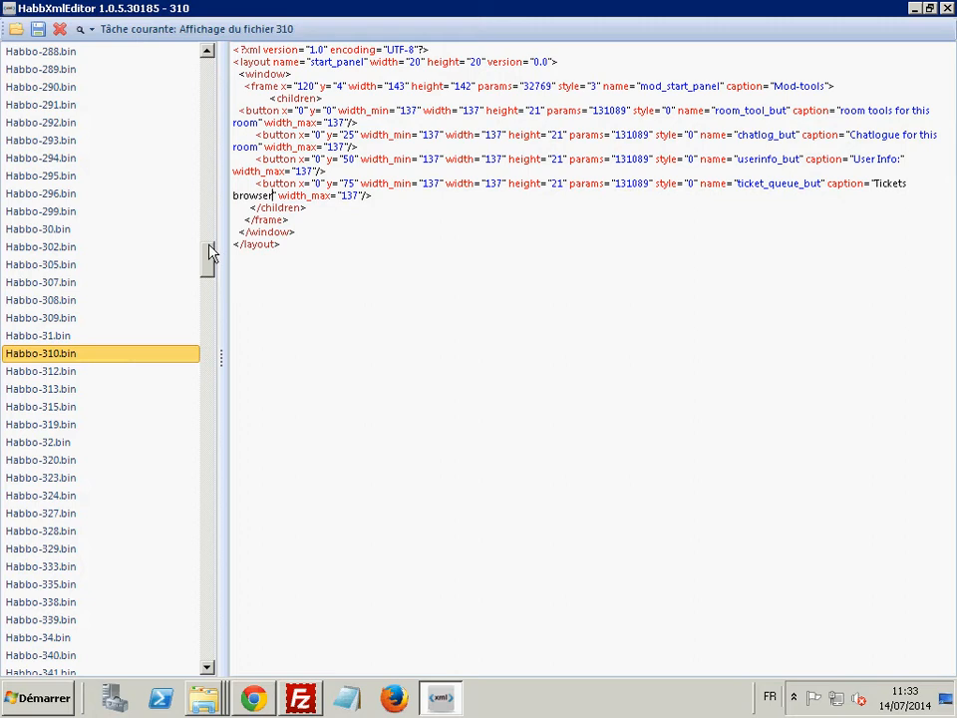
drag(211, 254, 206, 664)
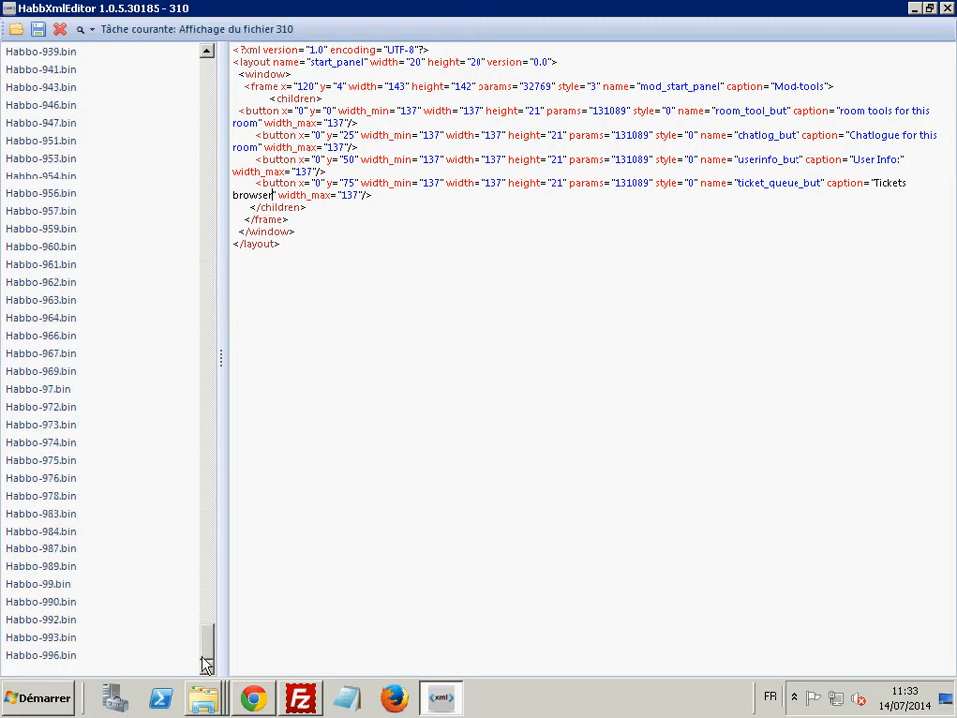
Look through the code of Habbo-993.bin and Habbo-992.bin, ending at the button_list container in Habbo-993.bin
click(62, 638)
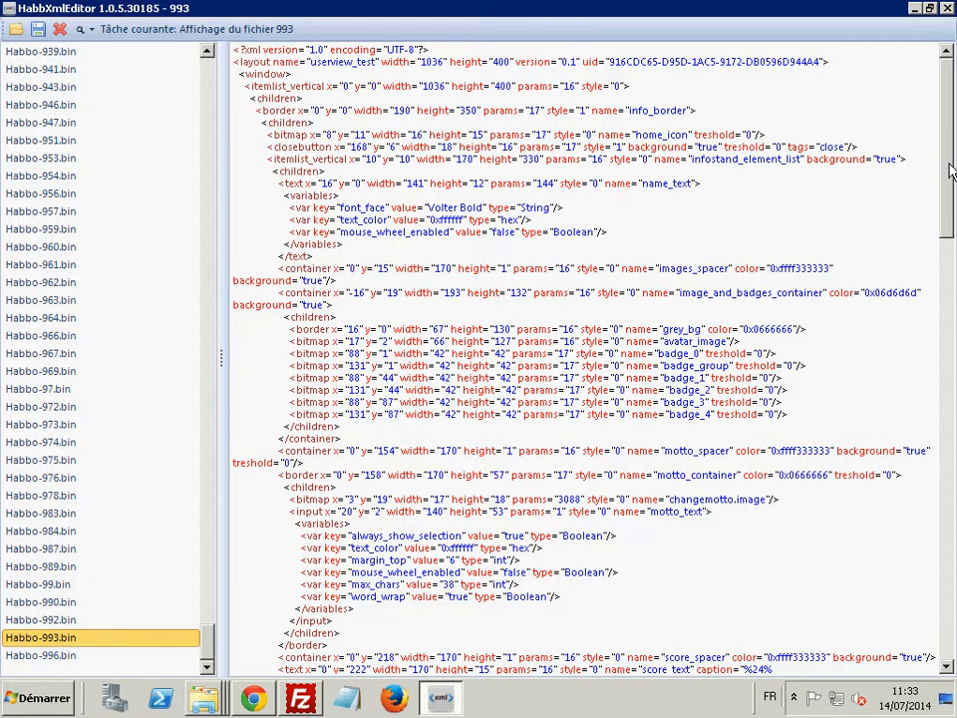
click(30, 620)
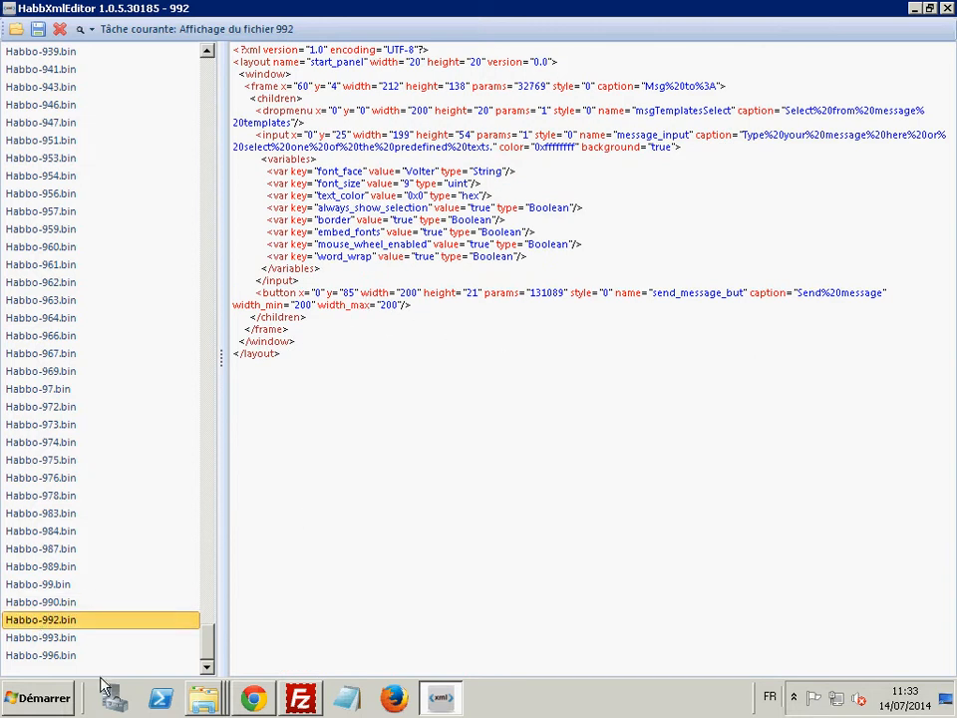
click(45, 637)
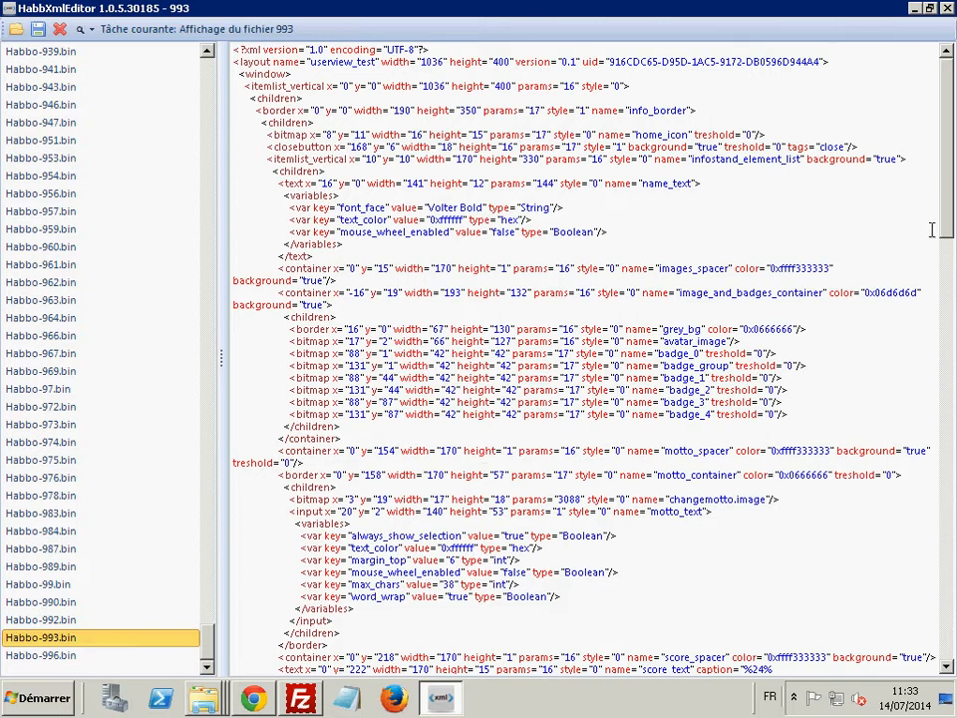
drag(943, 221, 918, 469)
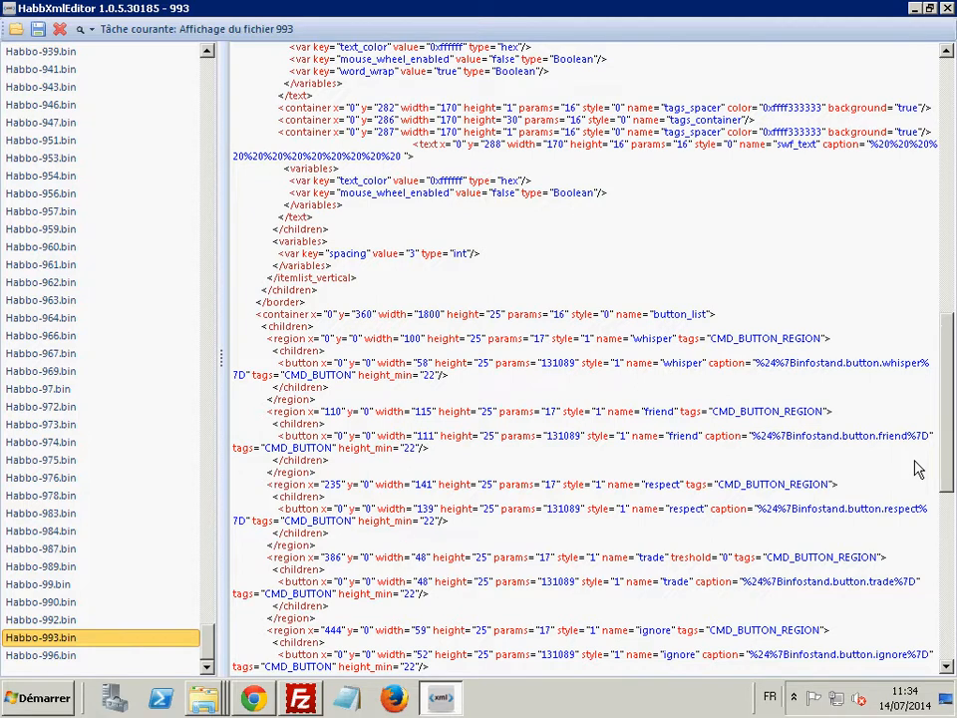
Start opening another SWF file and look through the desktop's folders and SWF files for it
click(16, 28)
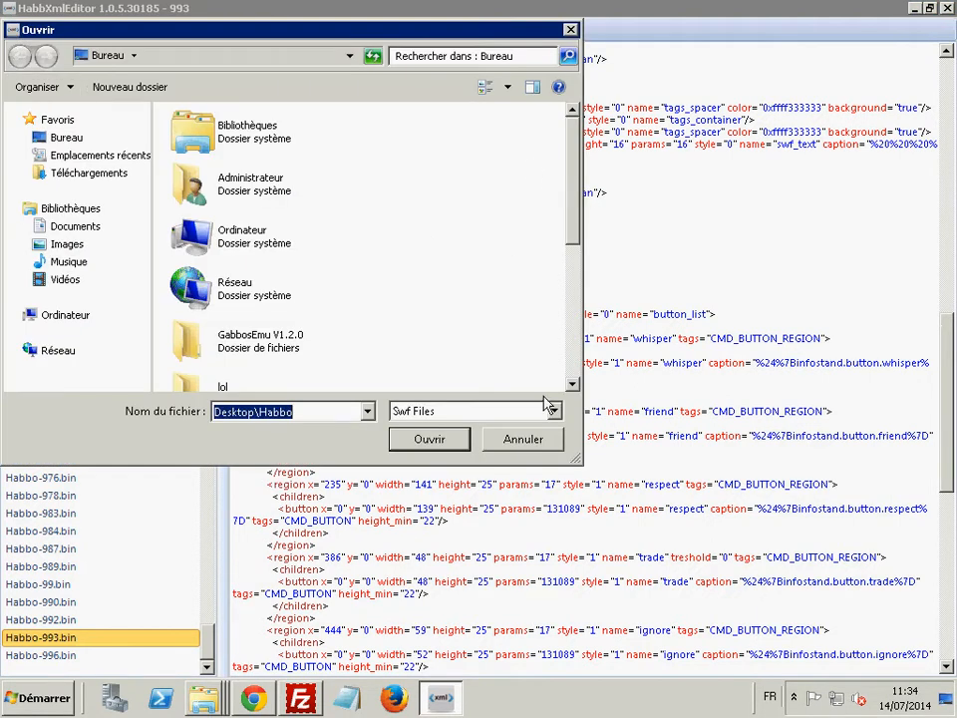
text(bol)
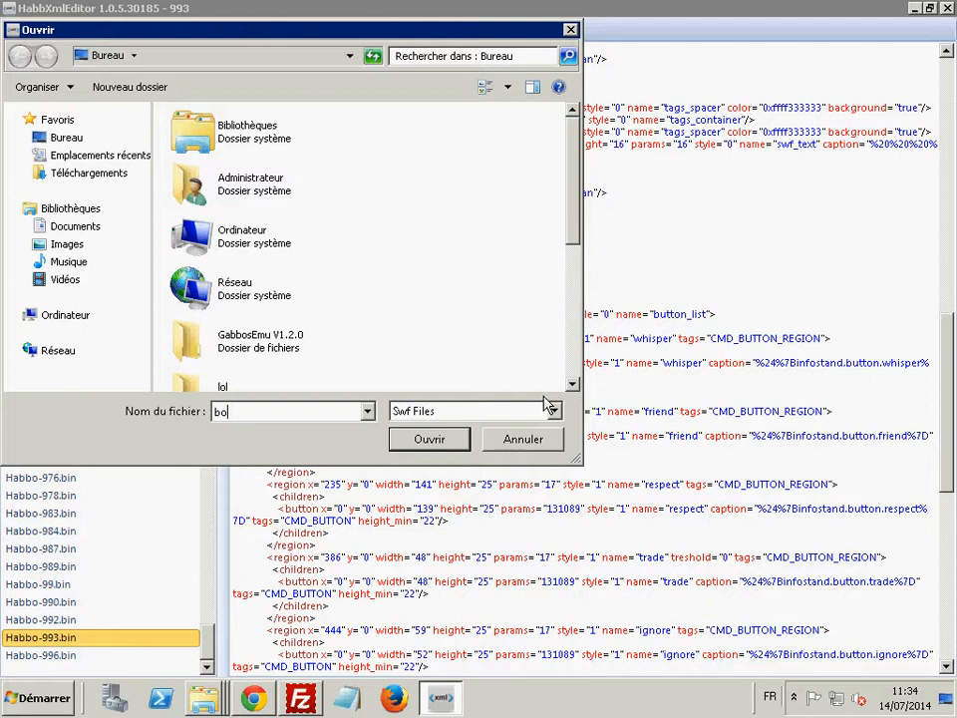
key(BackSpace)
text(a)
key(BackSpace)
key(BackSpace)
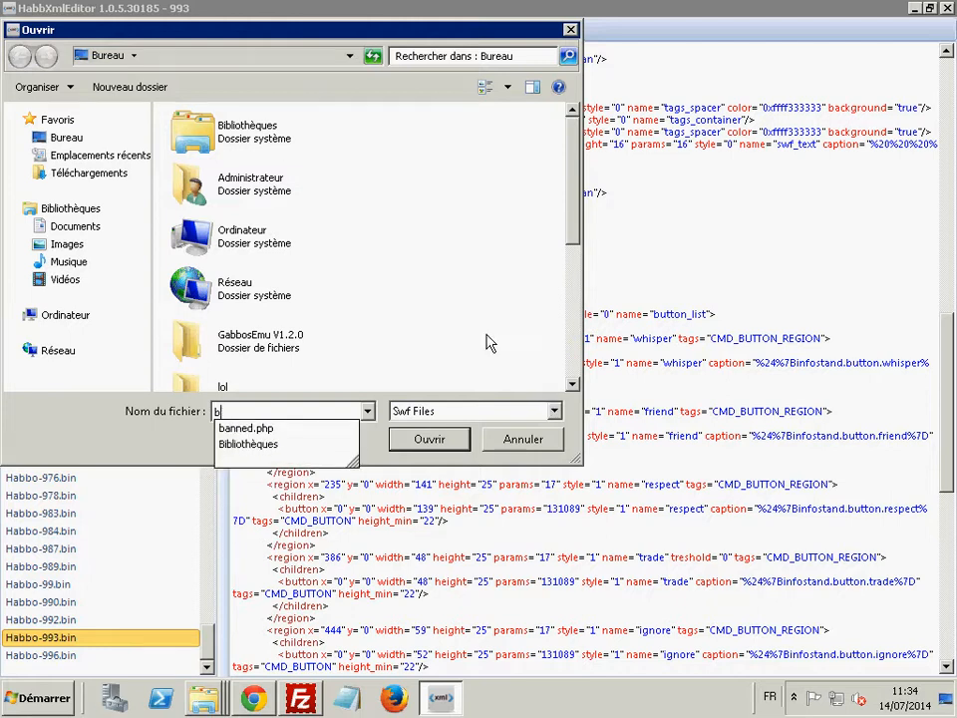
mouse_move(572, 222)
mouse_down()
mouse_move(581, 235)
mouse_move(564, 335)
mouse_move(552, 355)
mouse_move(555, 386)
mouse_up()
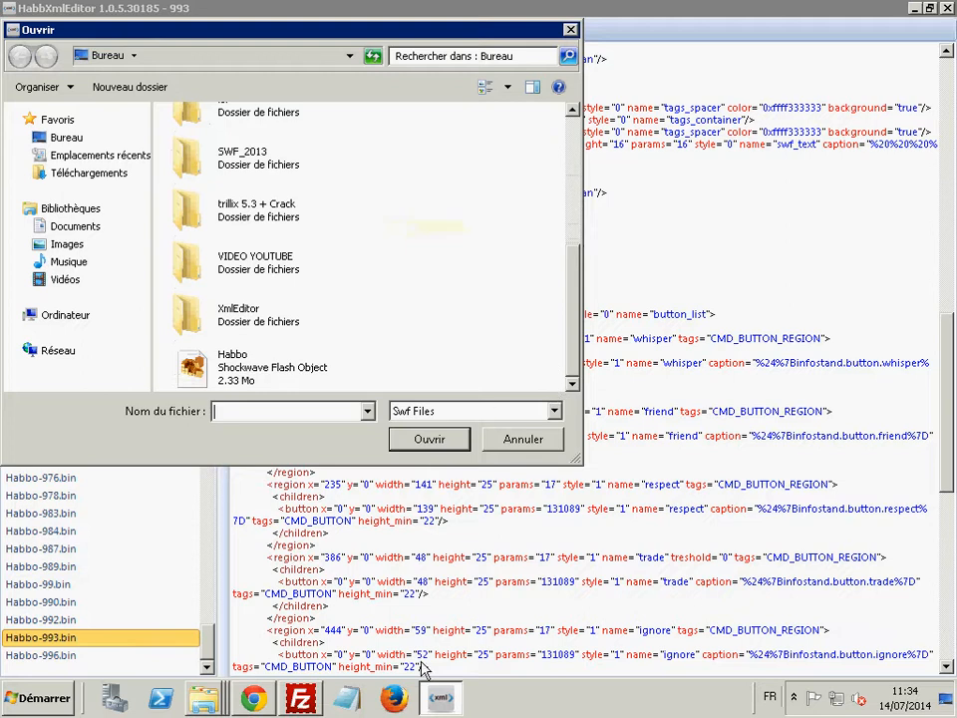
Switch to FileZilla and download BabboLow.swf from the remote R64 folder to the desktop
click(302, 697)
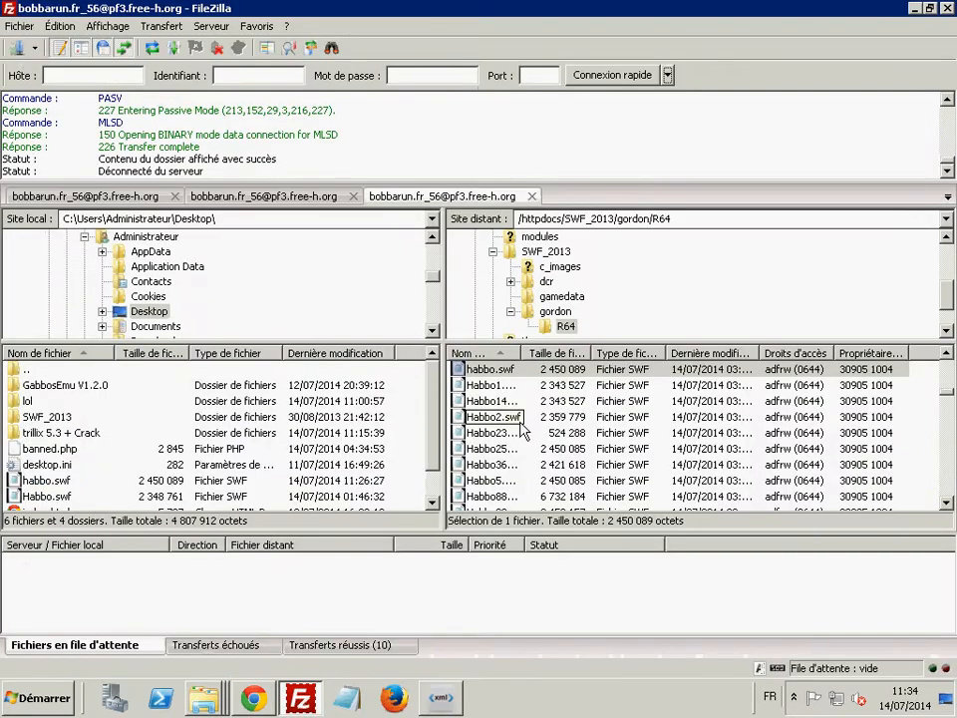
mouse_move(946, 387)
mouse_down()
mouse_move(948, 414)
mouse_move(948, 366)
mouse_up()
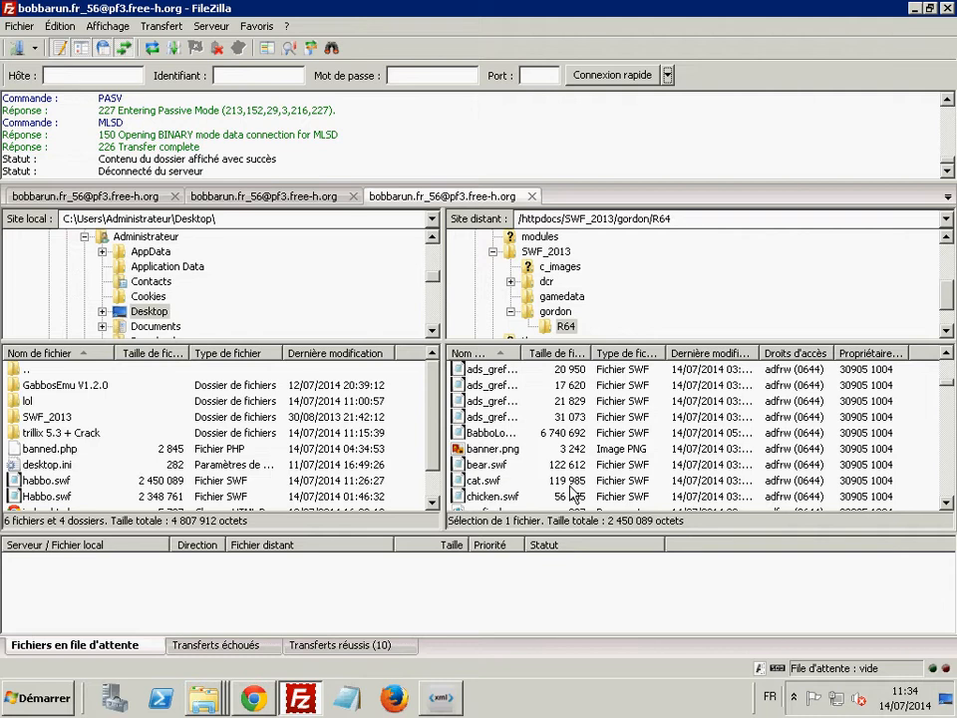
right_click(507, 433)
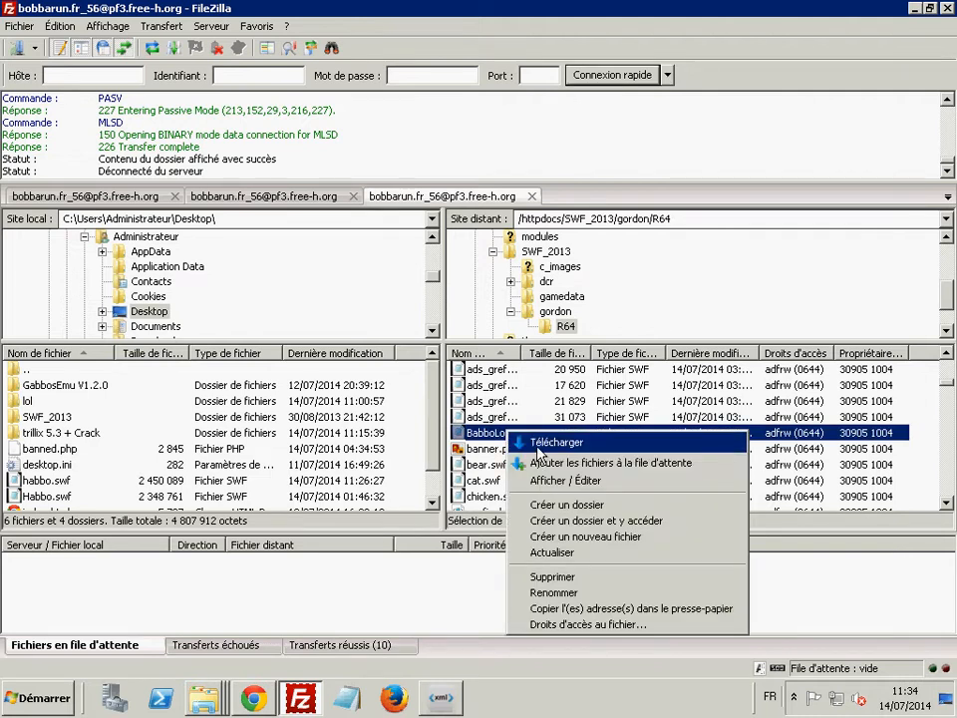
click(538, 442)
Return to HabbXmlEditor, open the BabboLow SWF from the desktop and display its BabboLow-310.bin file
click(439, 700)
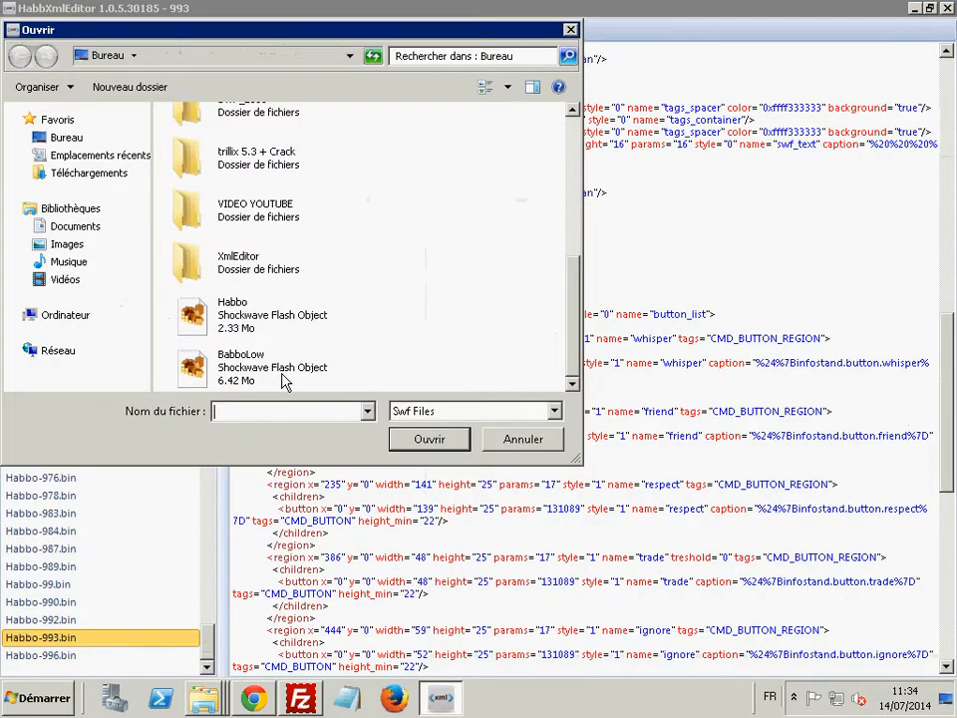
click(283, 377)
click(424, 439)
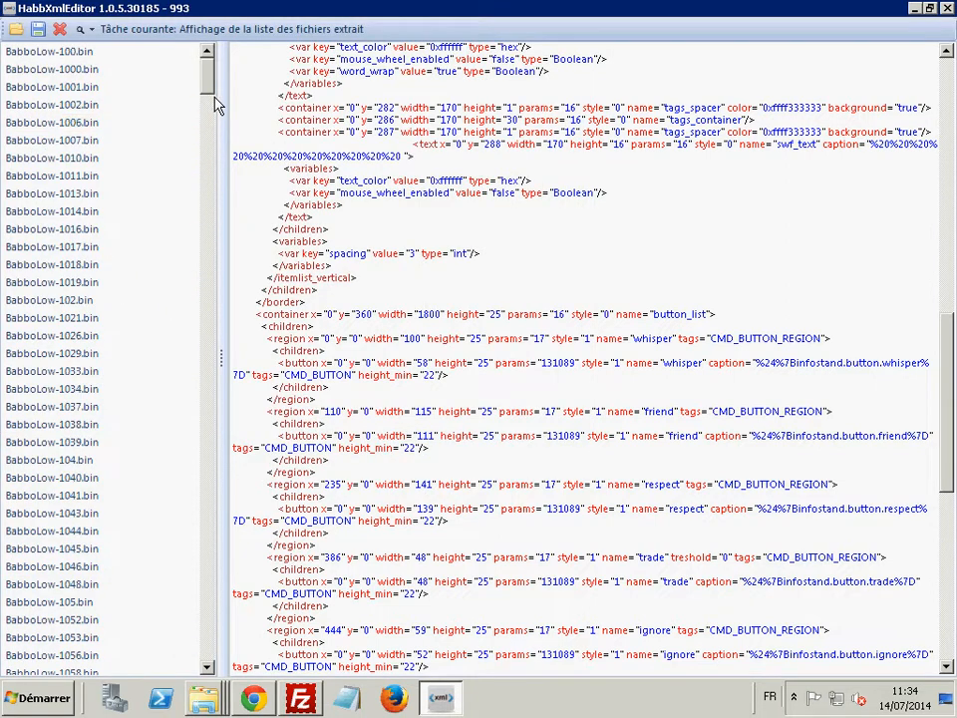
drag(209, 83, 209, 262)
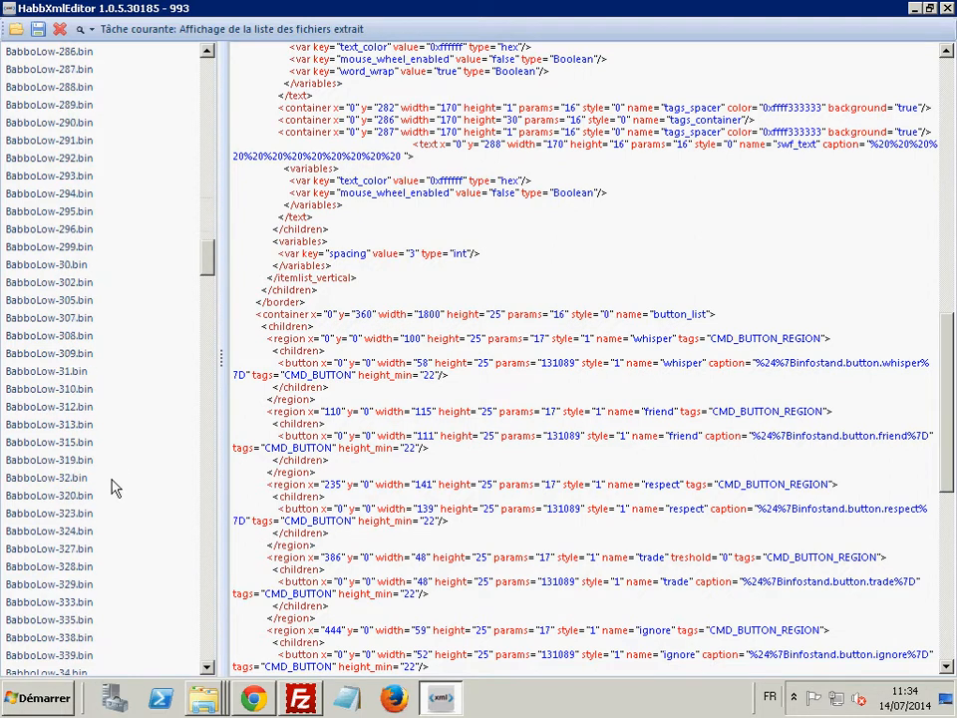
click(84, 390)
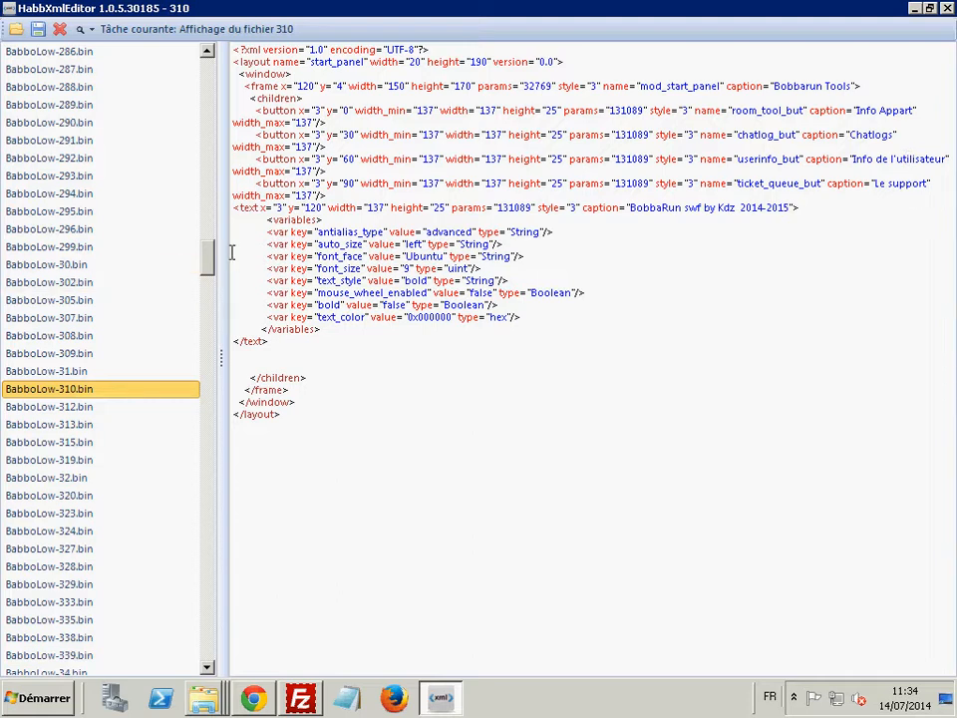
Display BabboLow-993.bin and read through its infostand code as far as the swf_text element
drag(211, 257, 171, 665)
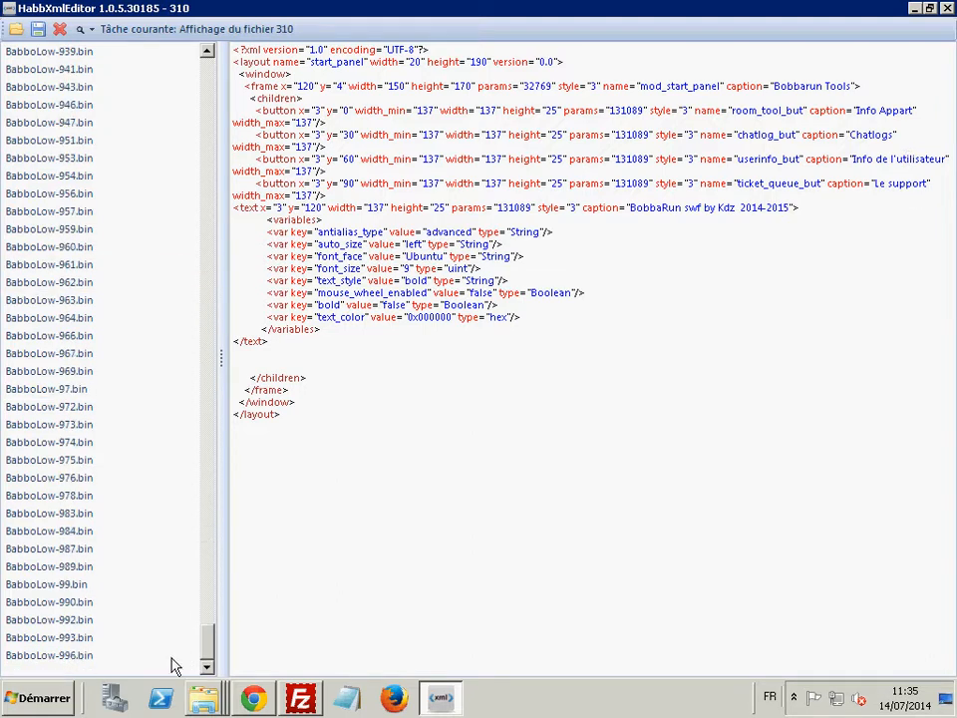
click(74, 643)
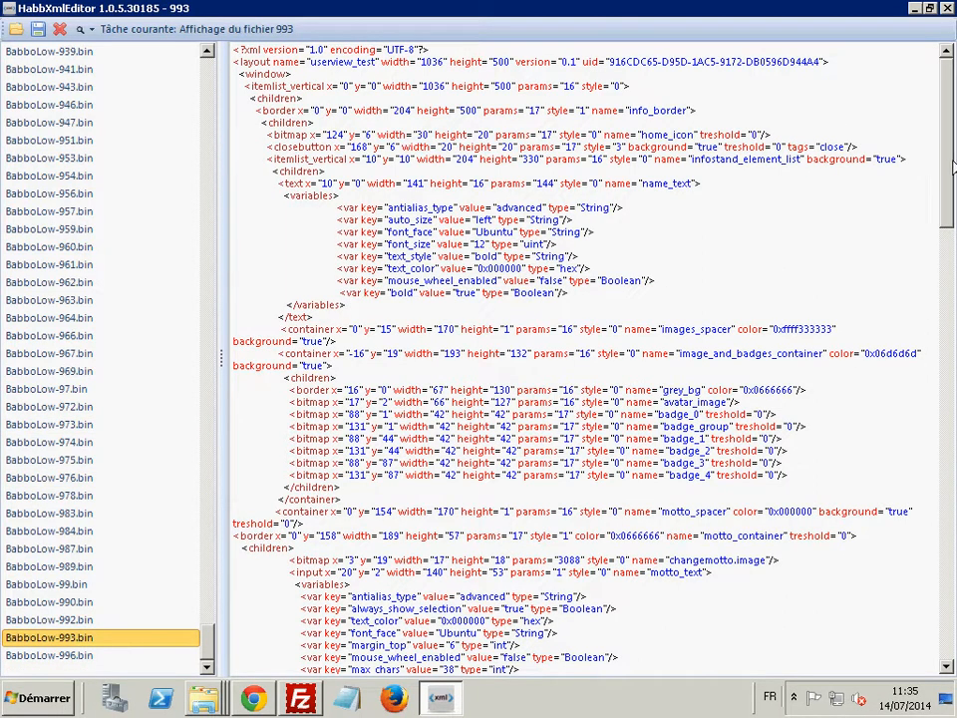
drag(949, 162, 954, 130)
scroll(948, 668, down, 3)
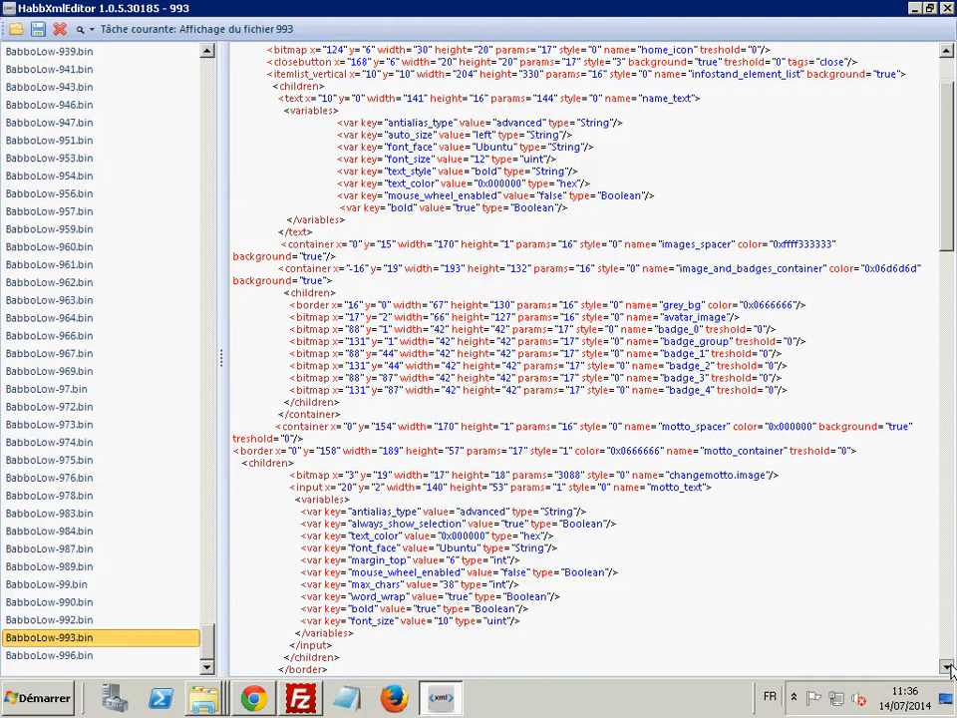
scroll(948, 668, down, 4)
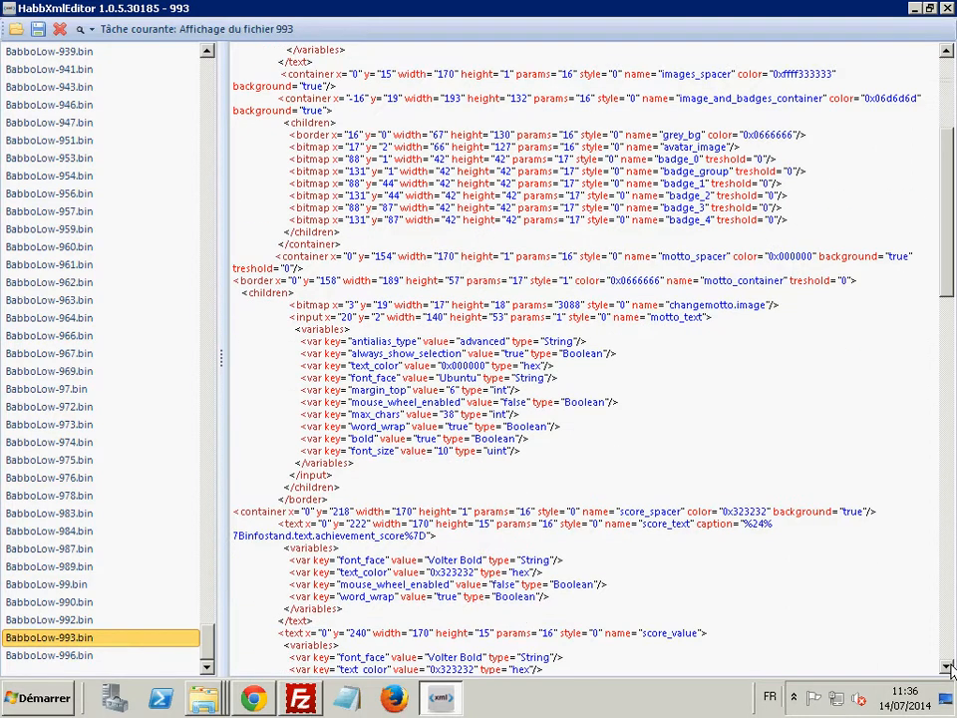
scroll(948, 667, down, 2)
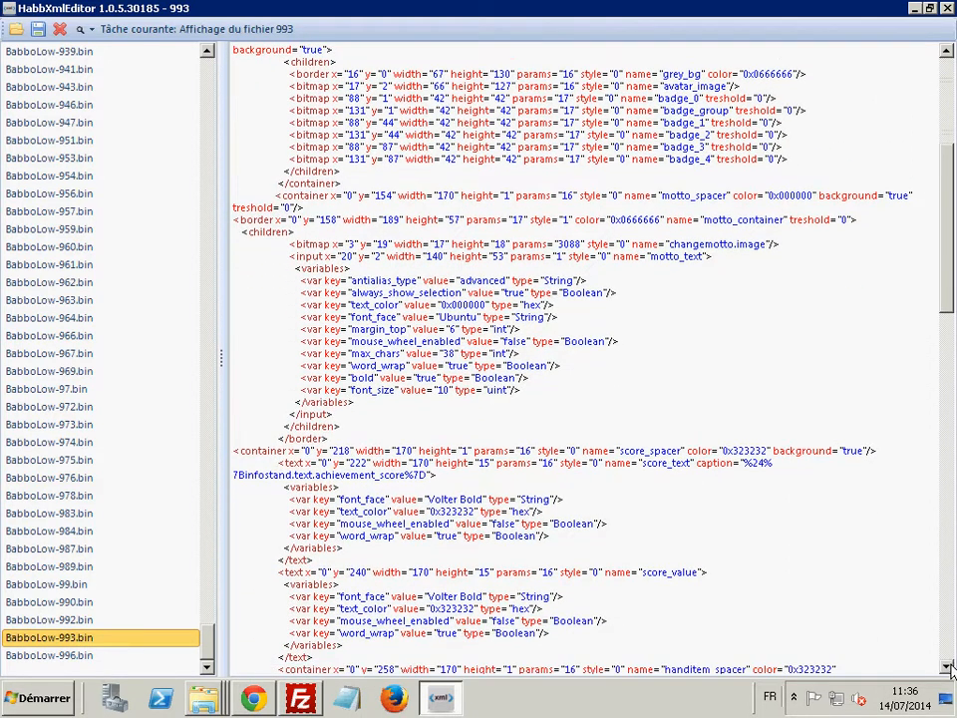
scroll(948, 668, down, 10)
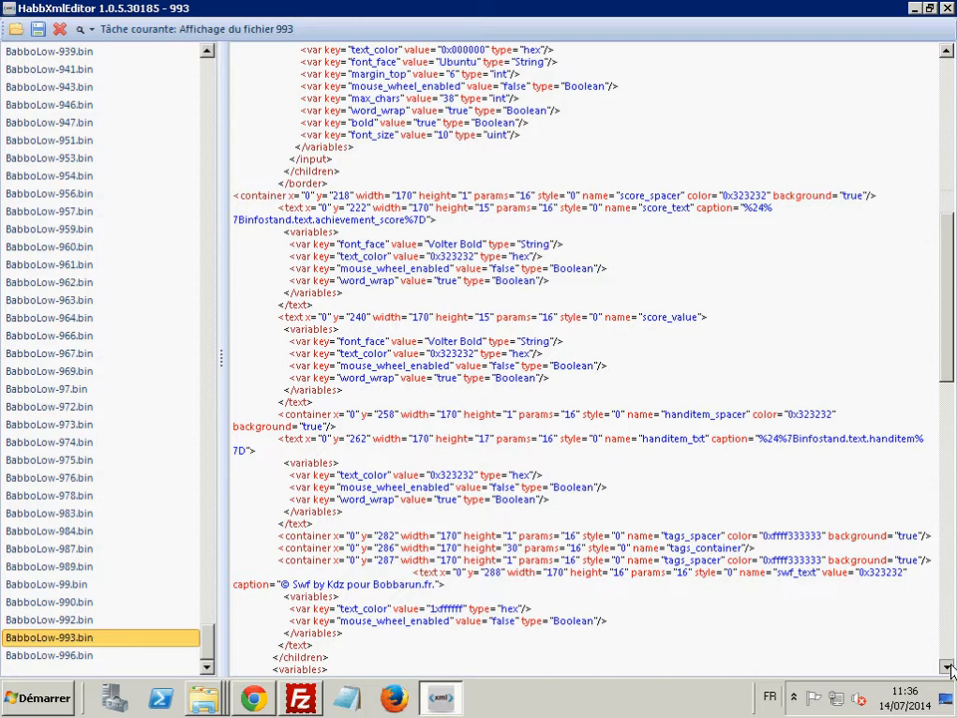
Search the current file for the SWF author's nickname
click(88, 29)
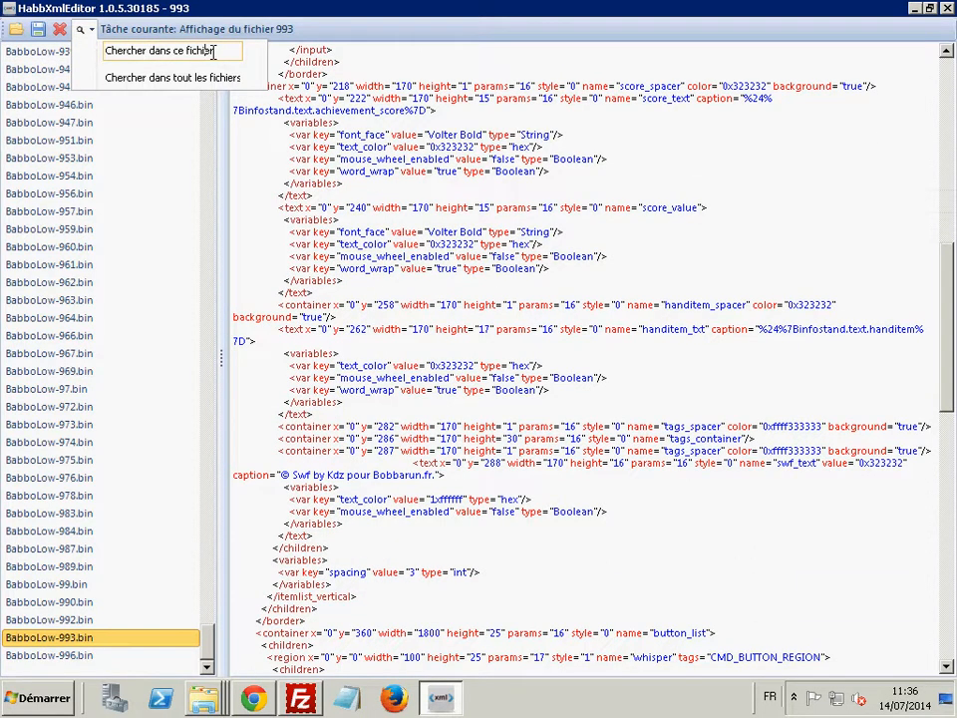
click(162, 50)
click(68, 116)
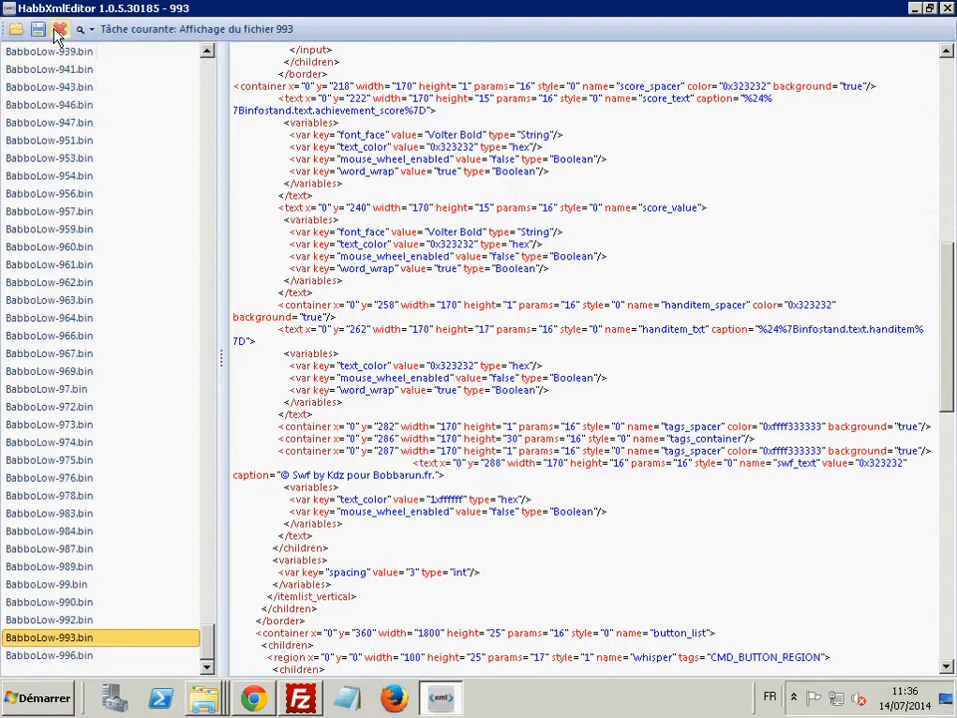
click(90, 27)
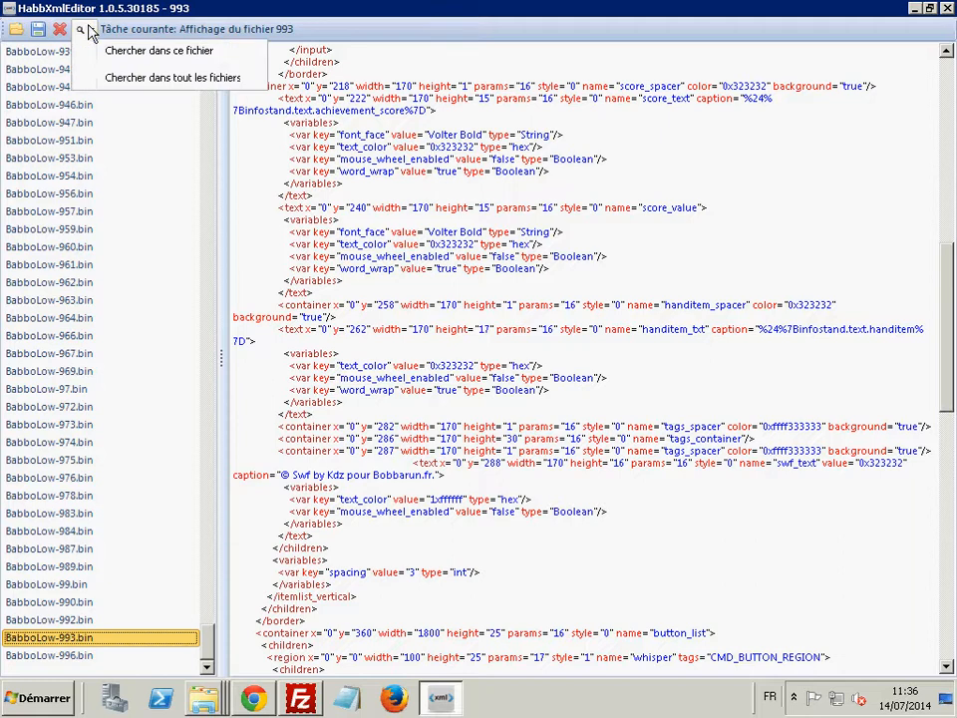
click(200, 49)
key(BackSpace)
key(BackSpace)
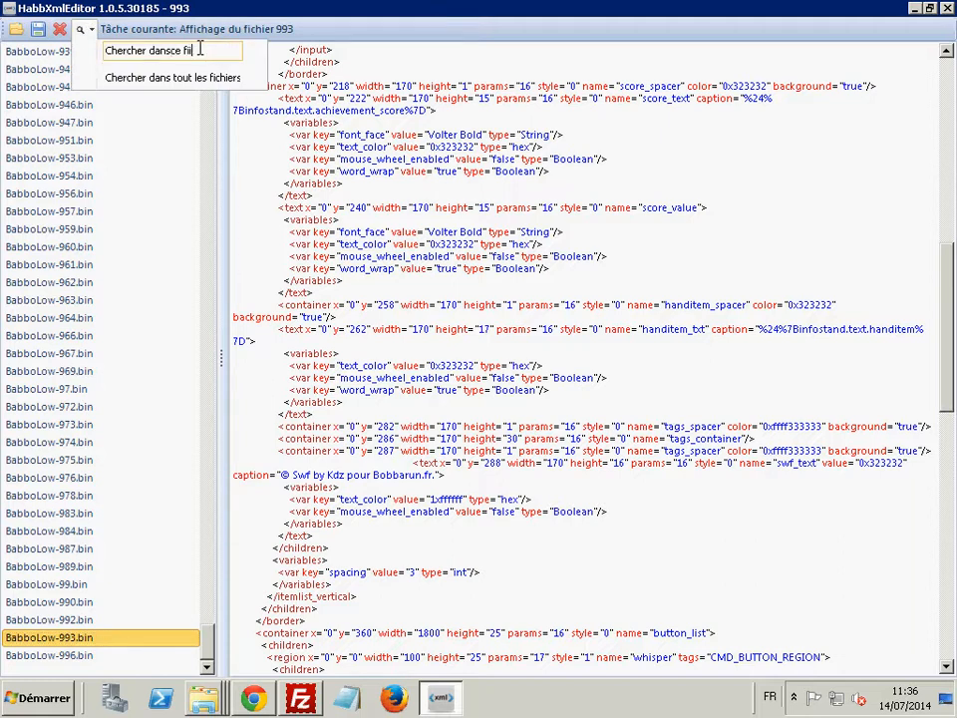
key(BackSpace)
key(BackSpace)
key(BackSpace)
key(BackSpace)
key(BackSpace)
key(BackSpace)
key(BackSpace)
key(BackSpace)
key(BackSpace)
key(BackSpace)
key(BackSpace)
key(BackSpace)
key(BackSpace)
key(BackSpace)
key(BackSpace)
key(BackSpace)
key(BackSpace)
key(BackSpace)
key(BackSpace)
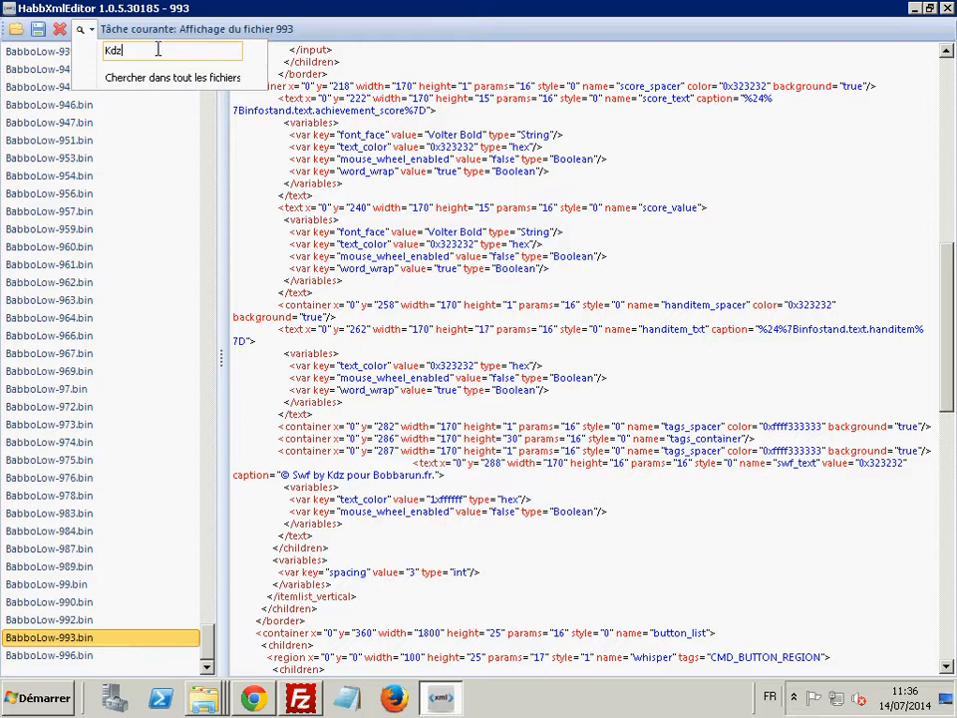
key(Return)
click(513, 108)
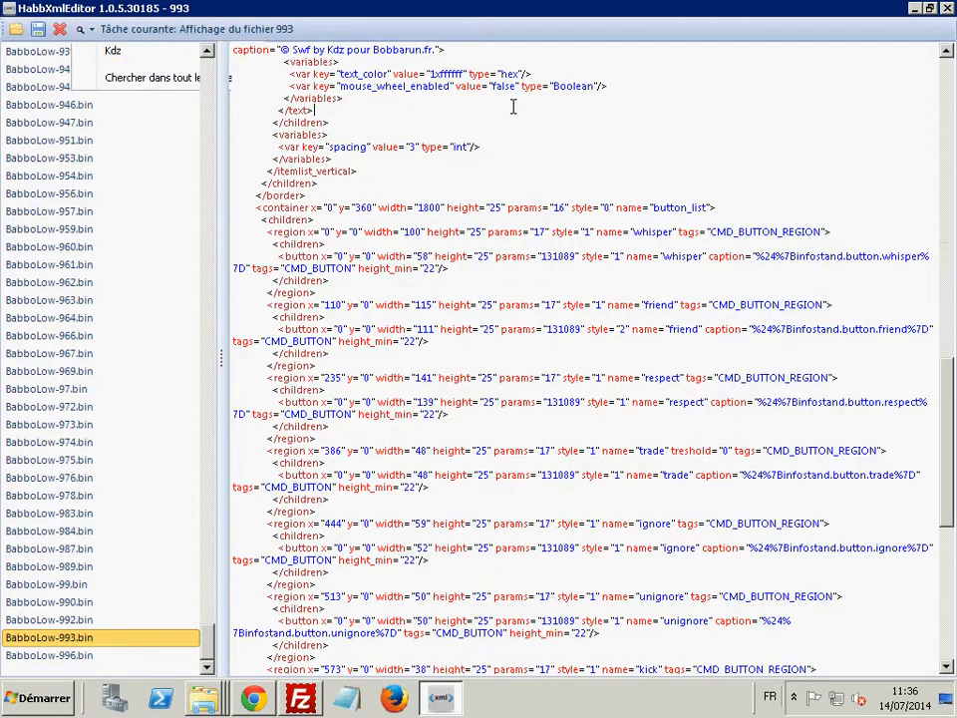
Copy the swf_text caption's wording after the © sign, replace it with "Votre Rétro by le Crea" and save the file
scroll(468, 92, up, 1)
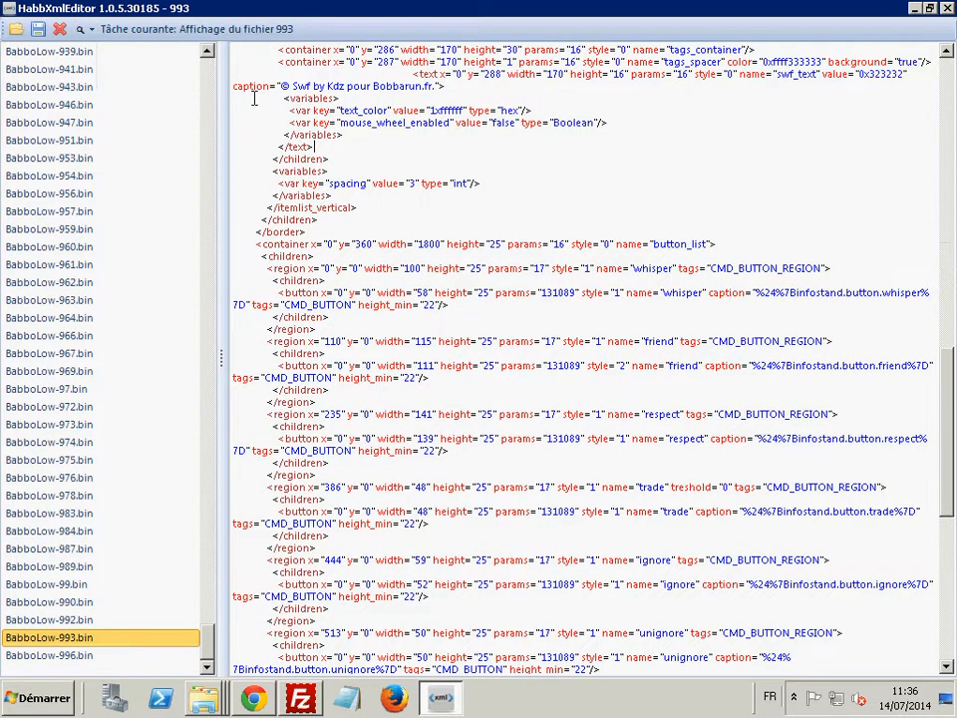
click(374, 85)
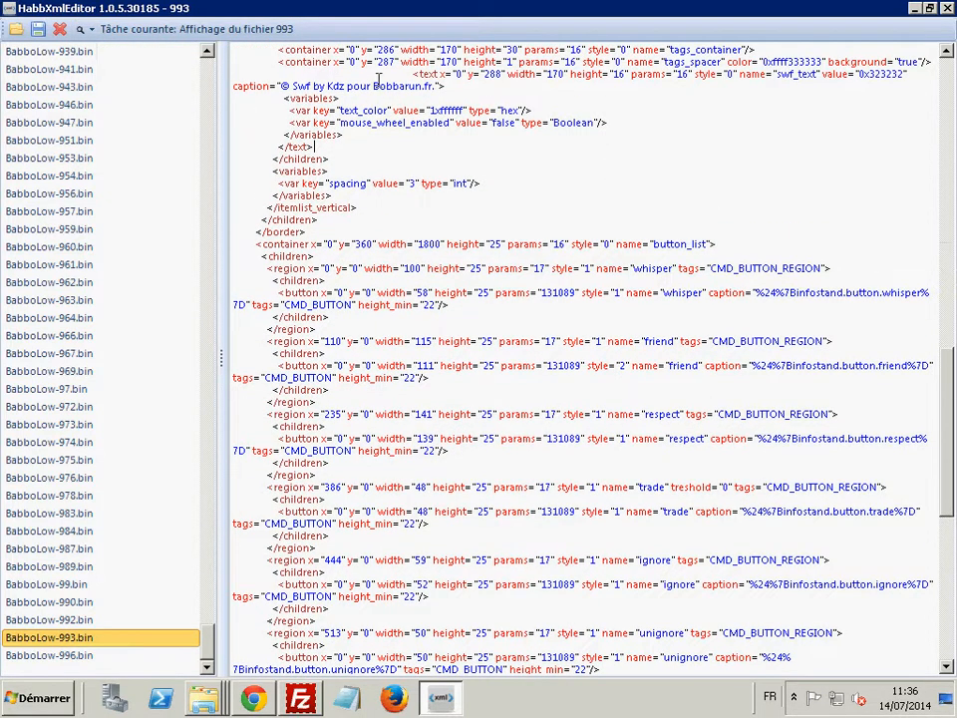
drag(436, 86, 299, 82)
key(ctrl+c)
click(434, 77)
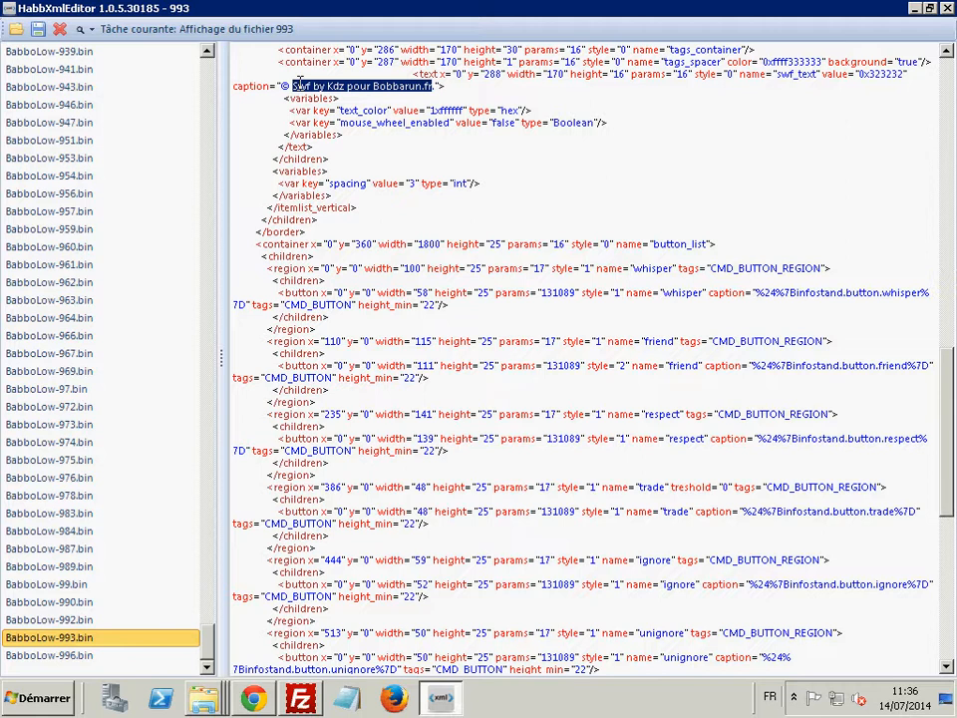
key(Delete)
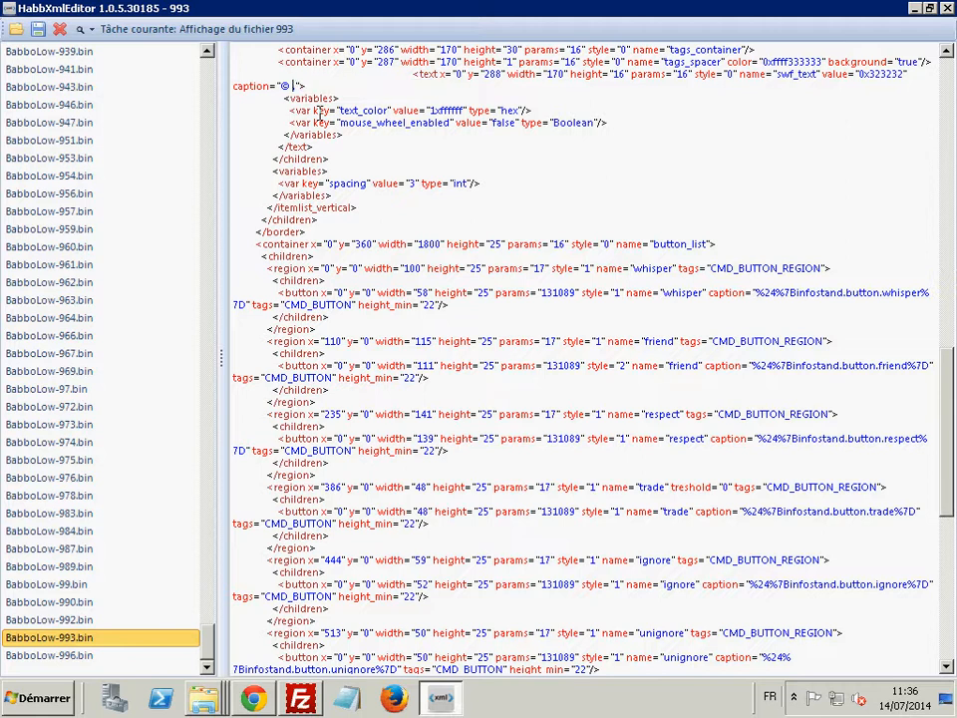
text(Bobba)
key(BackSpace)
key(BackSpace)
key(BackSpace)
key(BackSpace)
key(BackSpace)
text(Votre Re)
text(tro by le Crea)
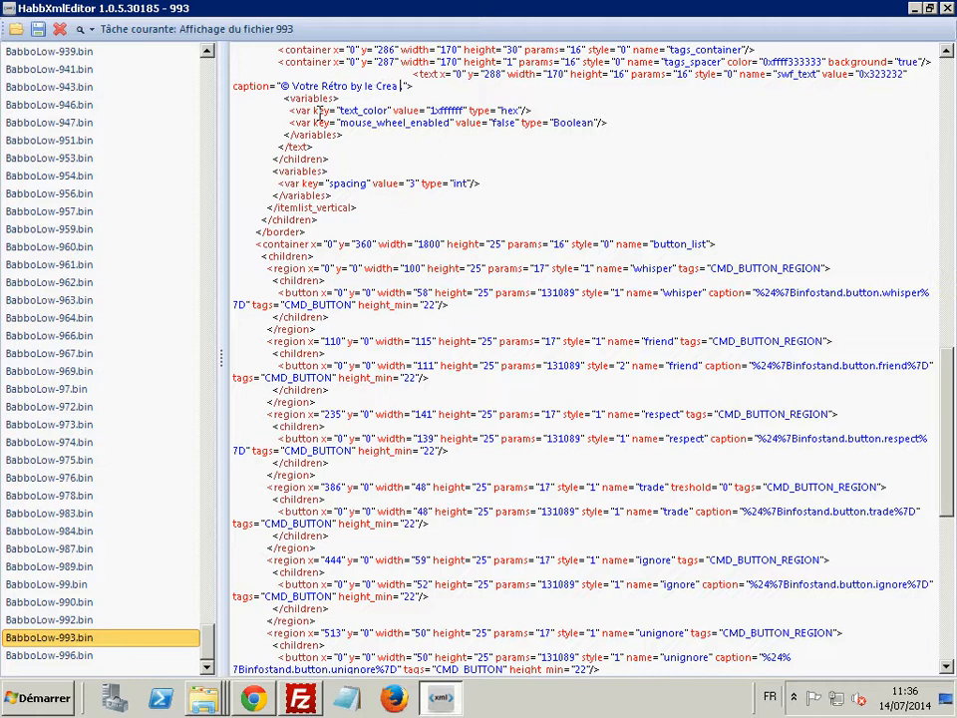
key(BackSpace)
click(39, 30)
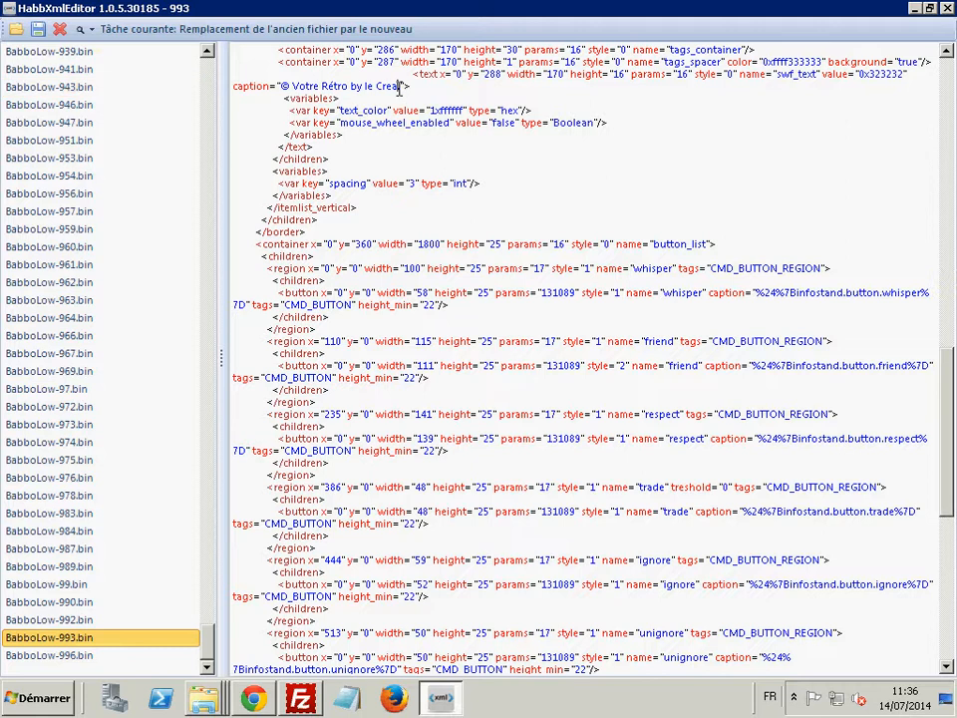
Put the copied original wording back into the swf_text caption and save the file again
drag(398, 86, 295, 89)
key(ctrl+v)
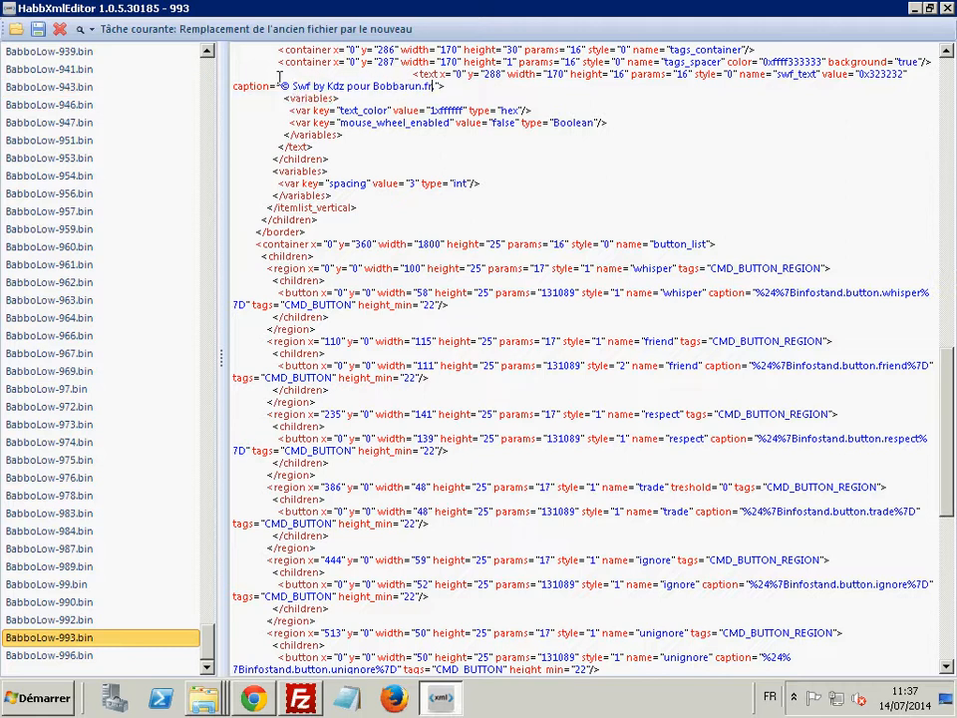
click(39, 31)
Close HabbXmlEditor and minimize the FileZilla, Chrome and VIDEO YOUTUBE folder windows to show the desktop
click(946, 8)
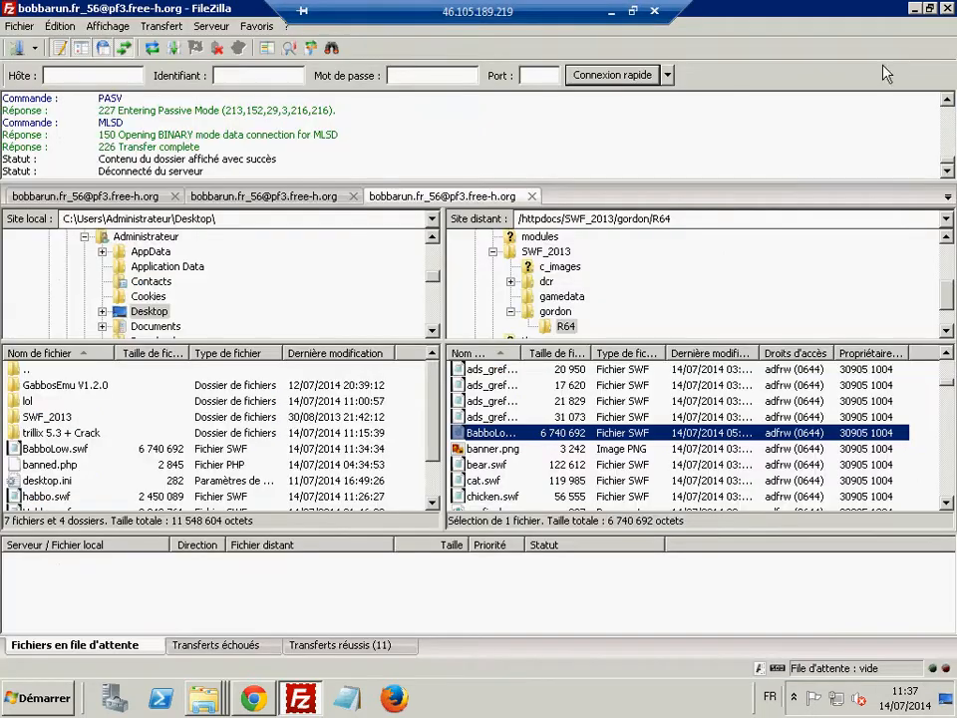
click(913, 8)
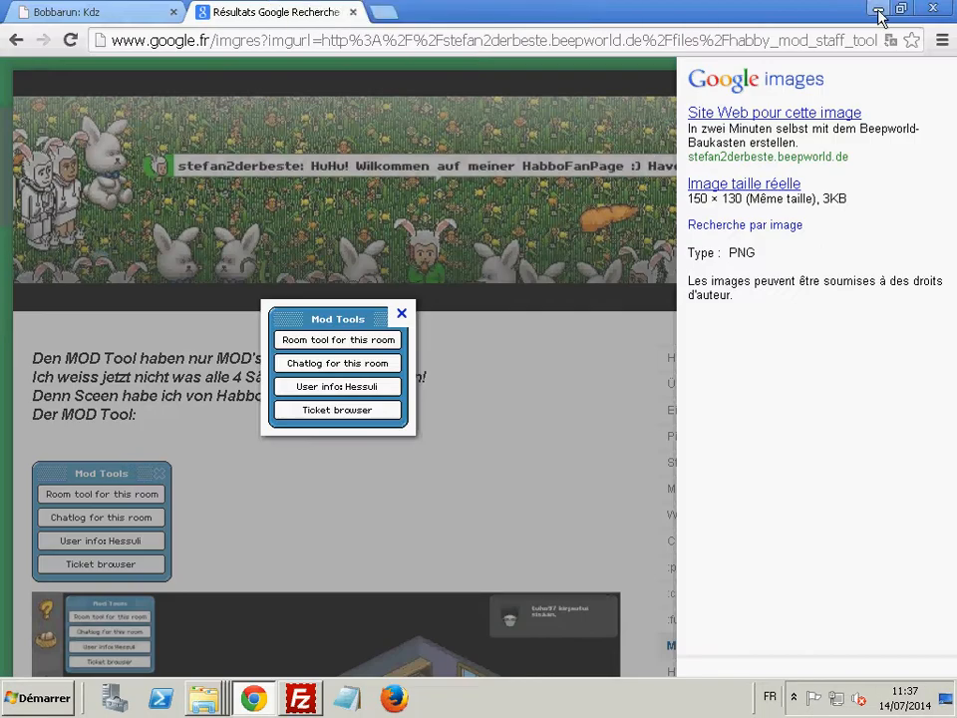
click(878, 10)
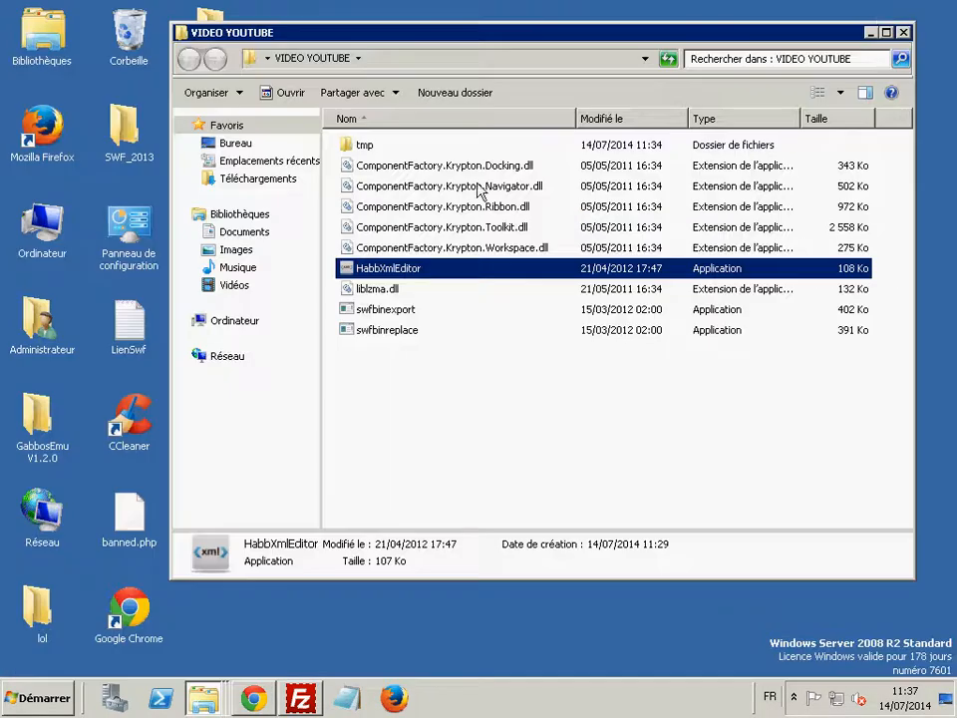
click(873, 34)
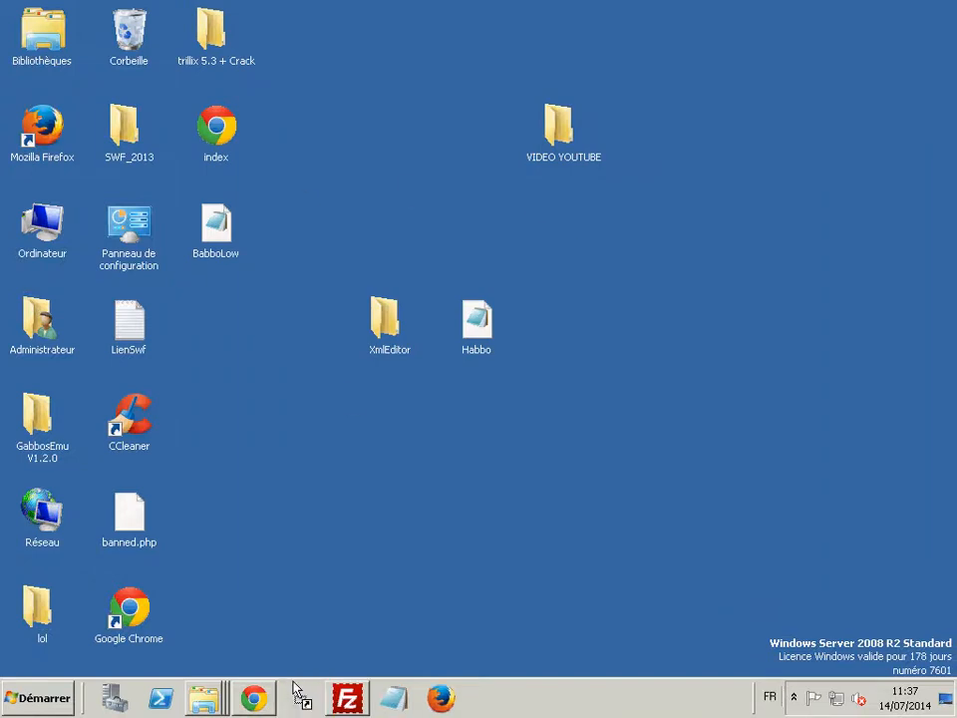
drag(336, 696, 913, 7)
click(914, 7)
mouse_move(699, 6)
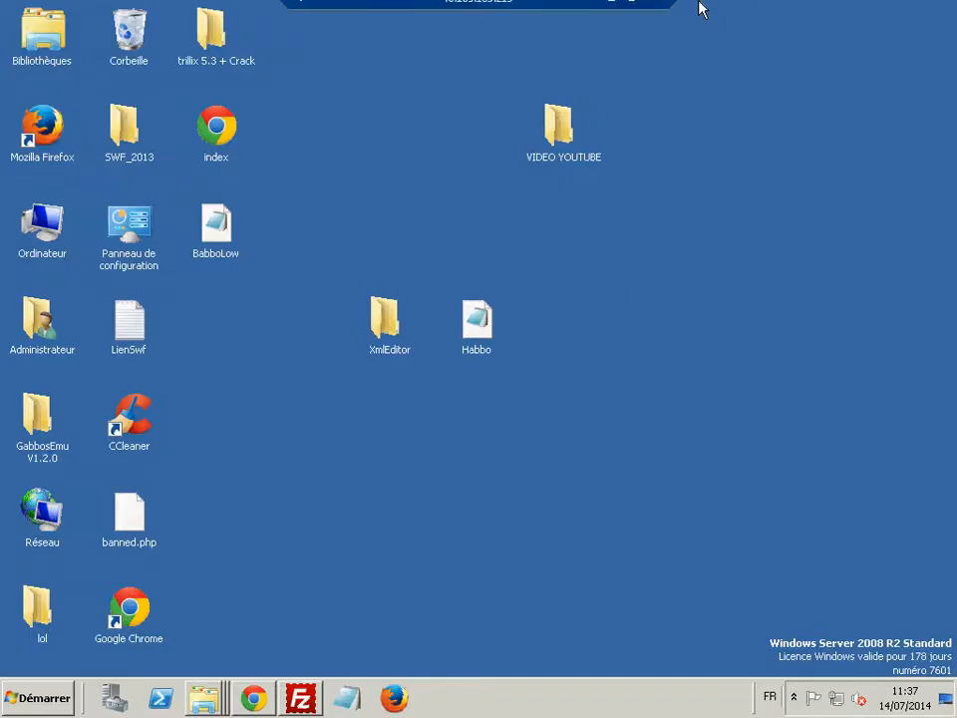